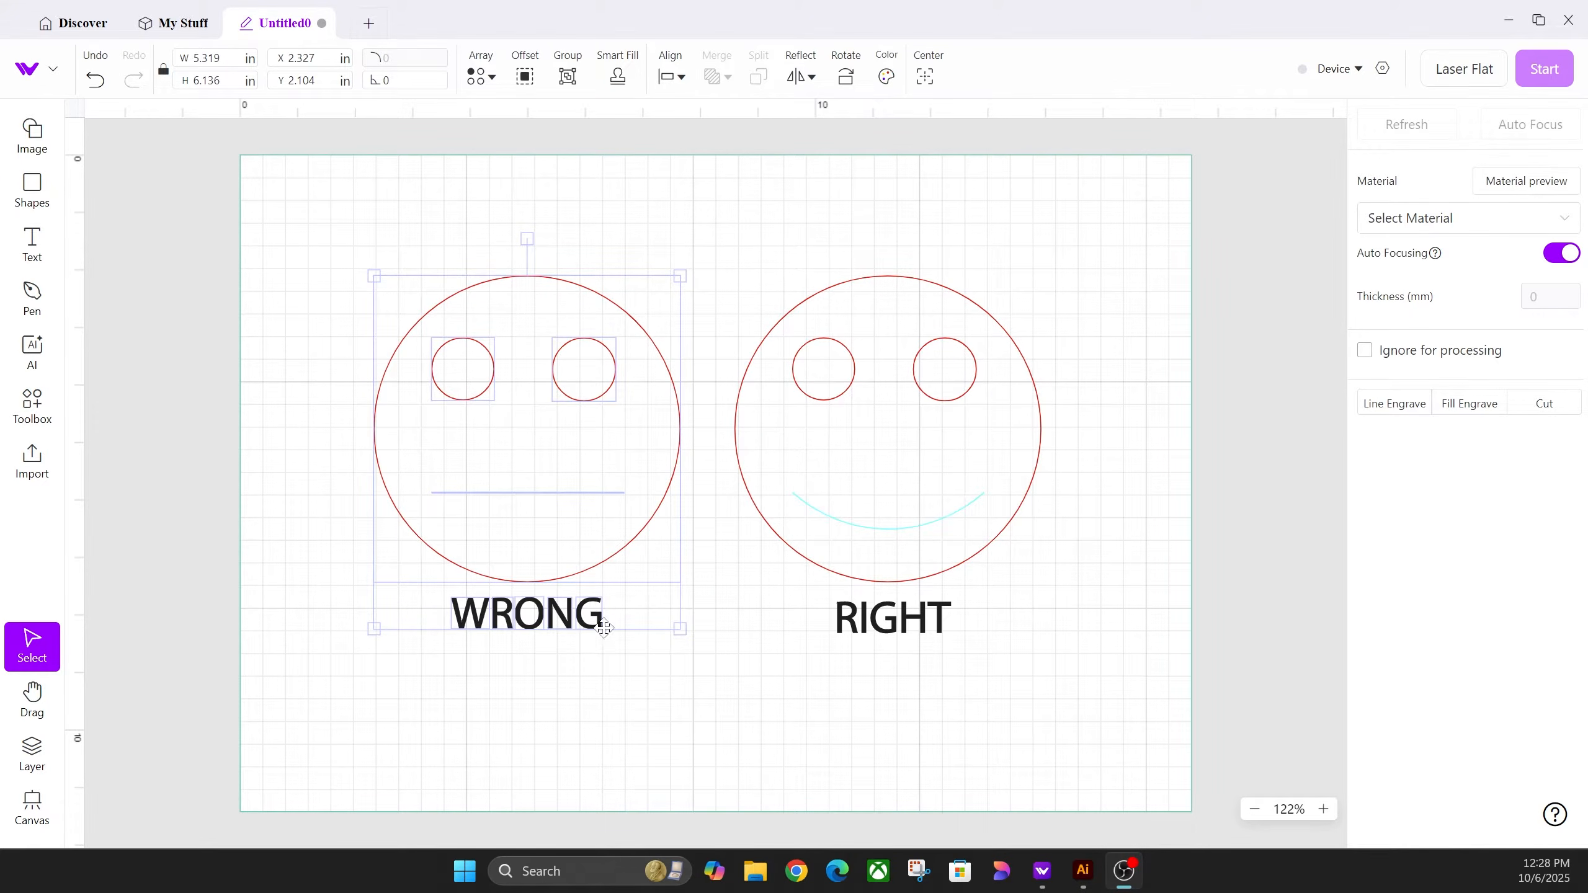
# Step: Inspect the WRONG label's letters, pulling the W away and undoing the move
pyautogui.doubleClick(586, 616)
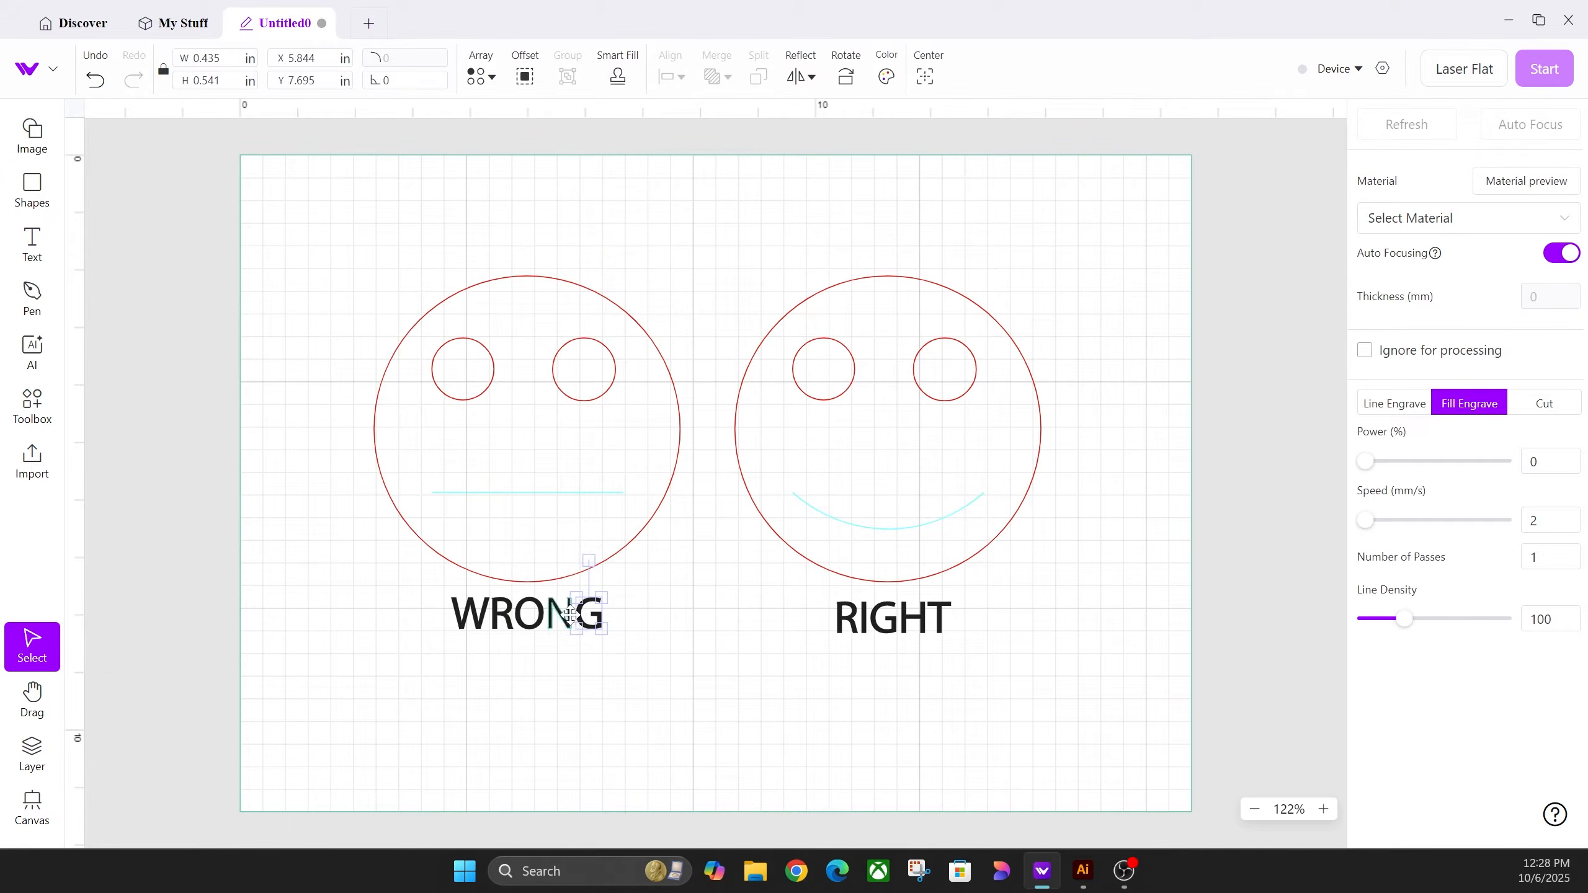
pyautogui.click(531, 616)
pyautogui.moveTo(494, 618); pyautogui.dragTo(361, 610)
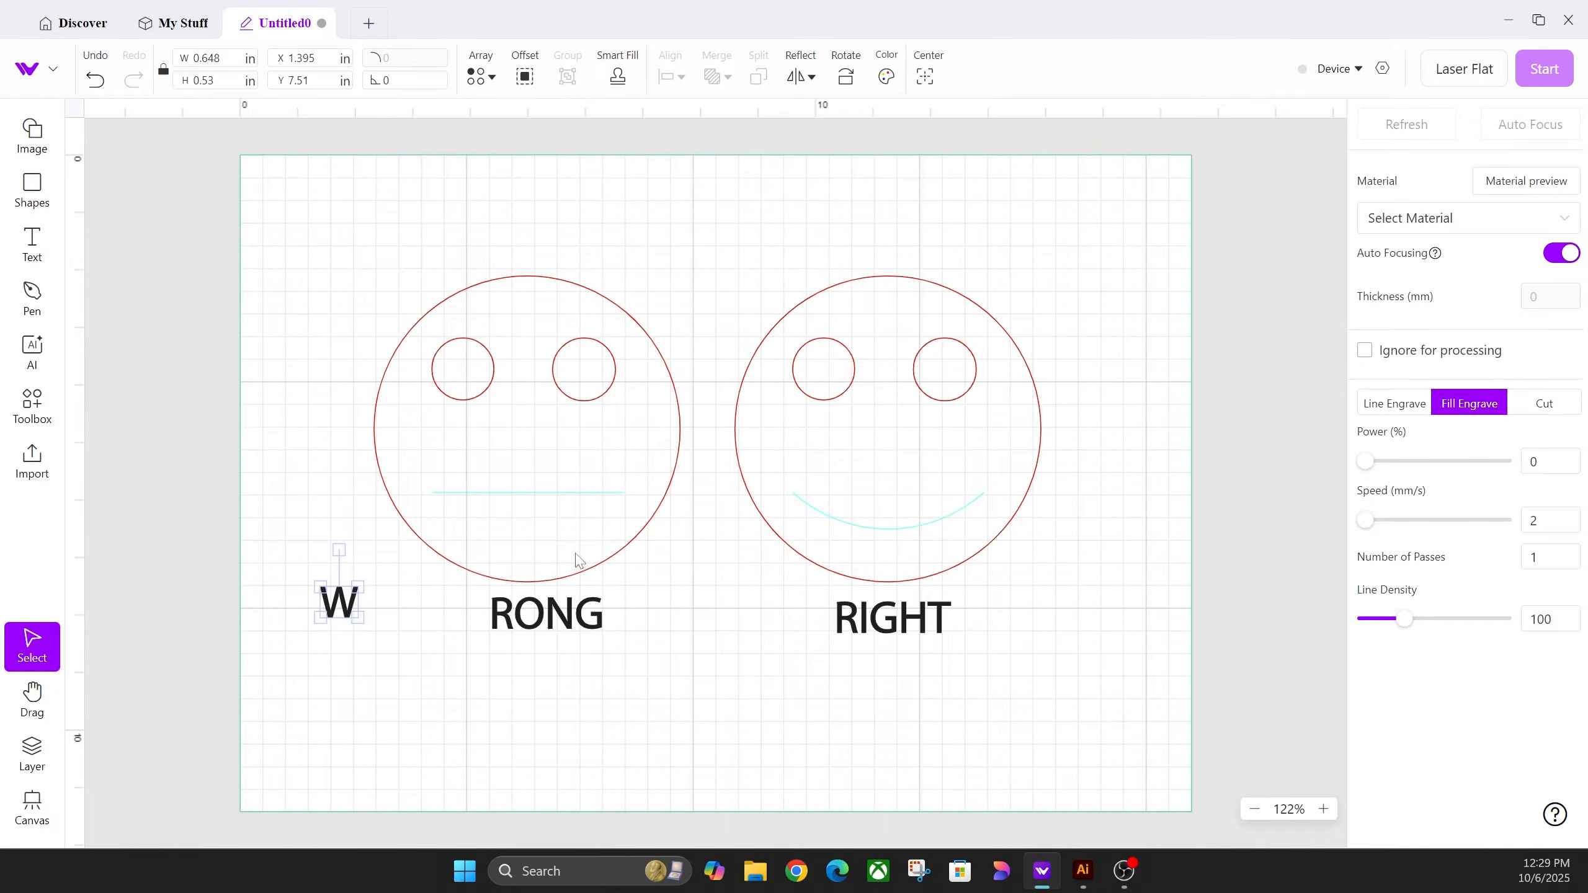
pyautogui.hotkey('ctrl', 'z')
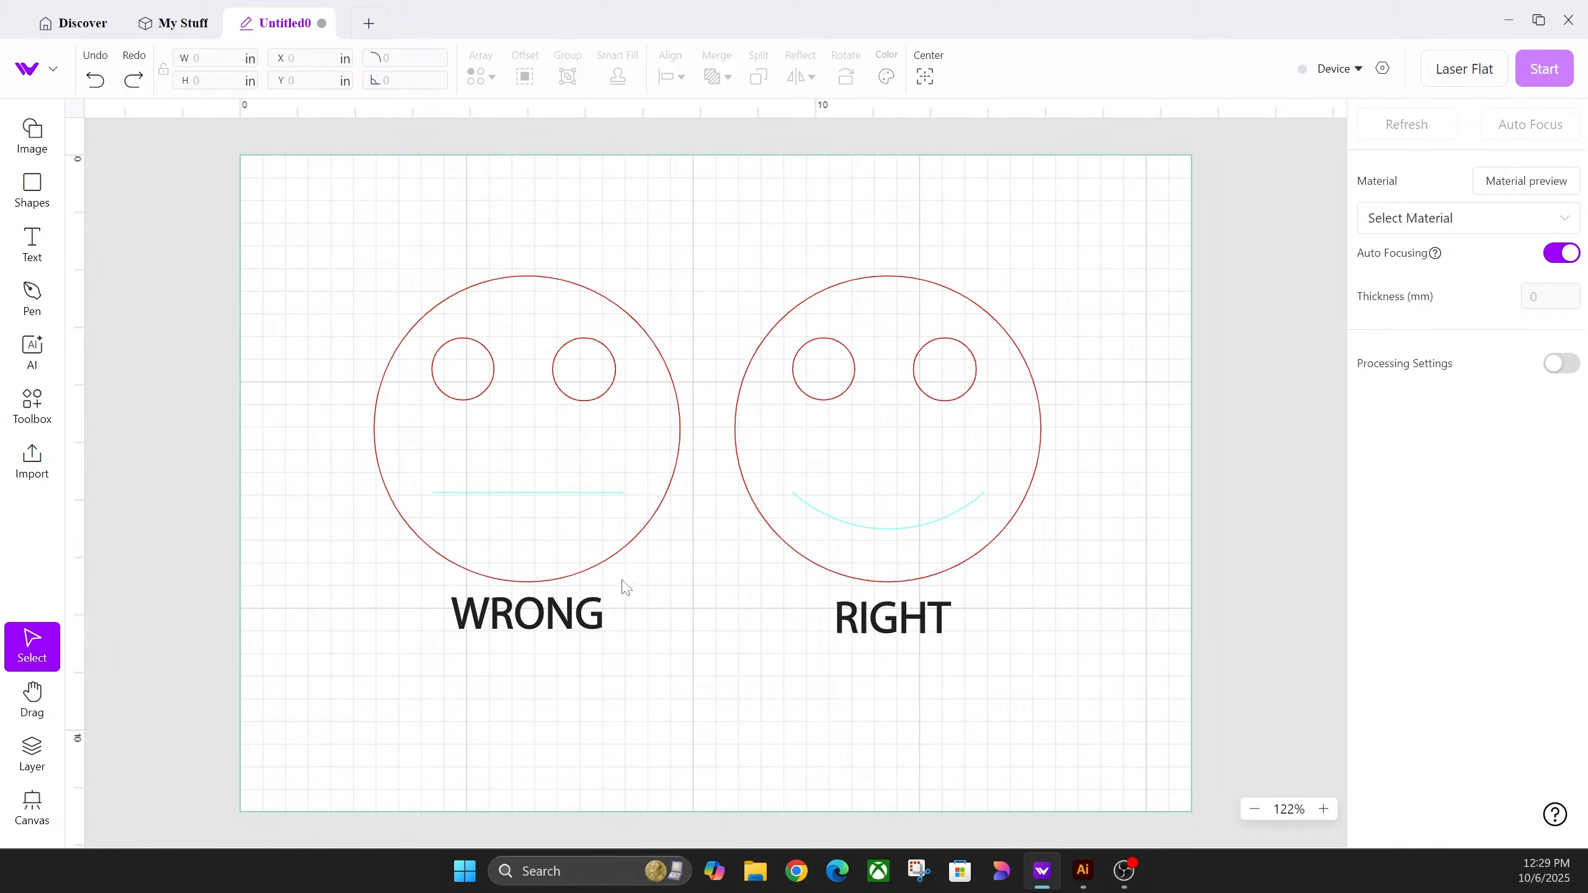
# Step: Select the WRONG face's left eye, right eye and outer circle in turn
pyautogui.click(489, 388)
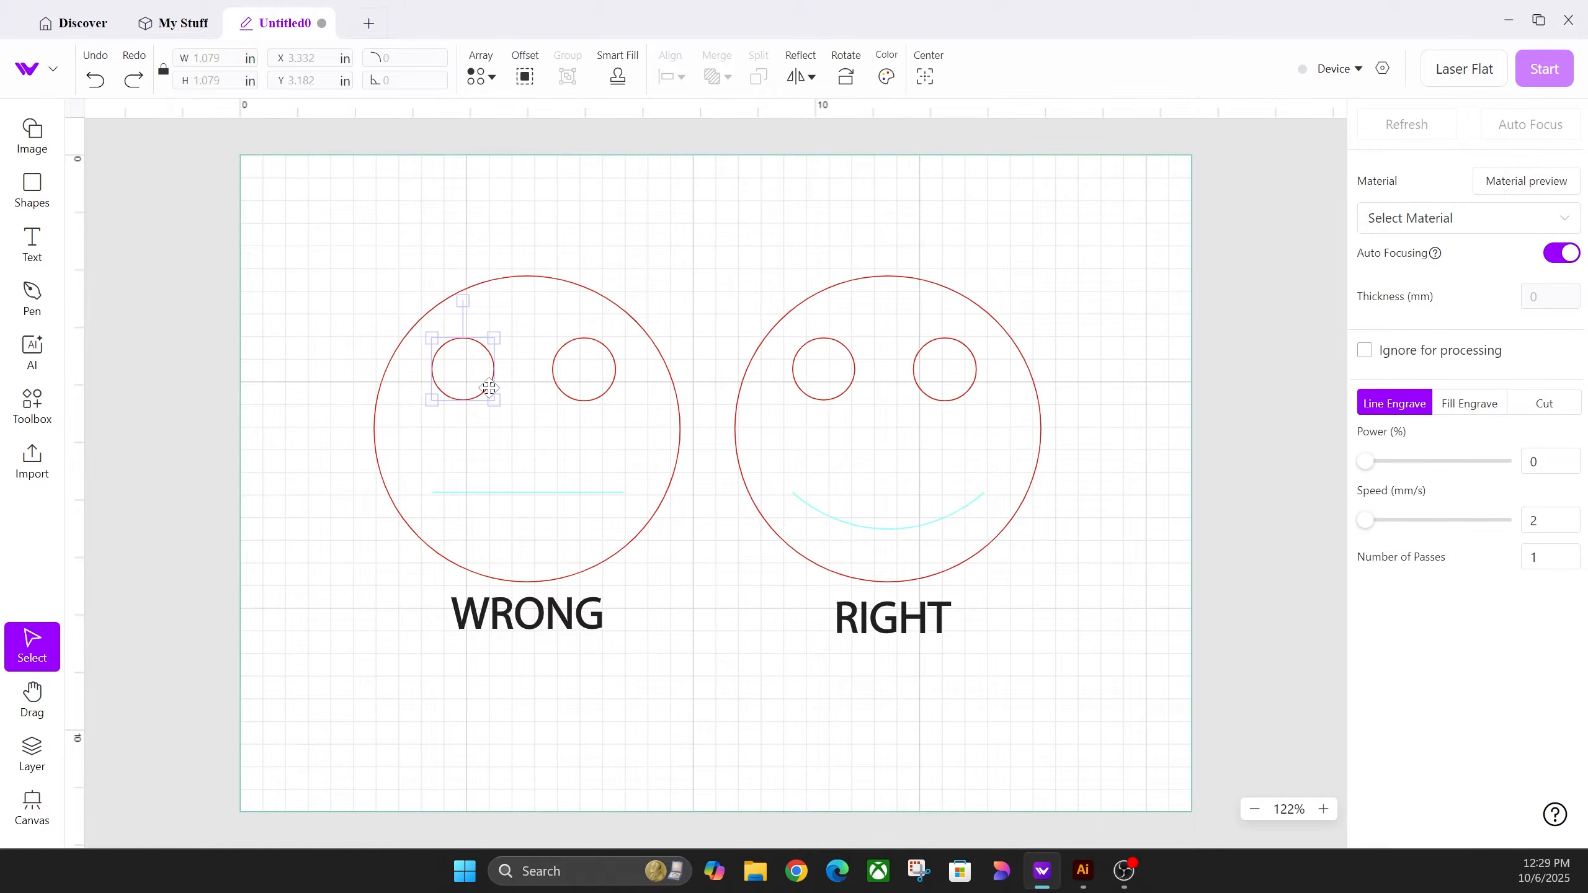
pyautogui.click(604, 392)
pyautogui.click(670, 385)
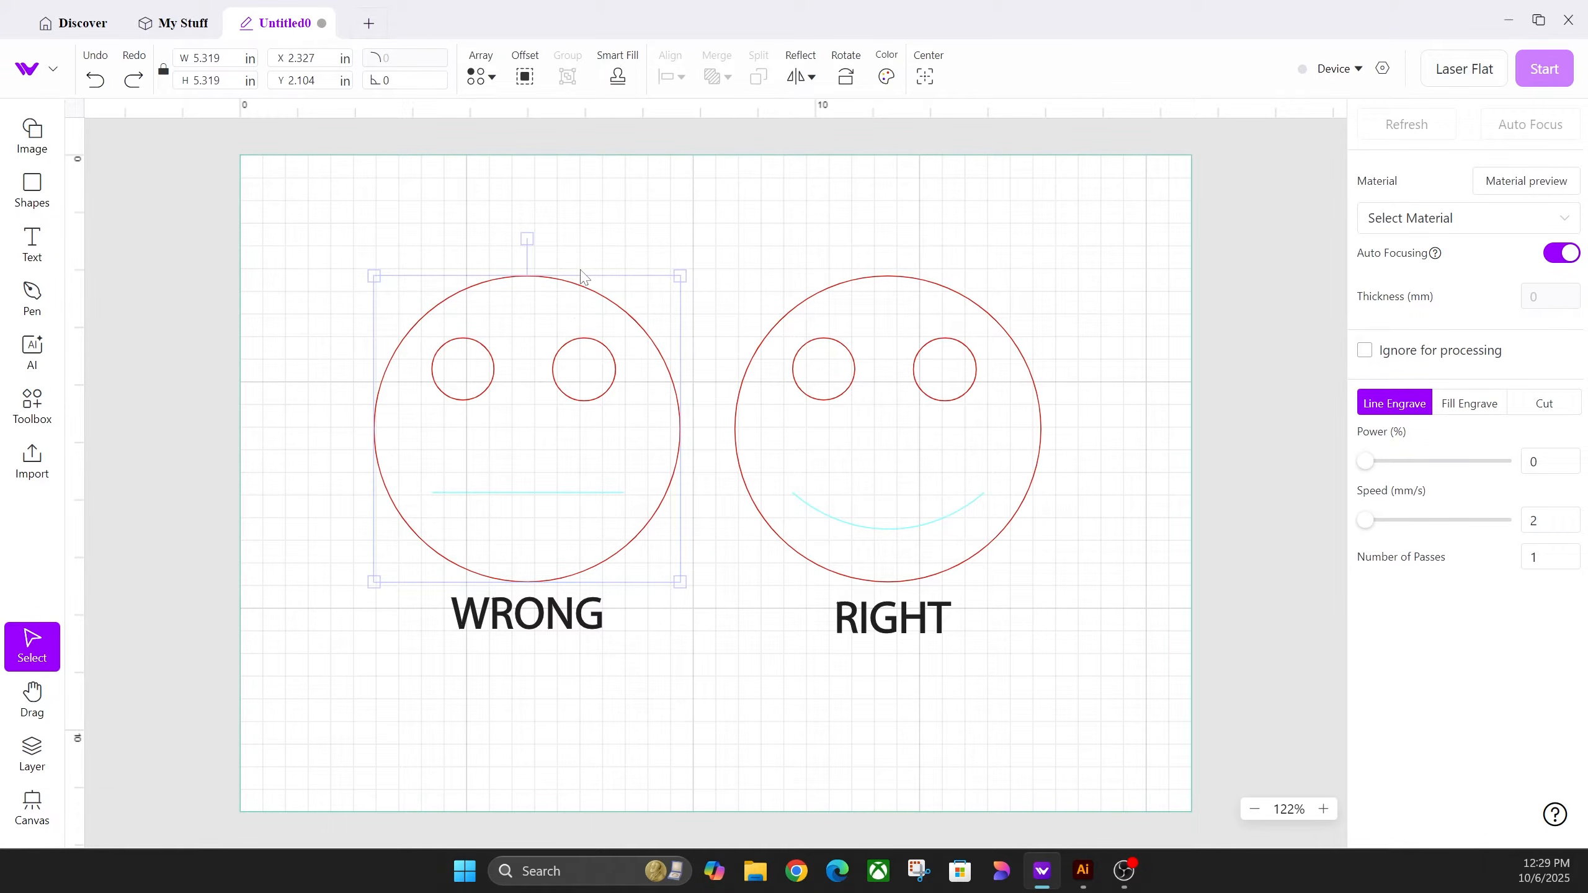
# Step: Inspect the RIGHT face by selecting it with its label, then the label and smile alone
pyautogui.moveTo(761, 228); pyautogui.dragTo(1100, 737)
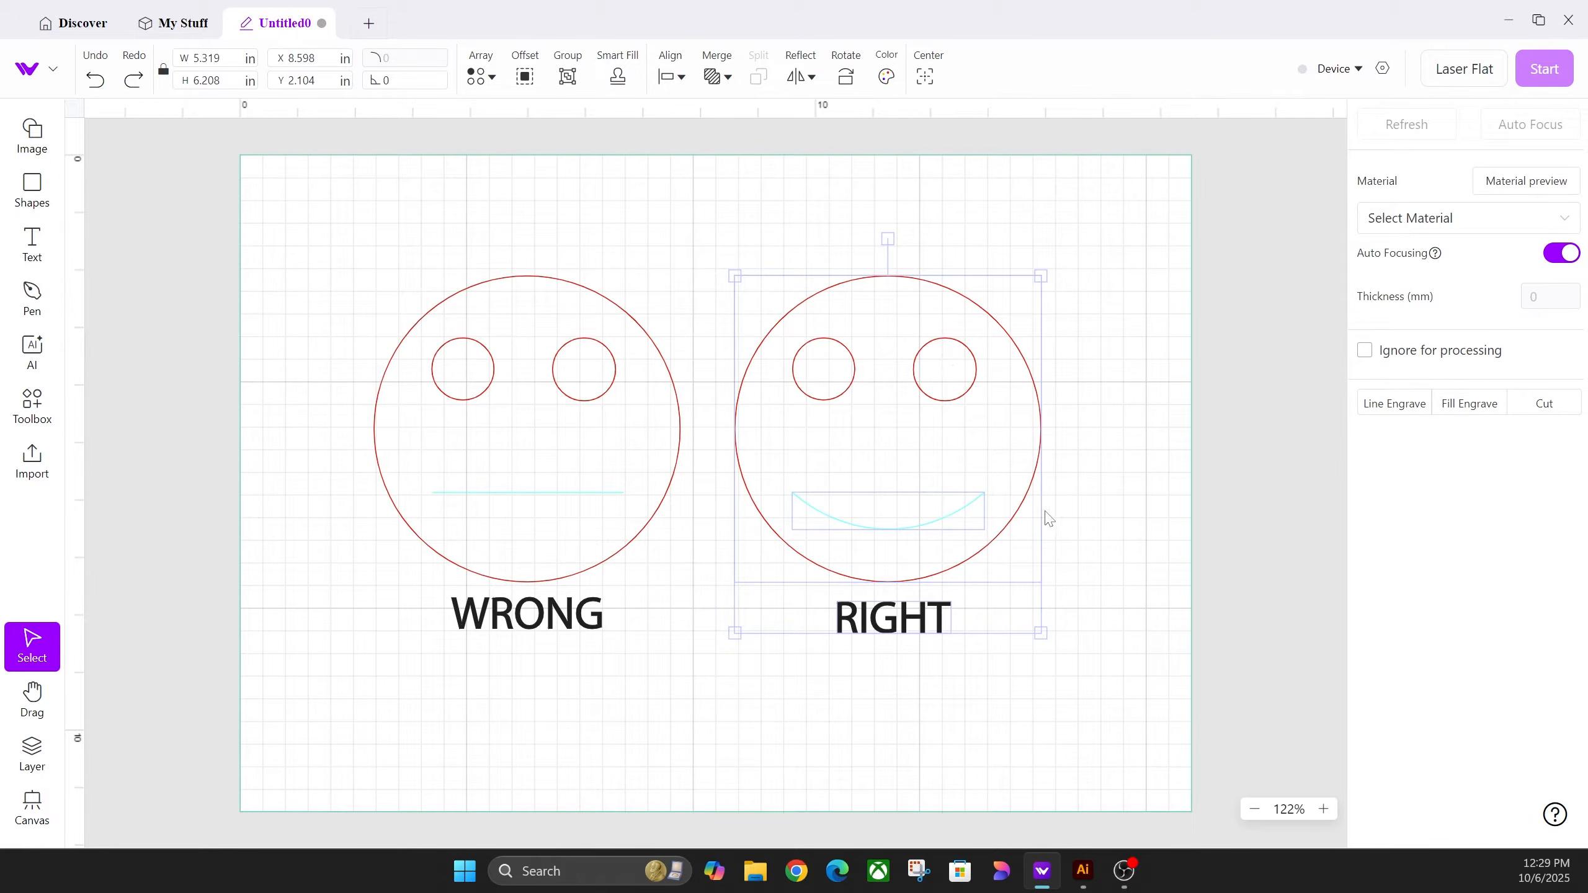
pyautogui.click(1085, 485)
pyautogui.click(969, 373)
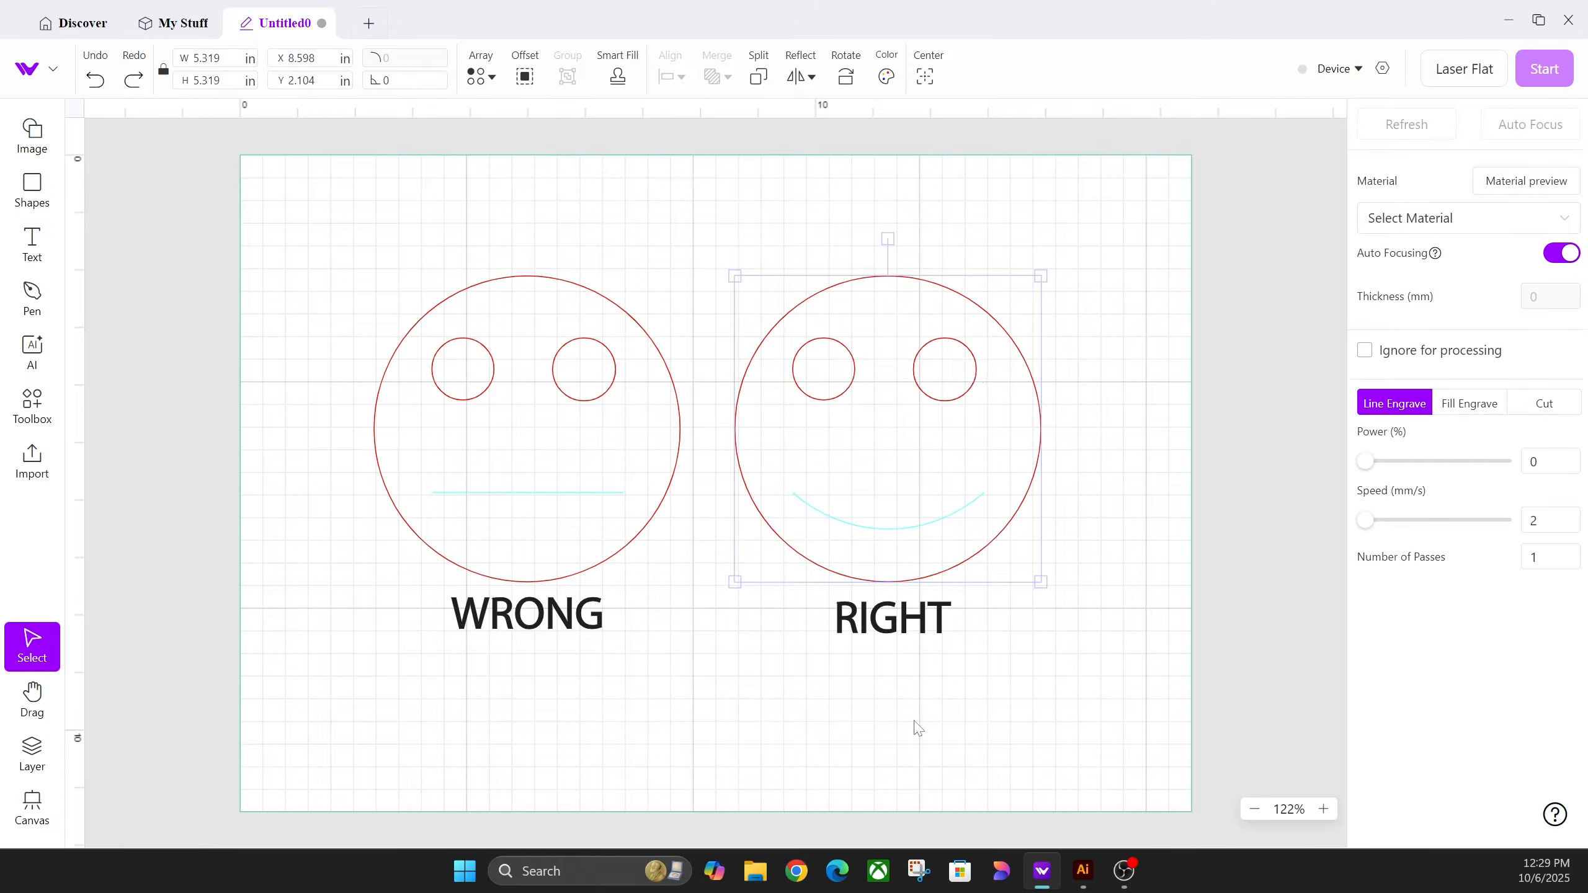
pyautogui.click(918, 619)
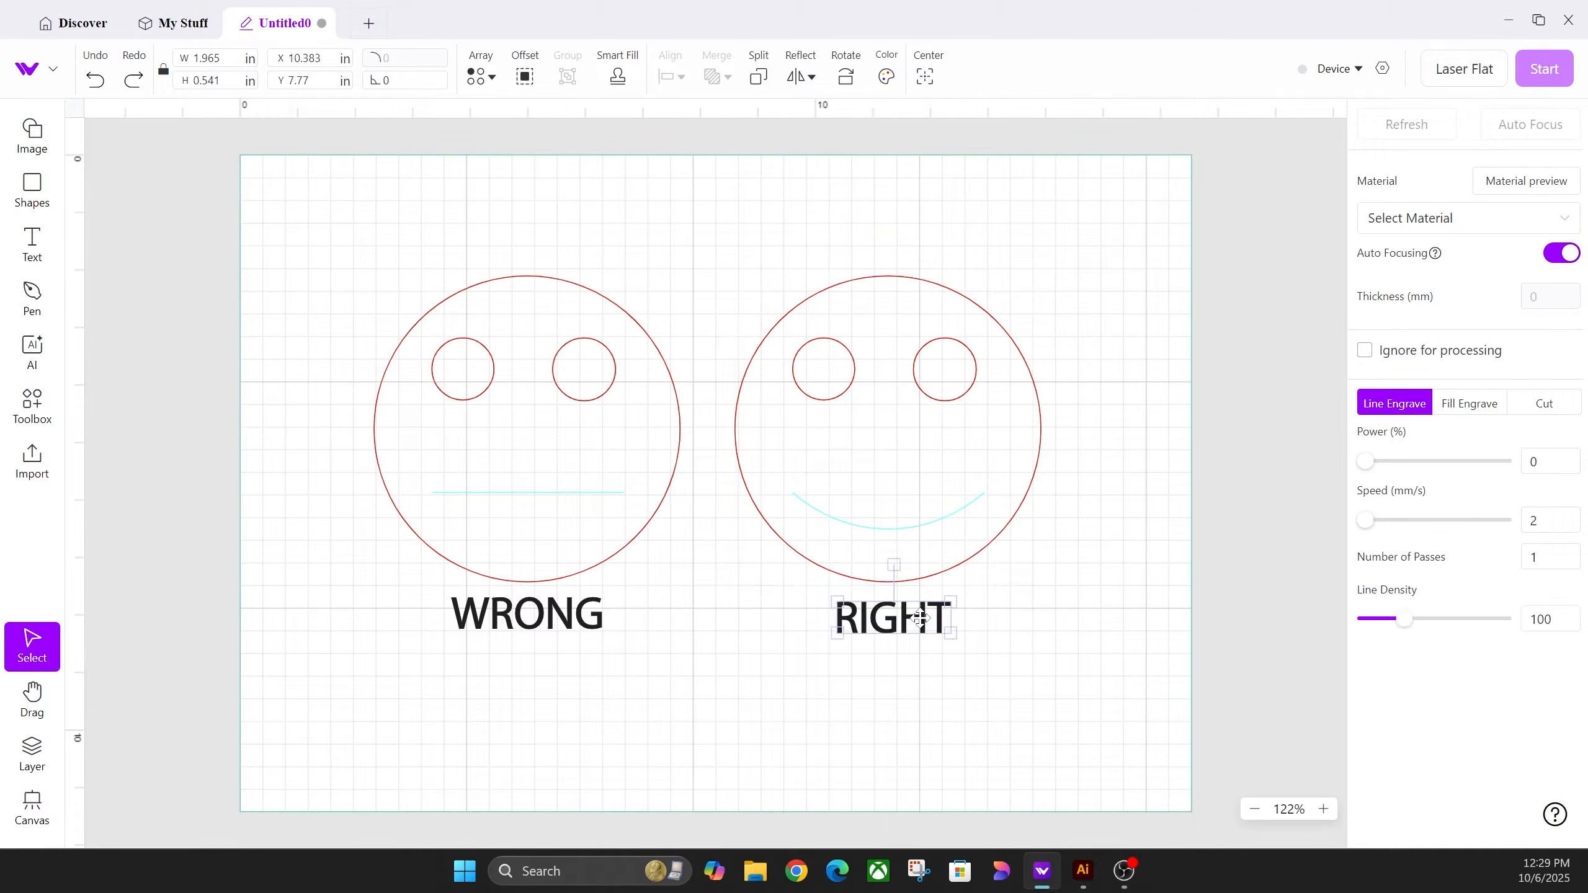
pyautogui.click(920, 523)
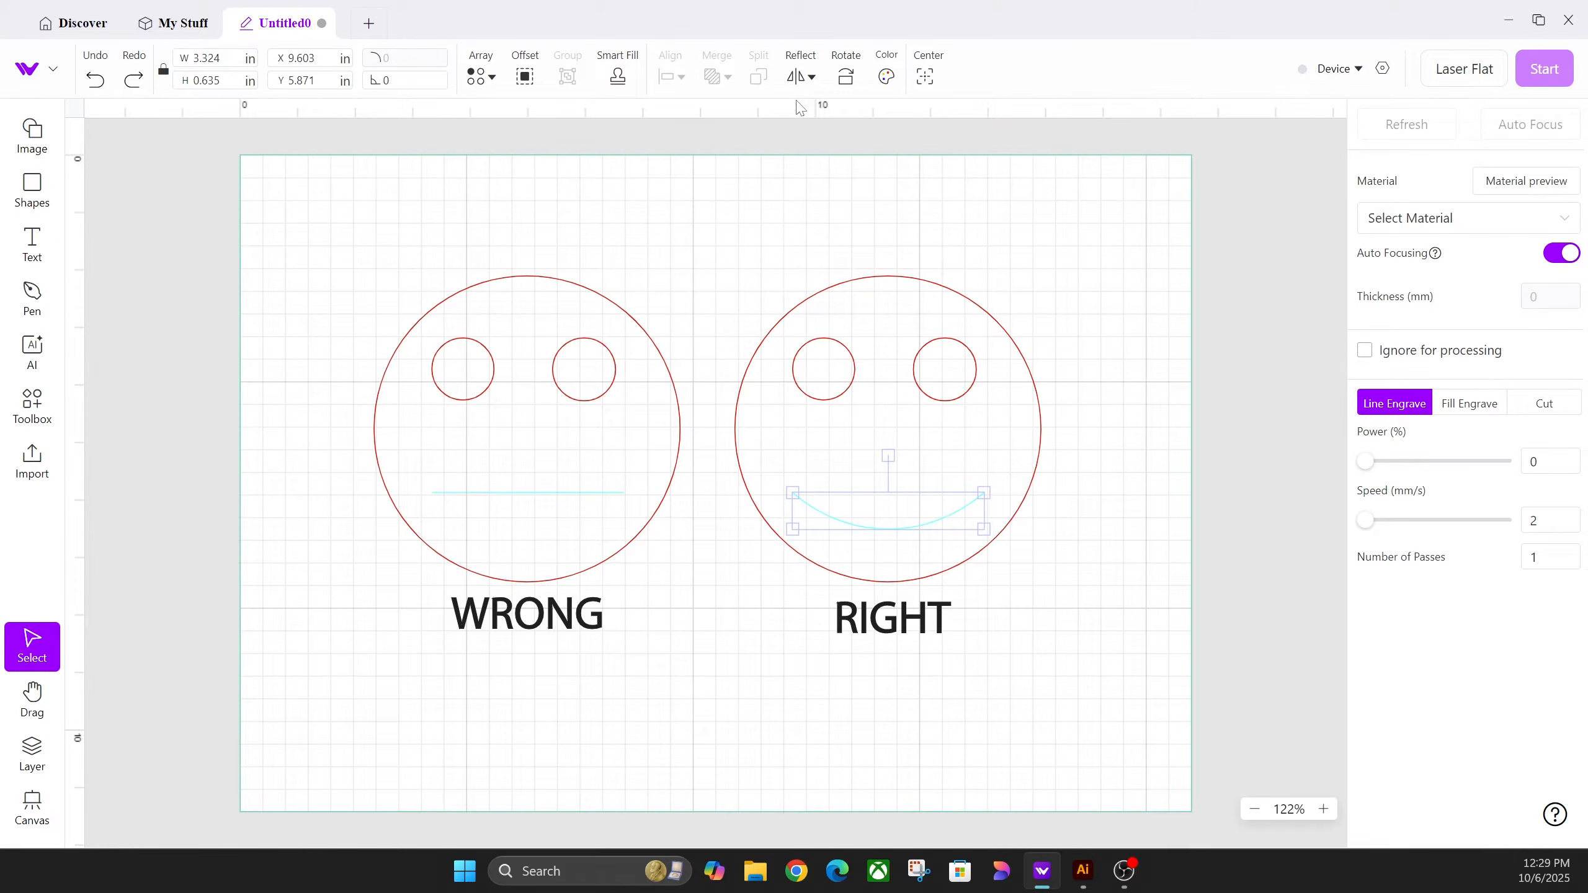
# Step: Apply Merge > Subtract to the WRONG face circle and eyes, then undo it
pyautogui.moveTo(680, 221); pyautogui.dragTo(305, 431)
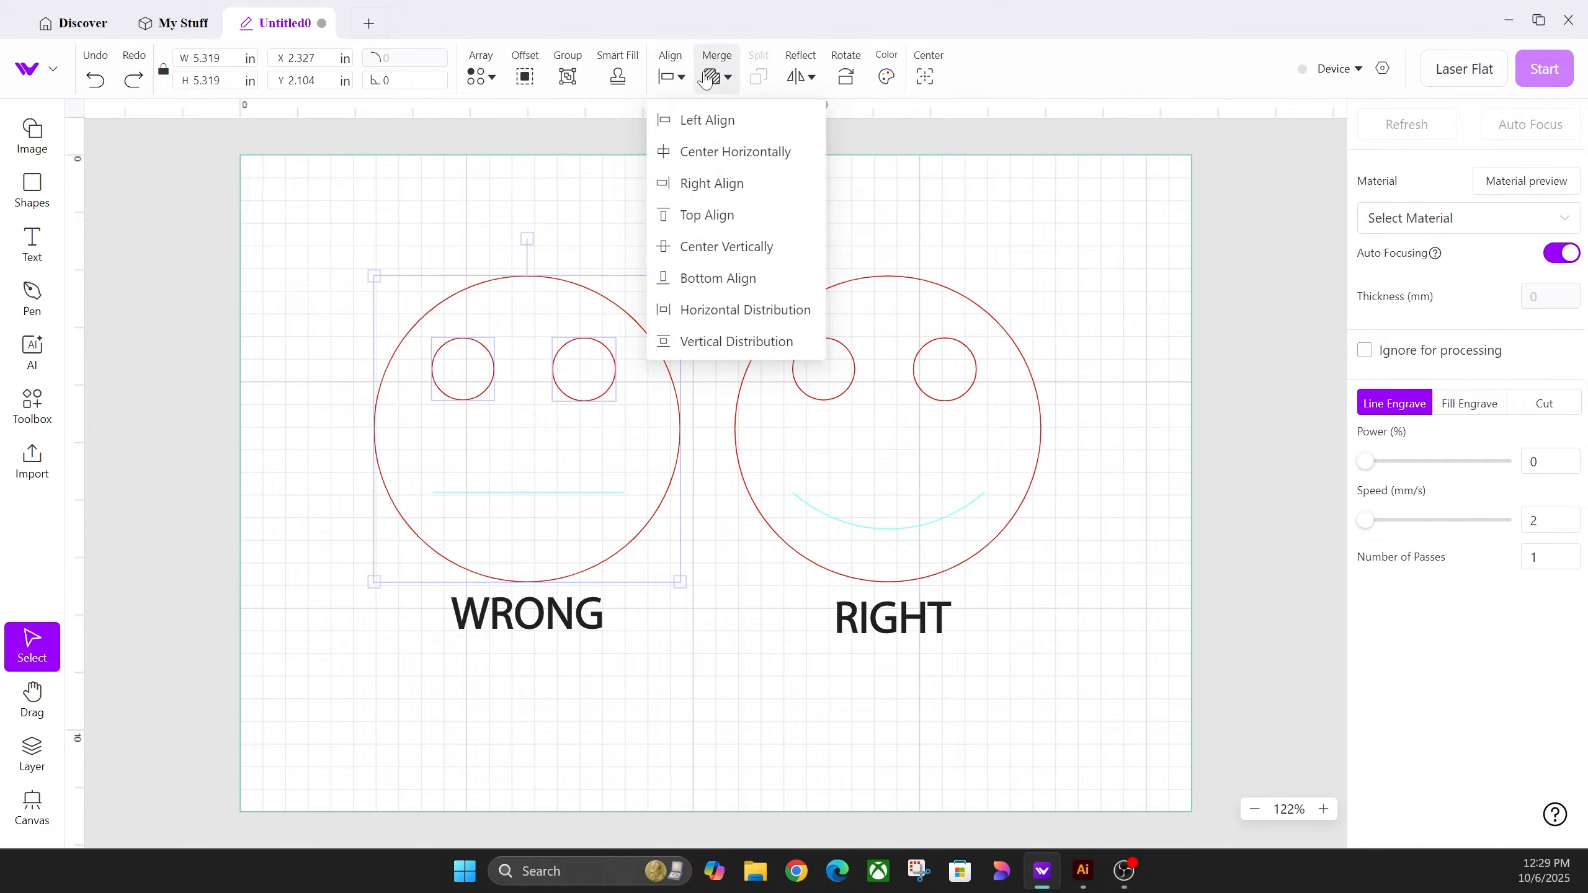
pyautogui.moveTo(712, 80)
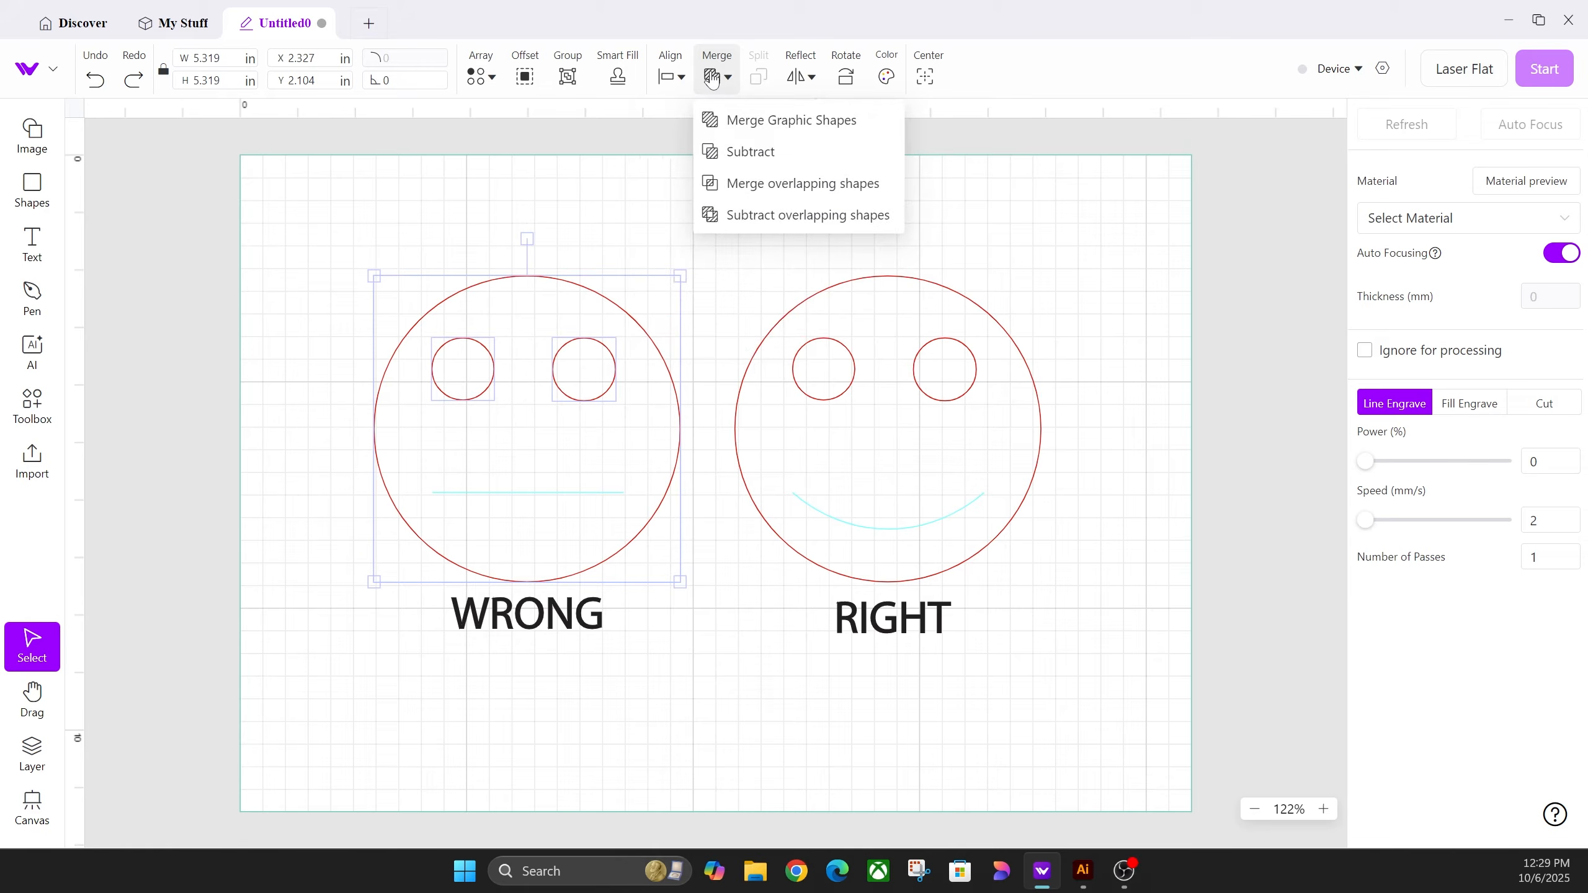
pyautogui.click(735, 153)
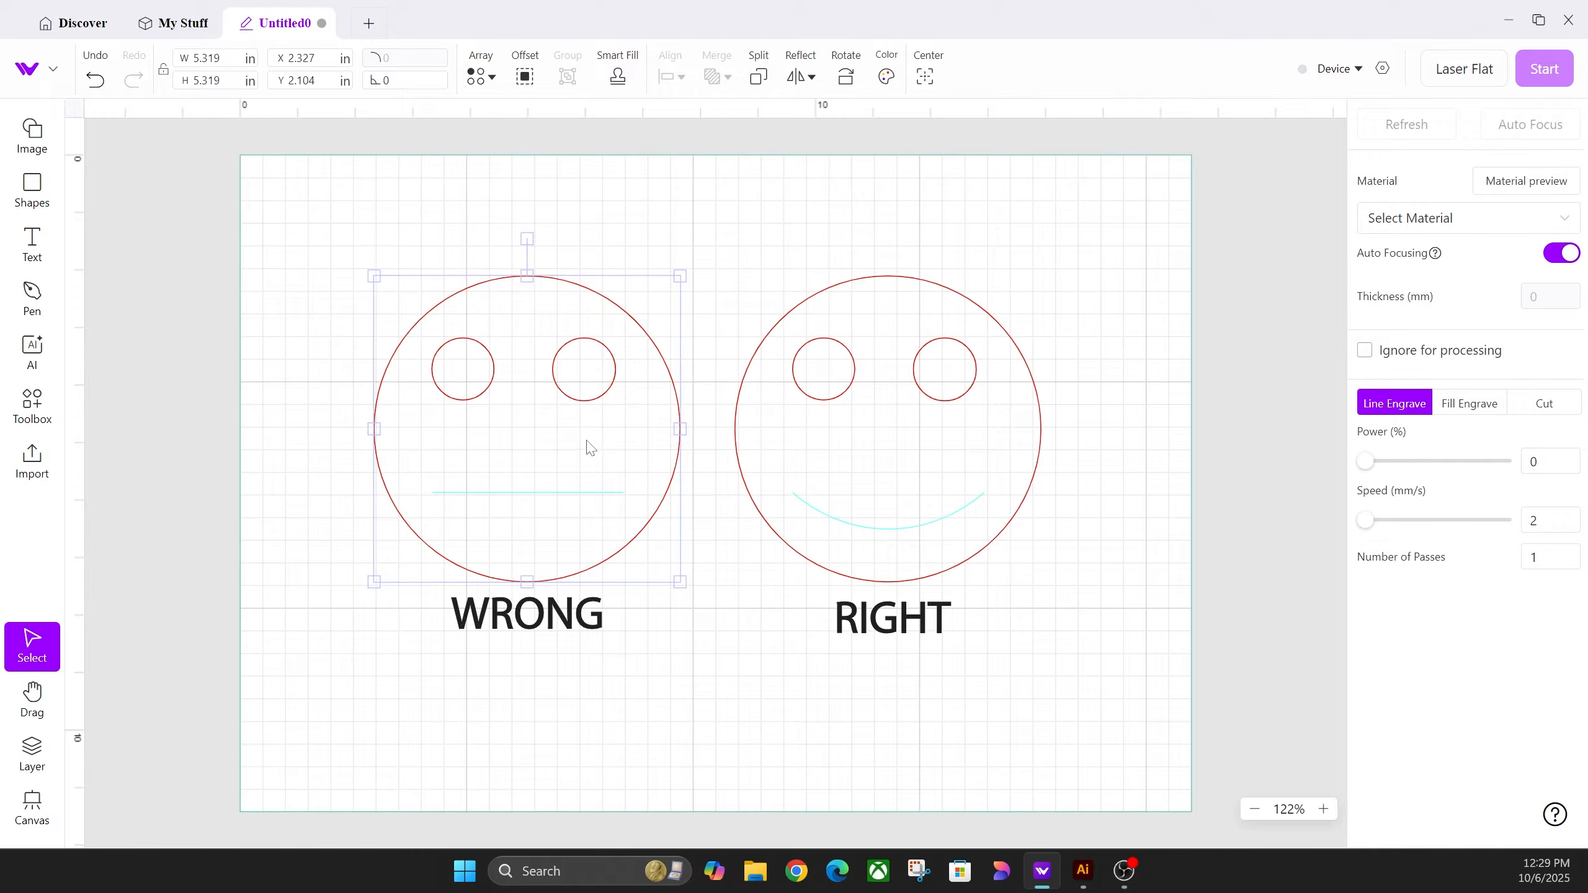
pyautogui.hotkey('ctrl', 'z')
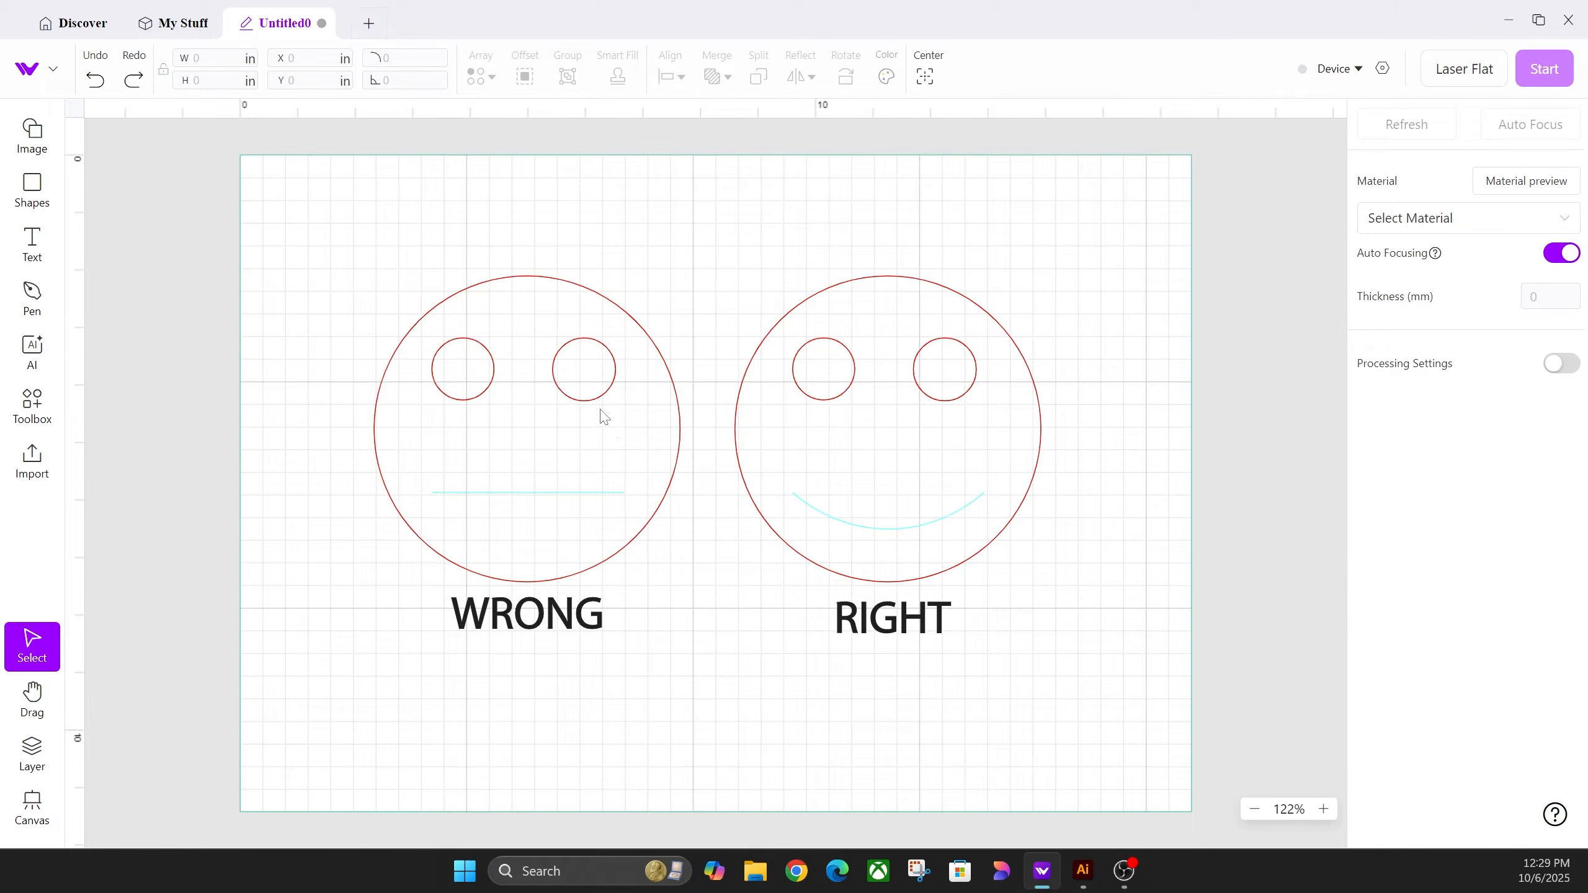
# Step: Check that each WRONG eye is still separate, then bring the Illustrator smiley document forward
pyautogui.click(614, 383)
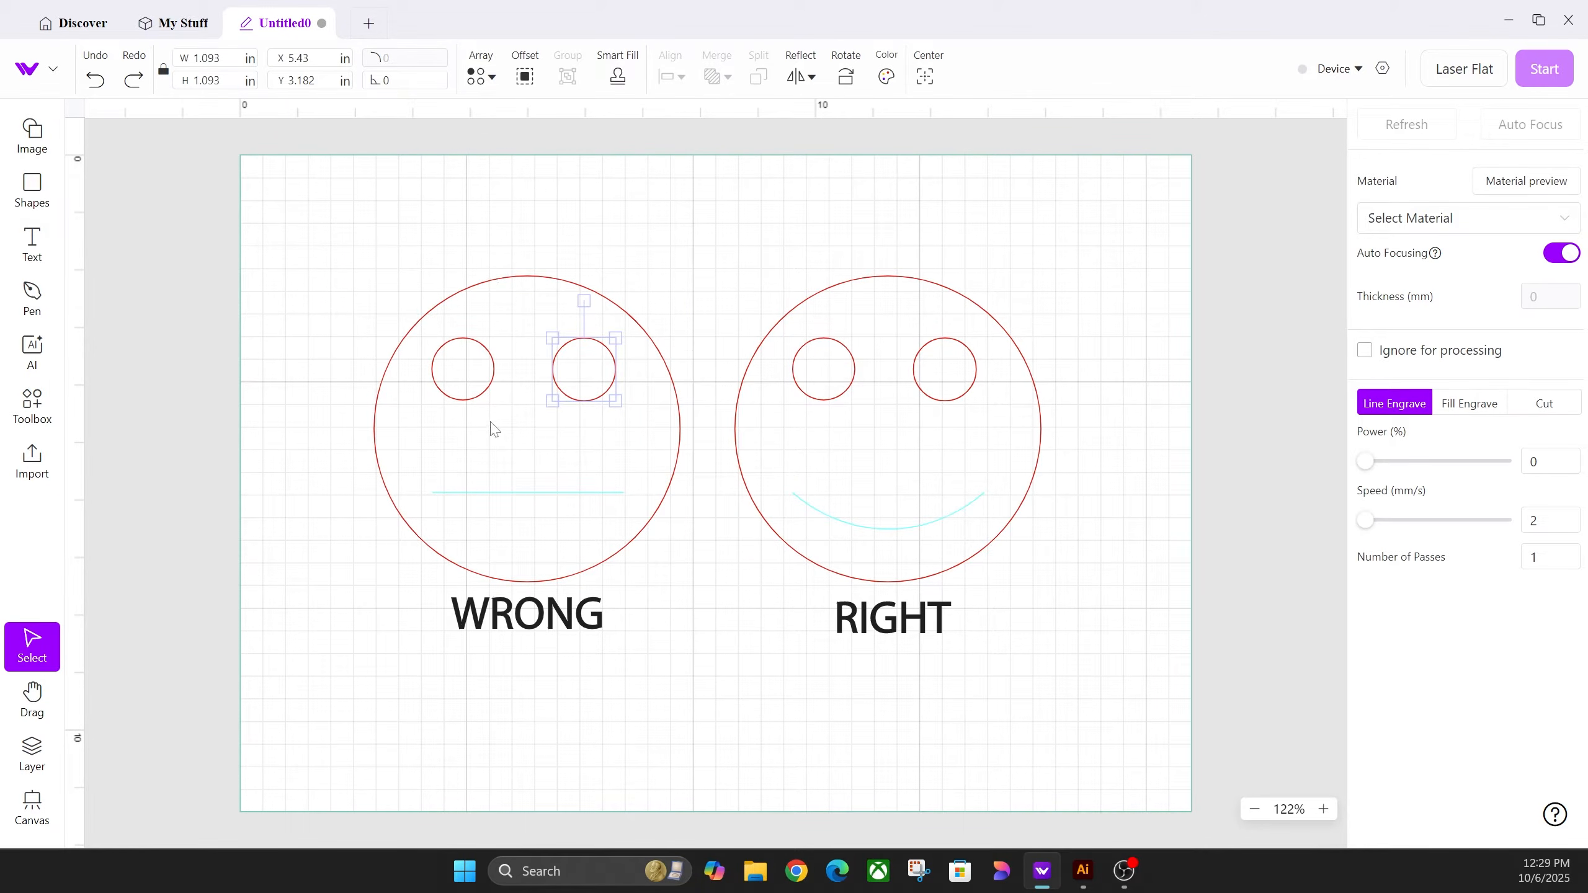
pyautogui.click(488, 390)
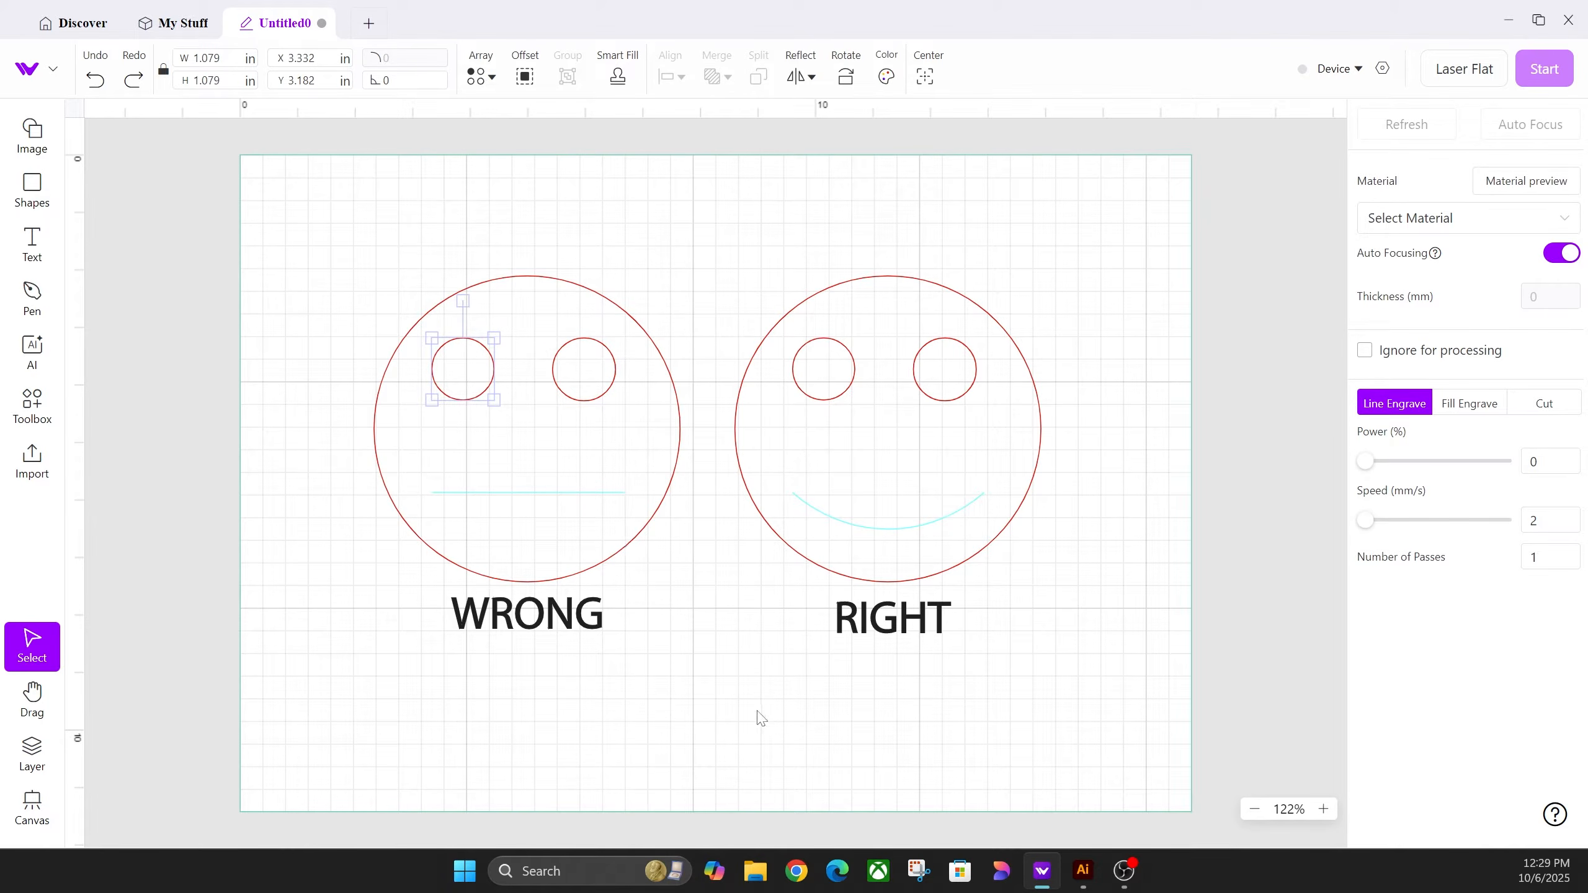
pyautogui.click(1083, 871)
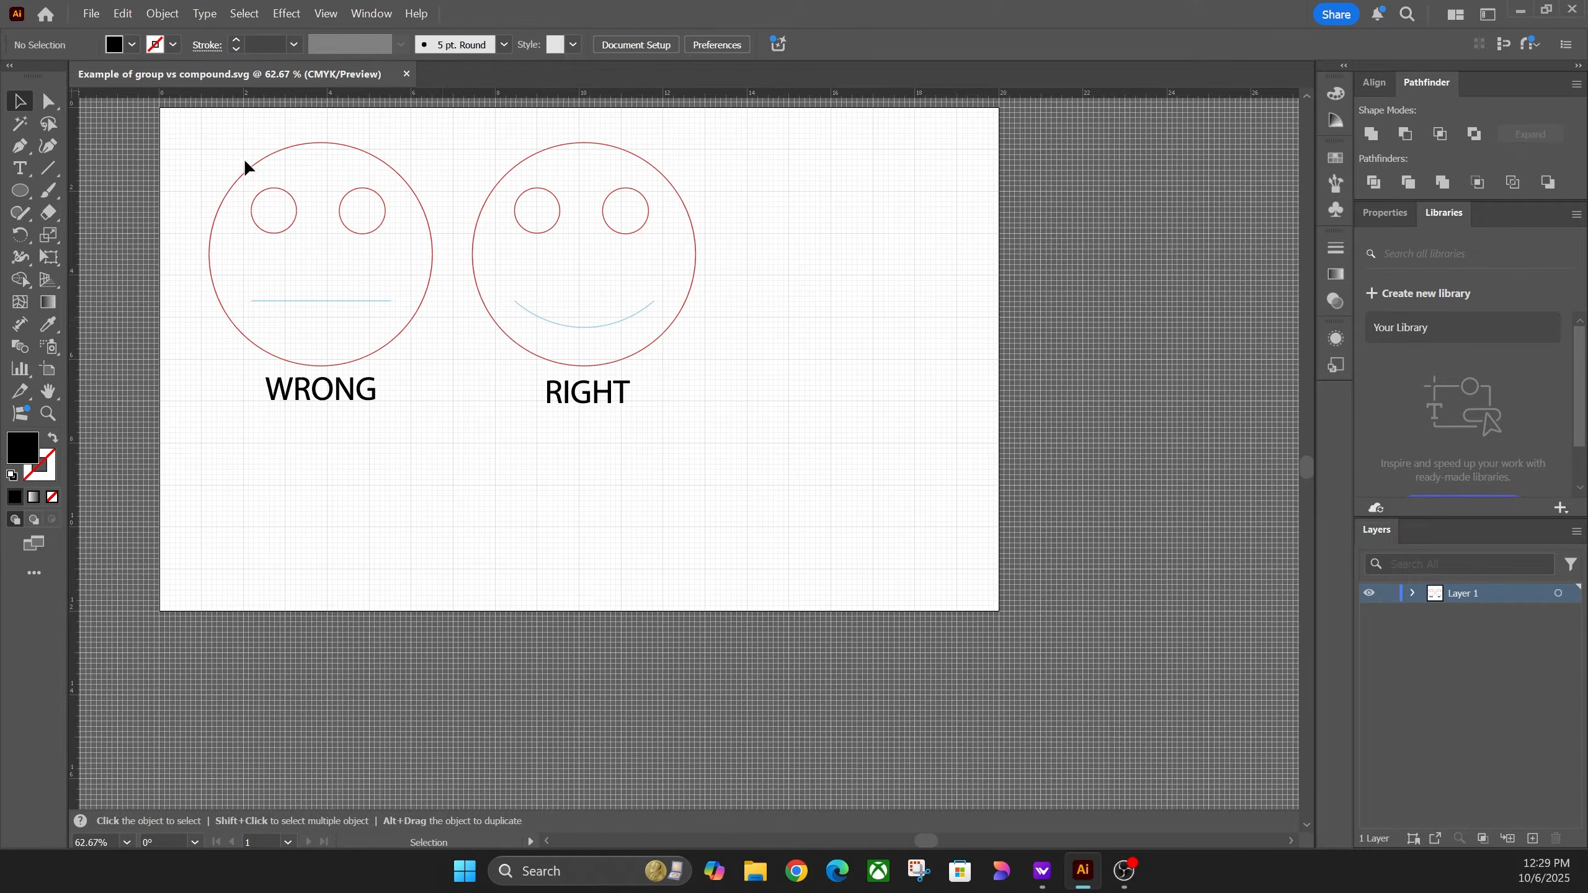
pyautogui.click(423, 281)
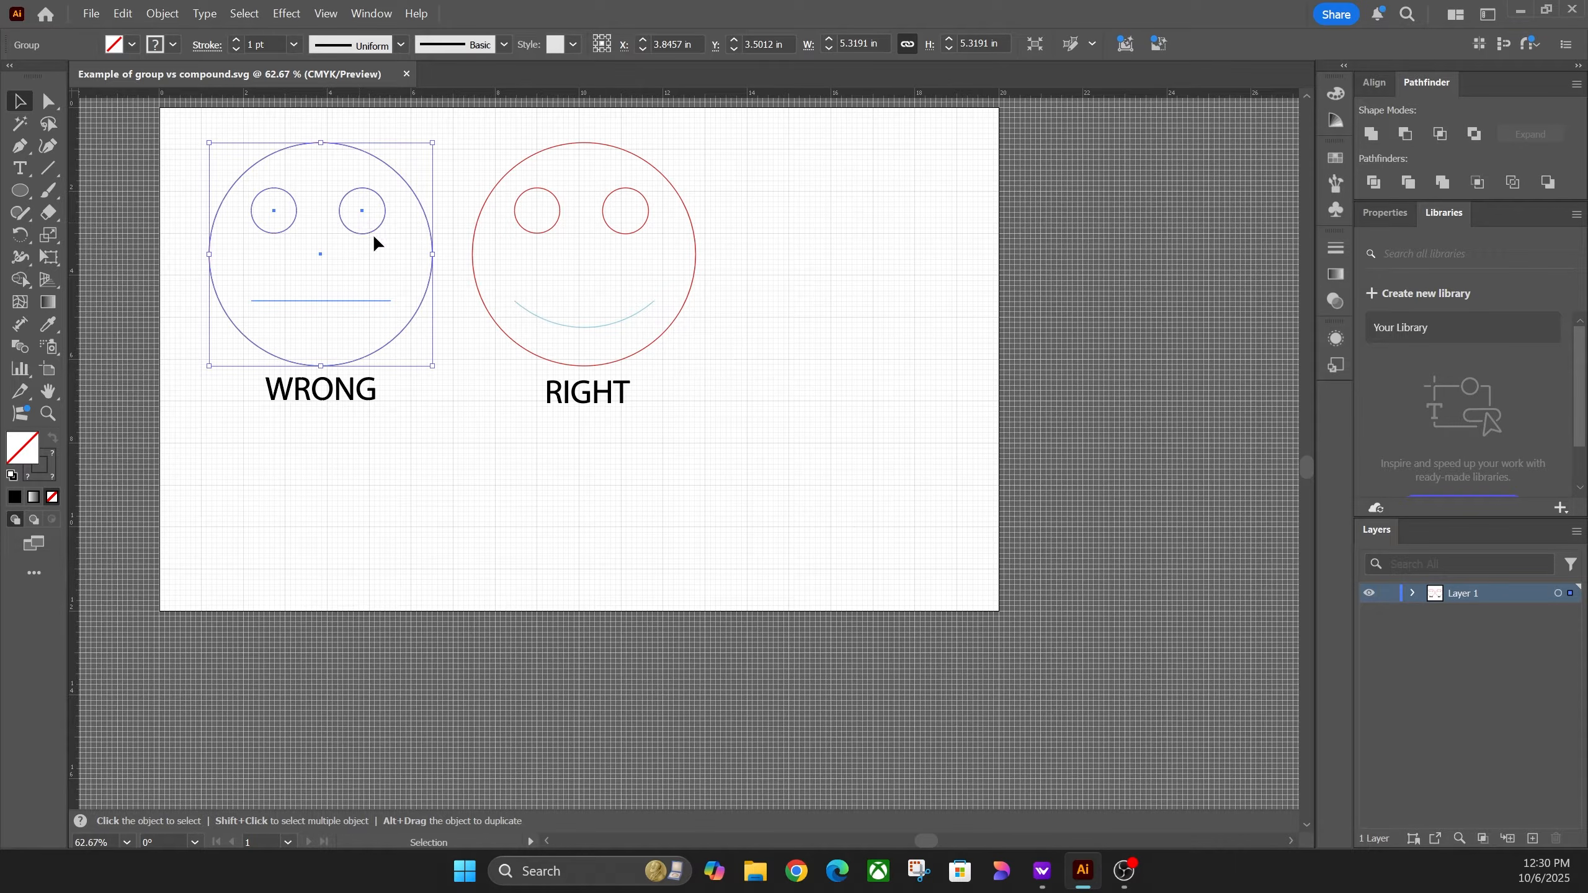
pyautogui.moveTo(390, 223)
pyautogui.mouseDown()
pyautogui.moveTo(425, 215)
pyautogui.moveTo(385, 222)
pyautogui.mouseUp()
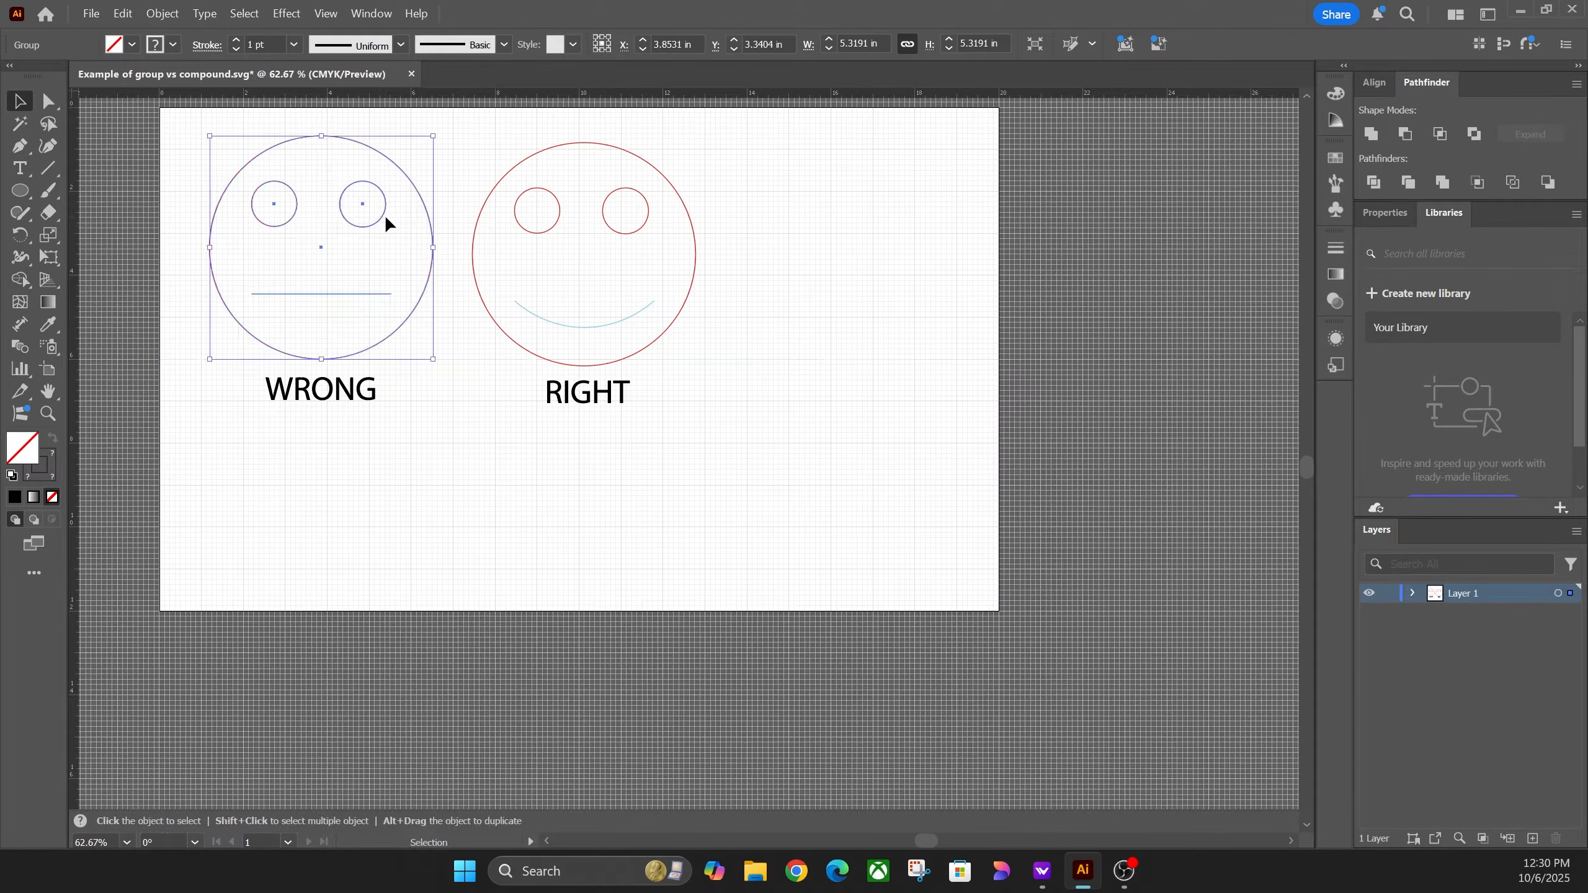
pyautogui.hotkey('ctrl', 'z')
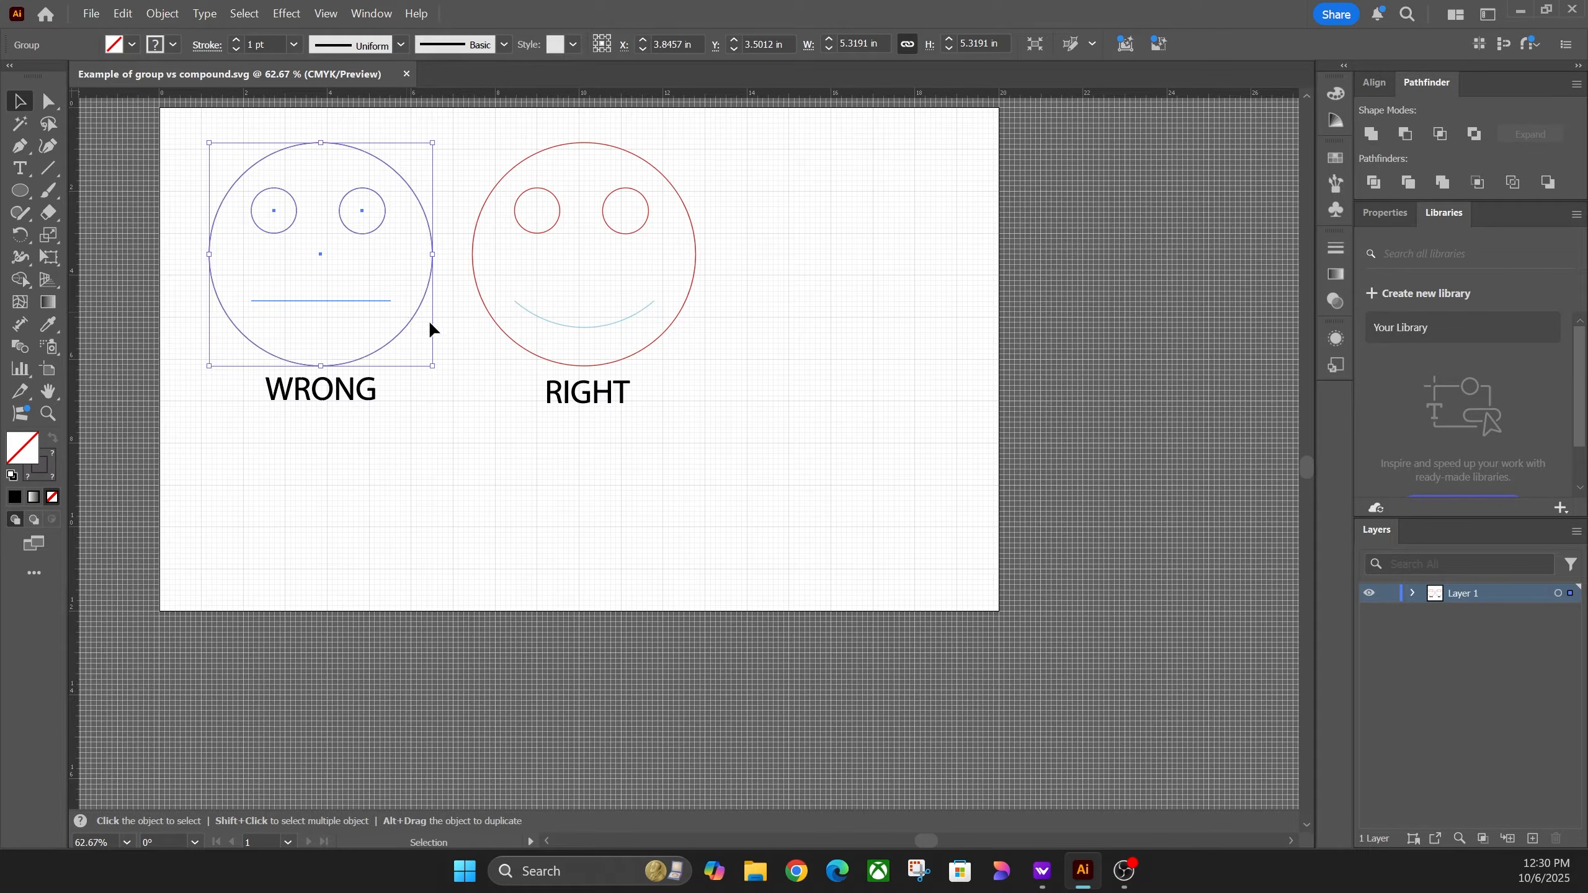
# Step: Ungroup the WRONG smiley and select its eyes and outer circle separately
pyautogui.rightClick(383, 222)
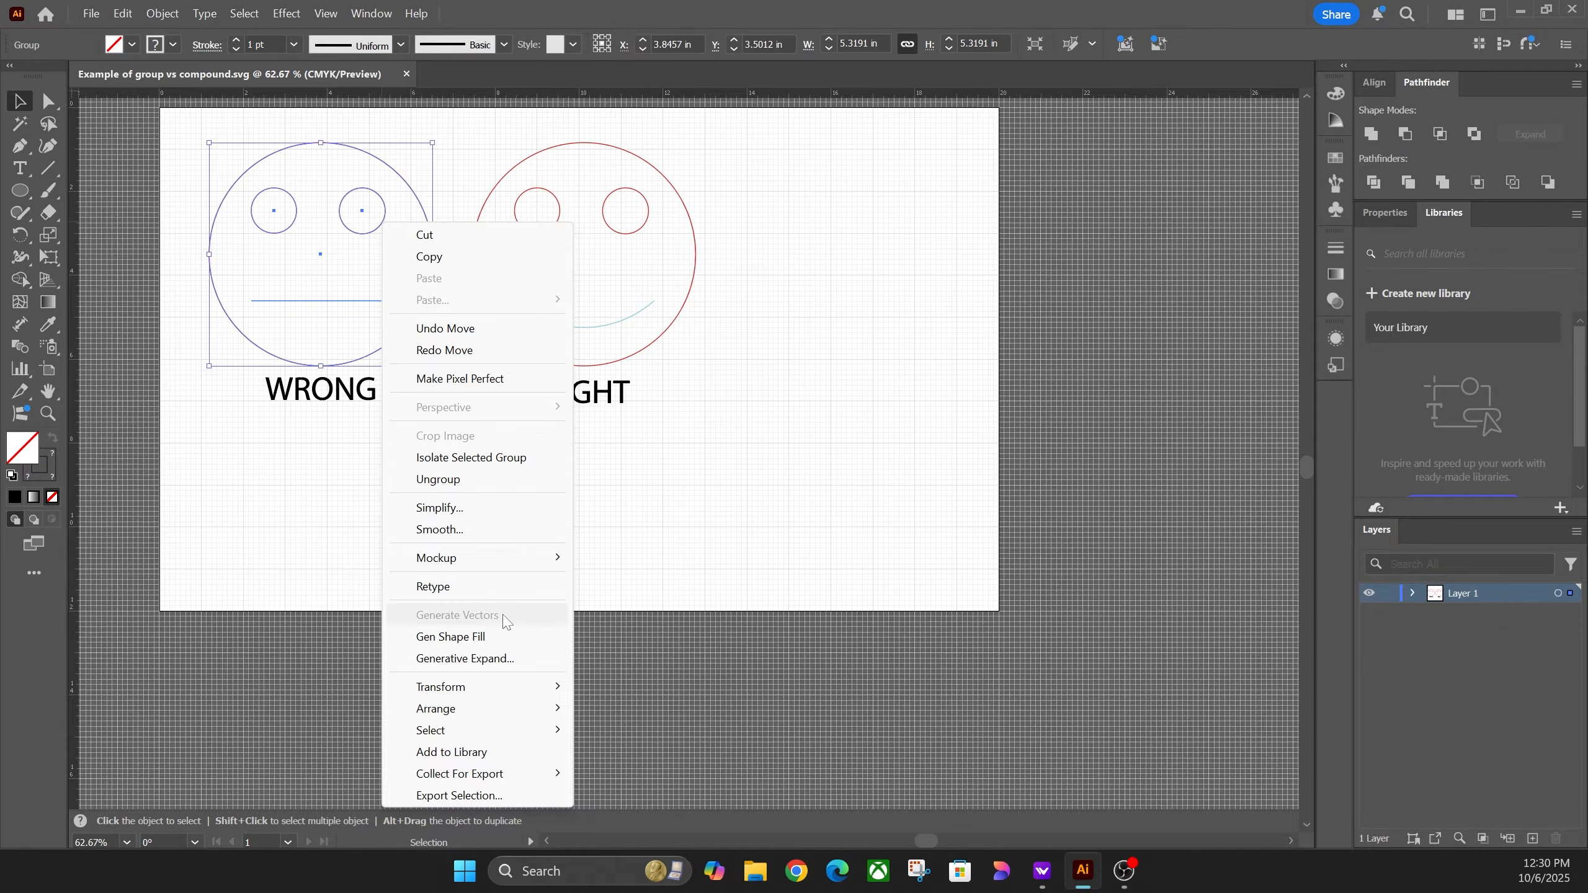
pyautogui.click(439, 479)
pyautogui.click(386, 266)
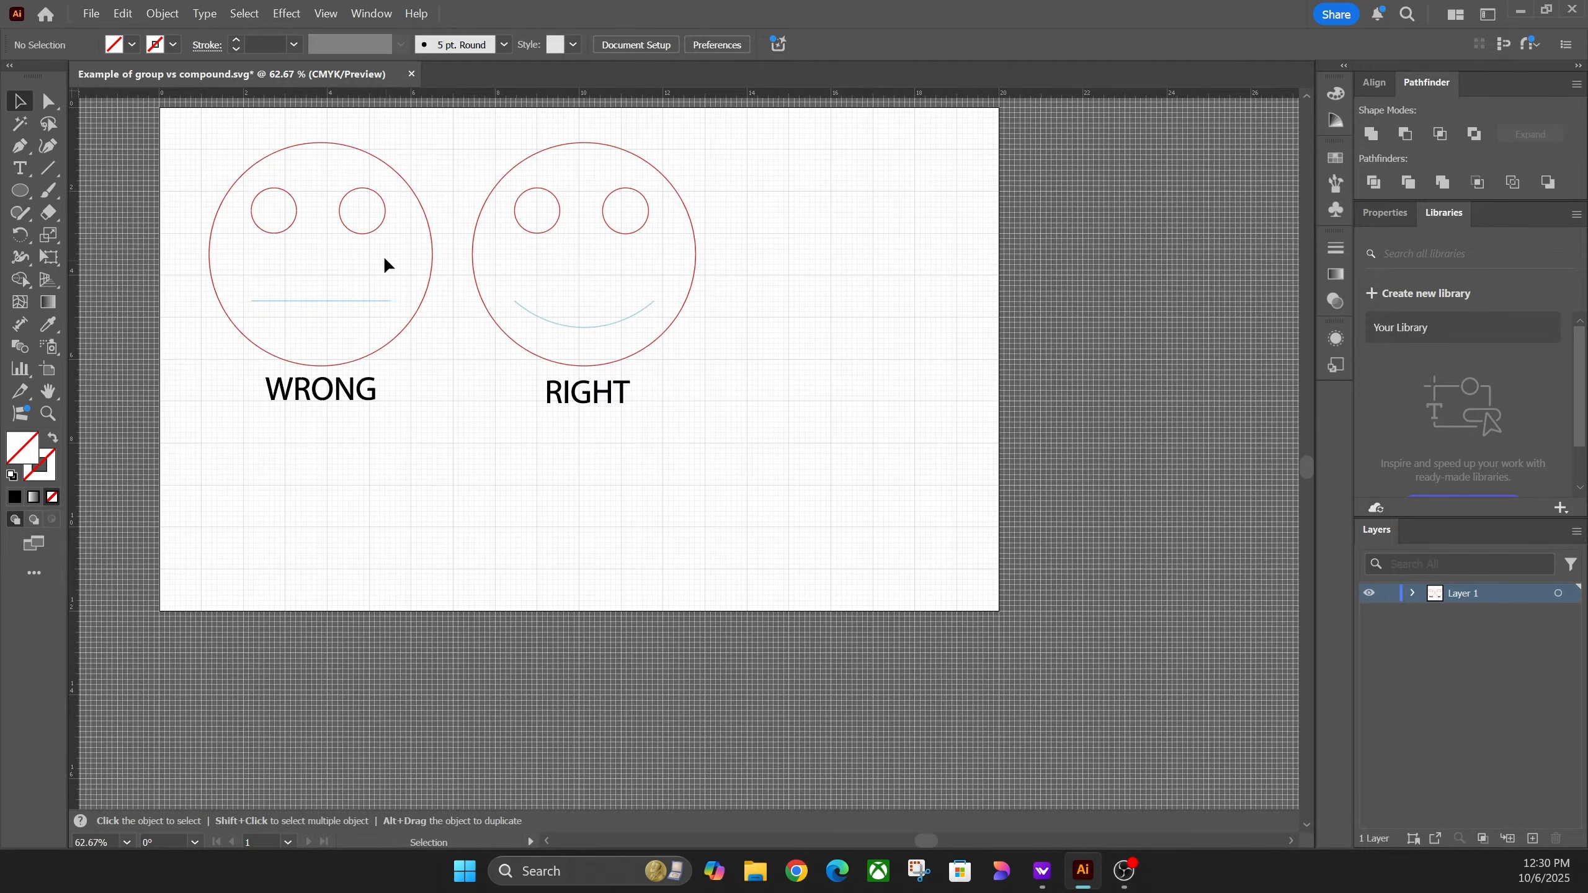
pyautogui.click(364, 233)
pyautogui.click(289, 230)
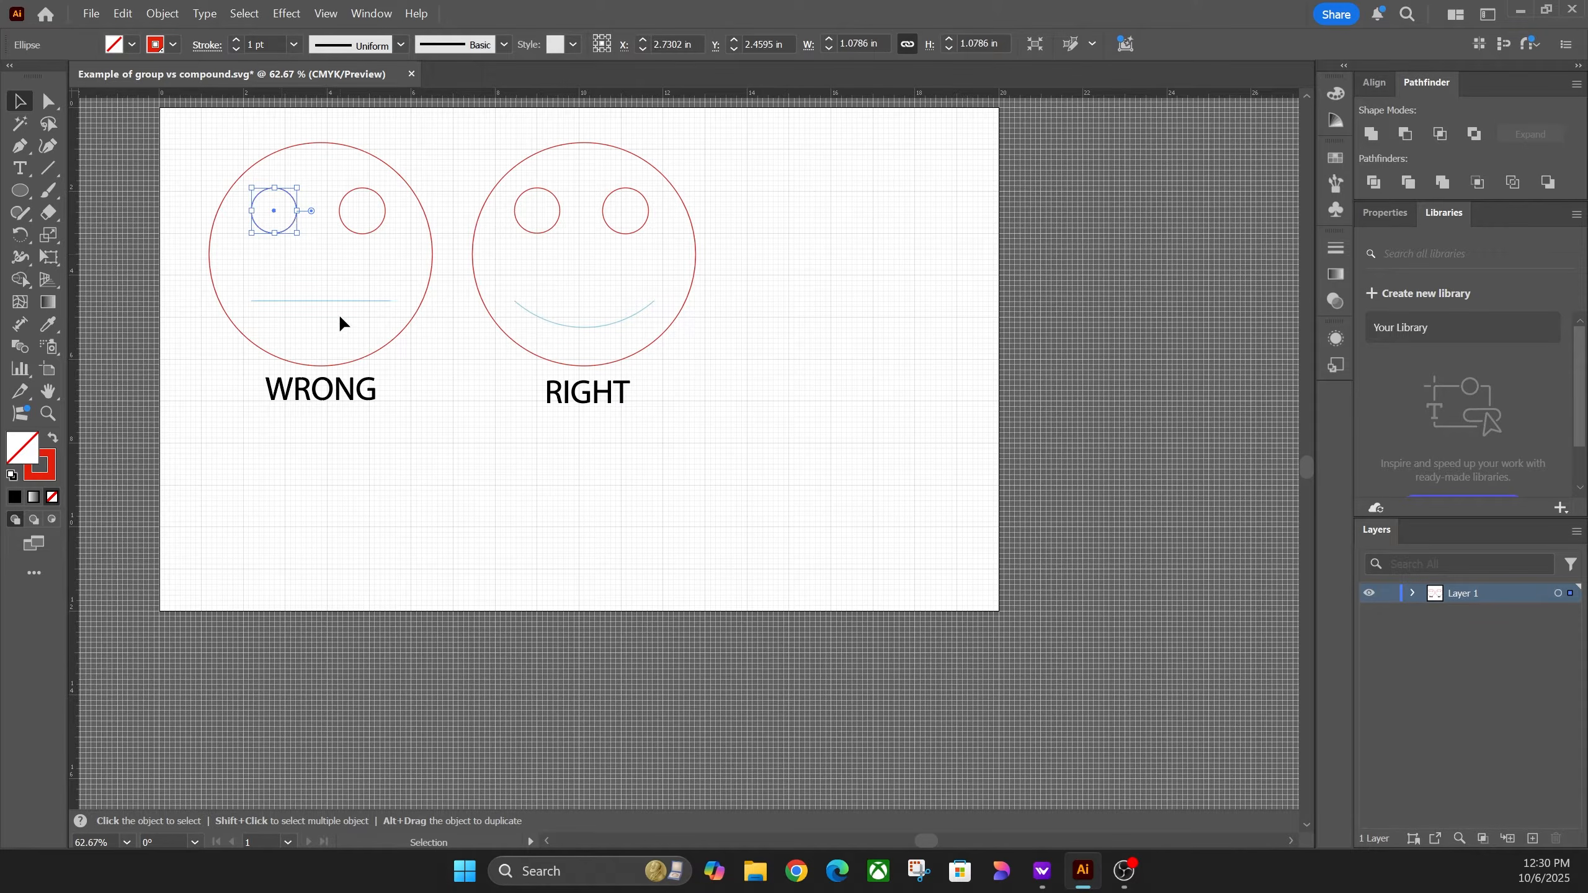
pyautogui.click(375, 329)
pyautogui.click(408, 326)
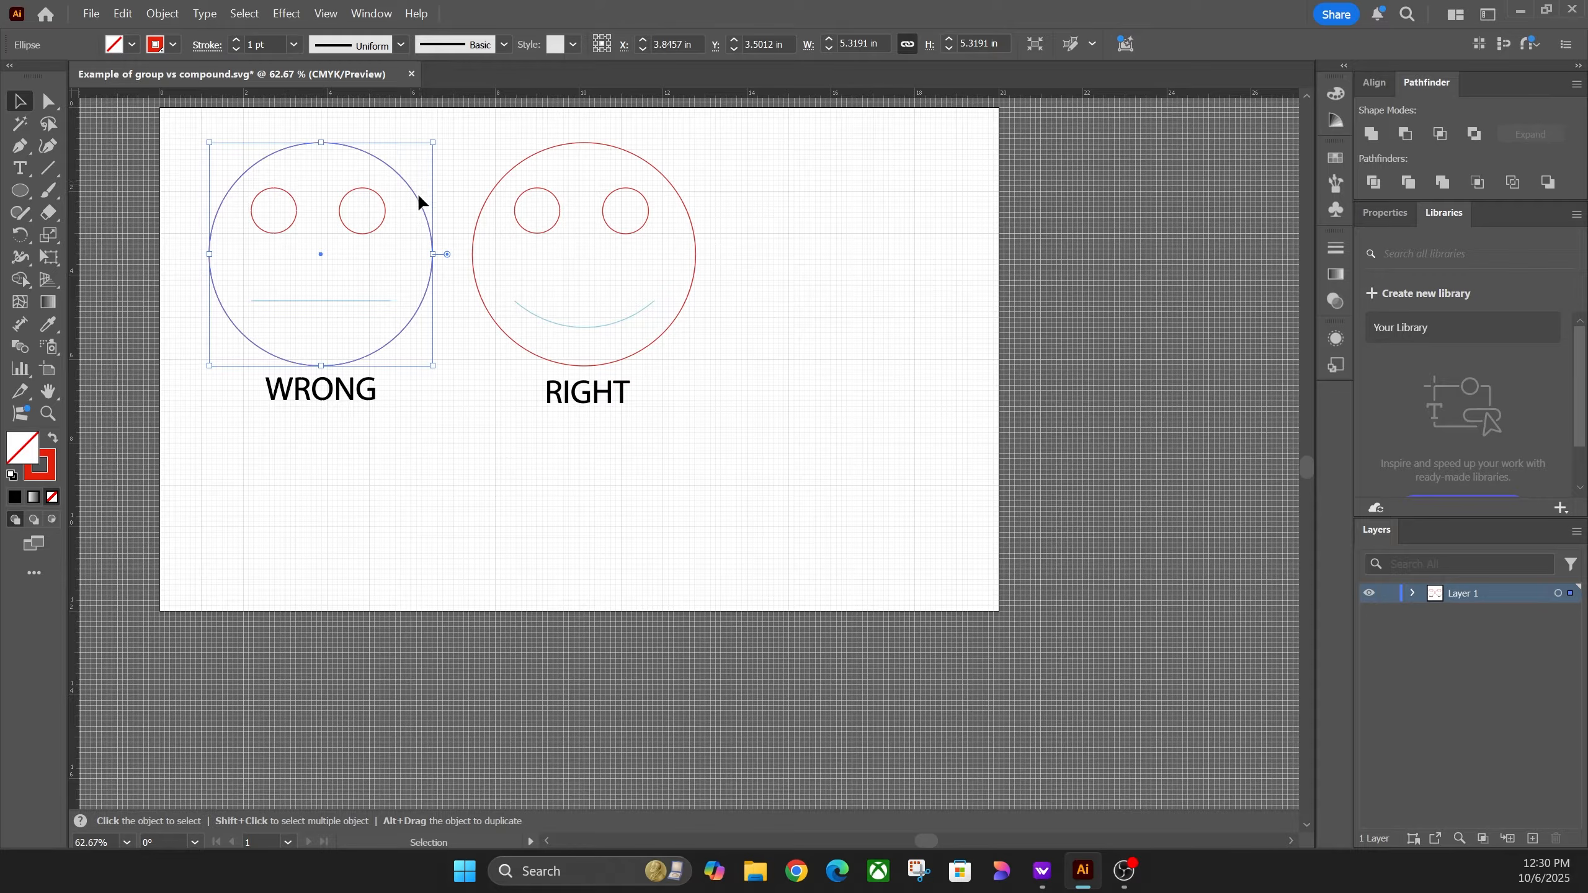
# Step: Select the WRONG face's big circle and bring up the Fill swatch list
pyautogui.click(488, 200)
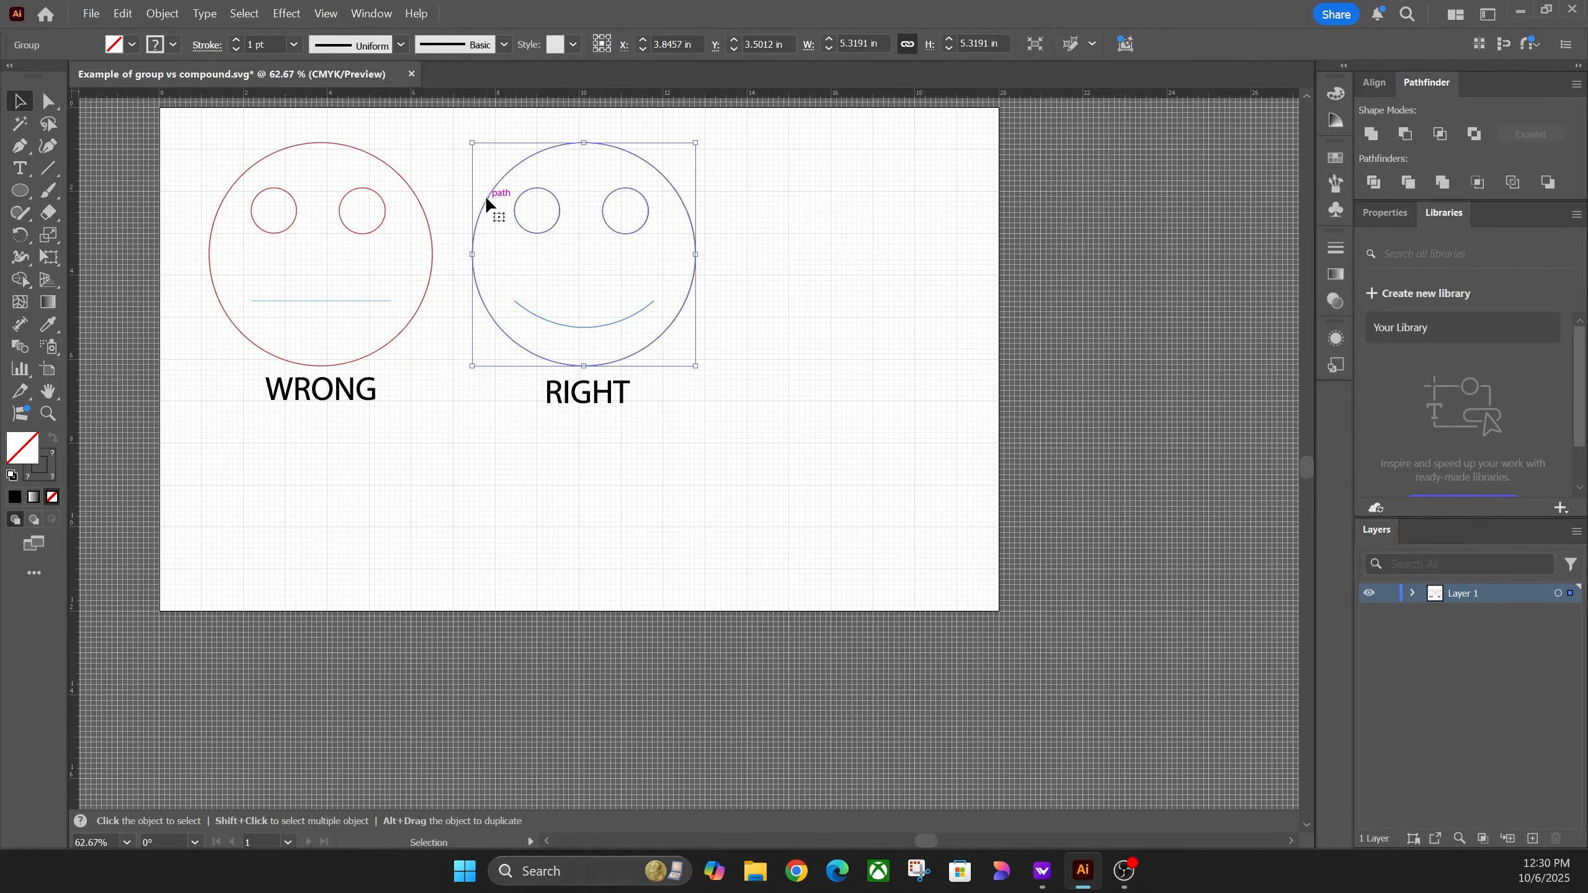
pyautogui.click(425, 222)
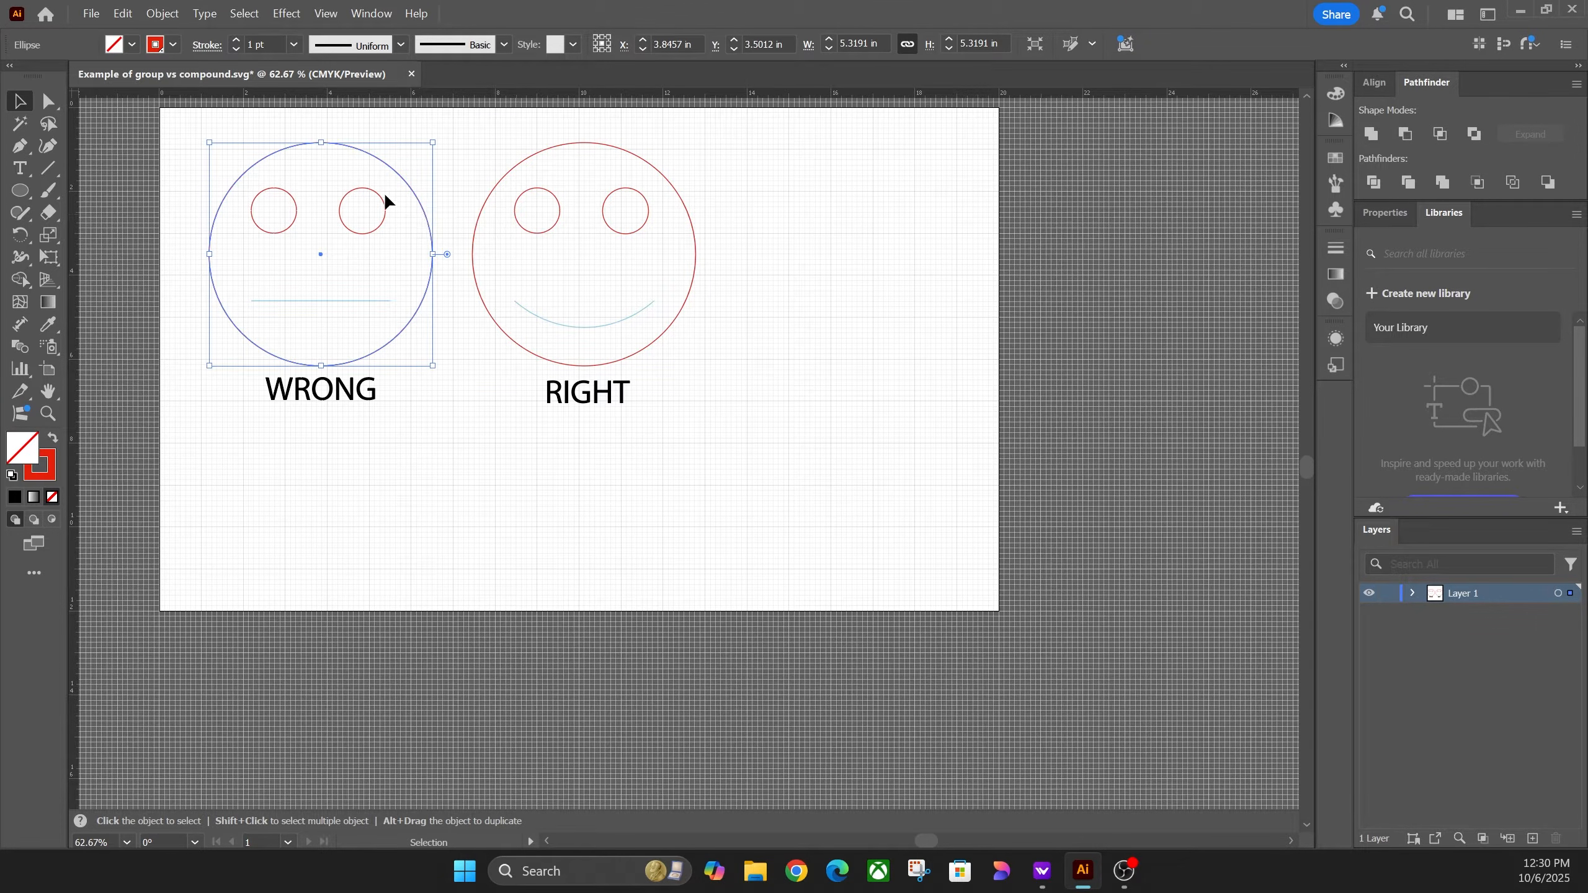
pyautogui.click(131, 44)
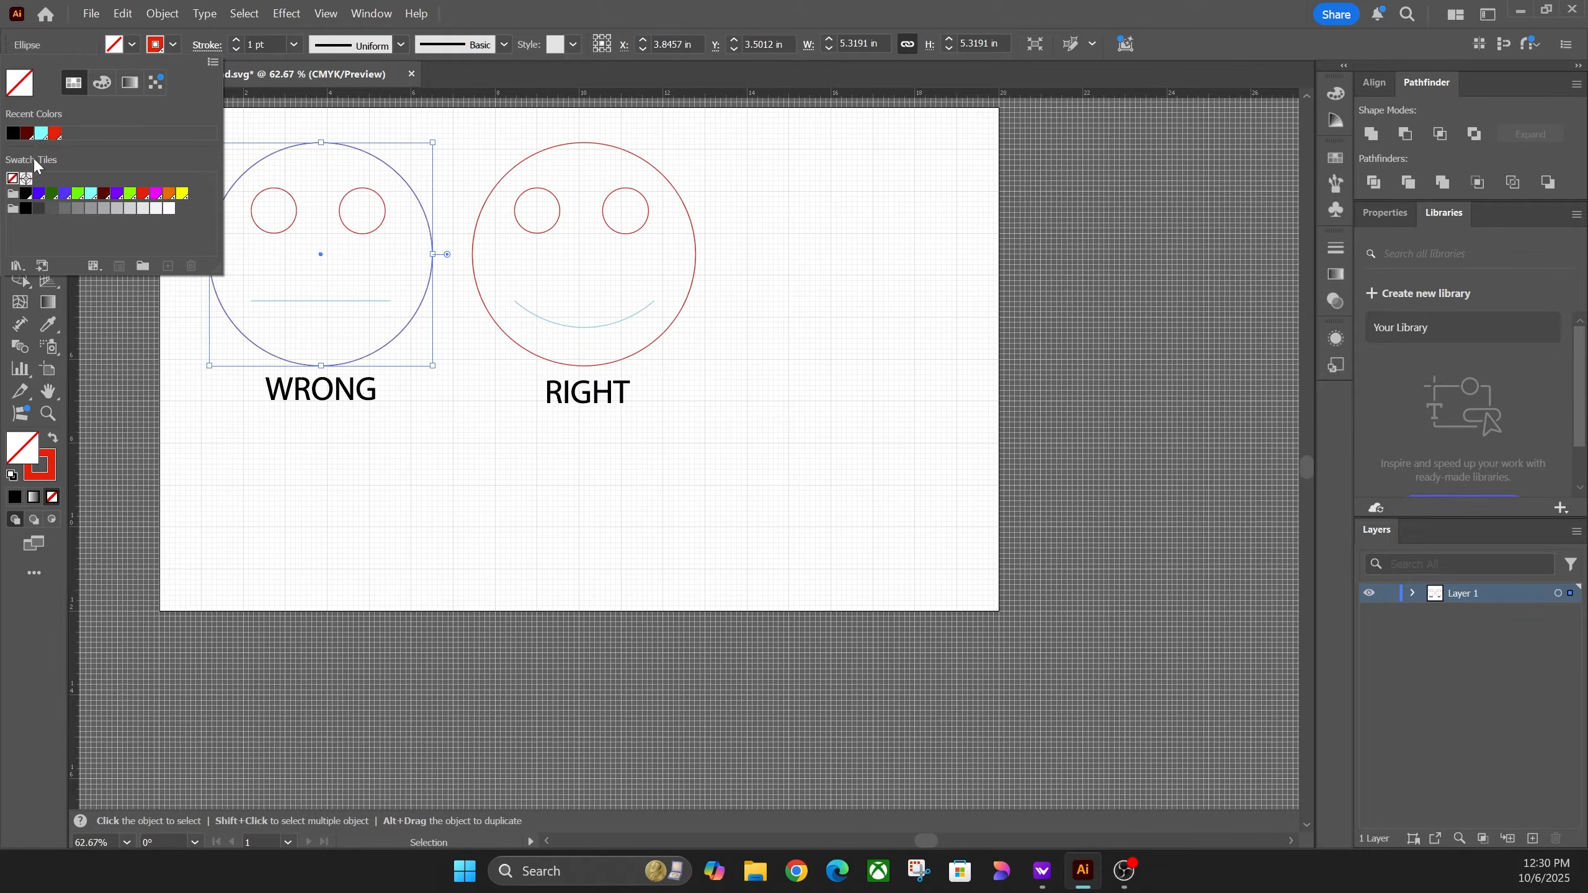
# Step: Fill the WRONG circle with light cyan, then ungroup the RIGHT smiley
pyautogui.click(88, 191)
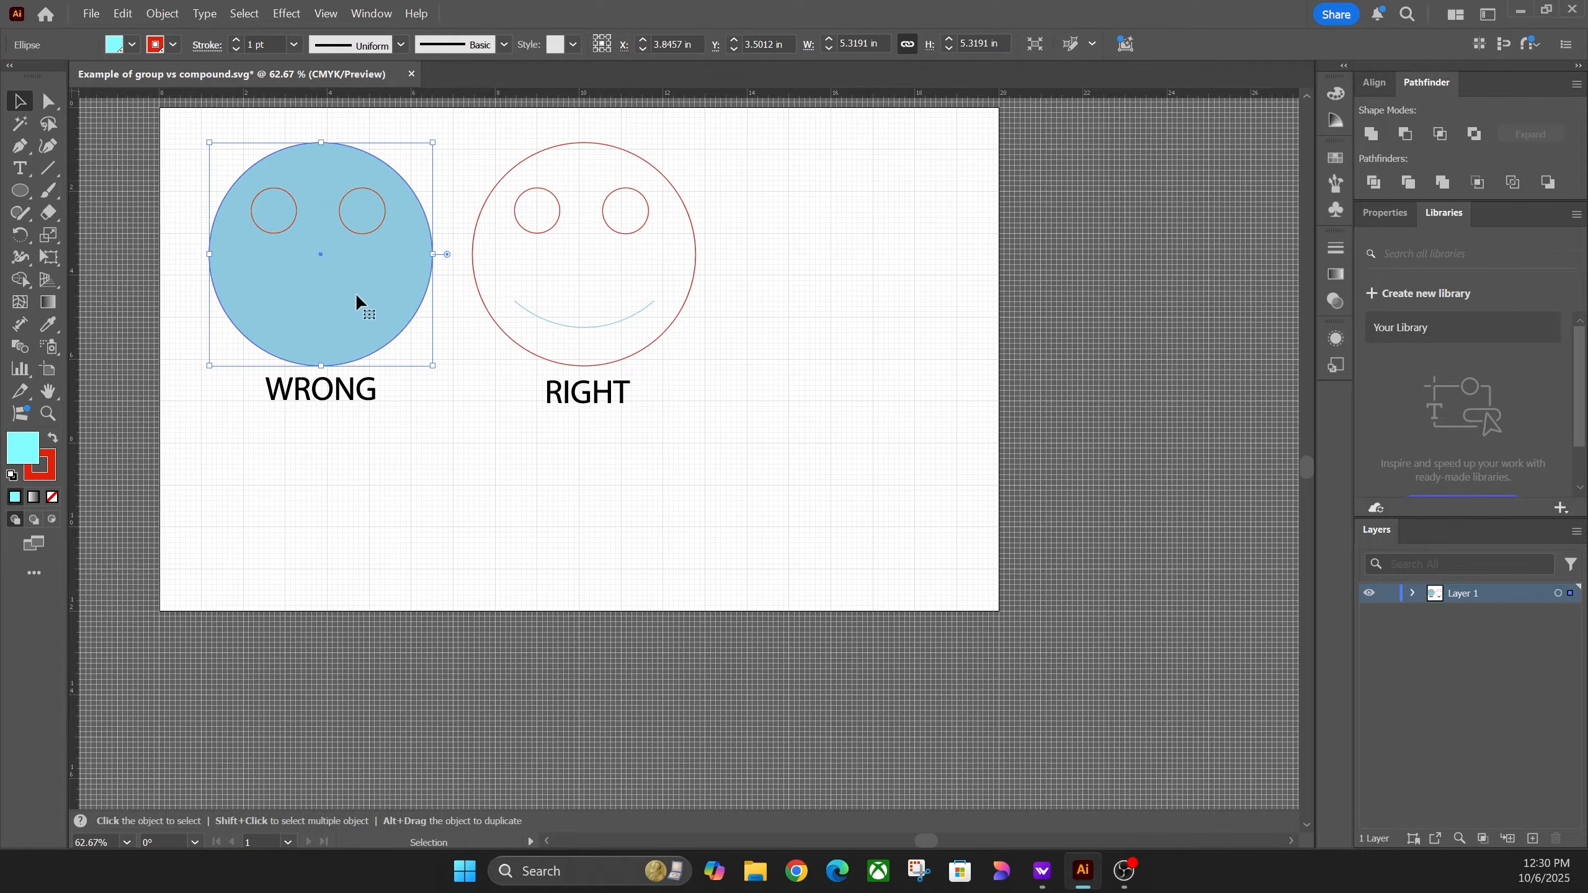
pyautogui.click(495, 189)
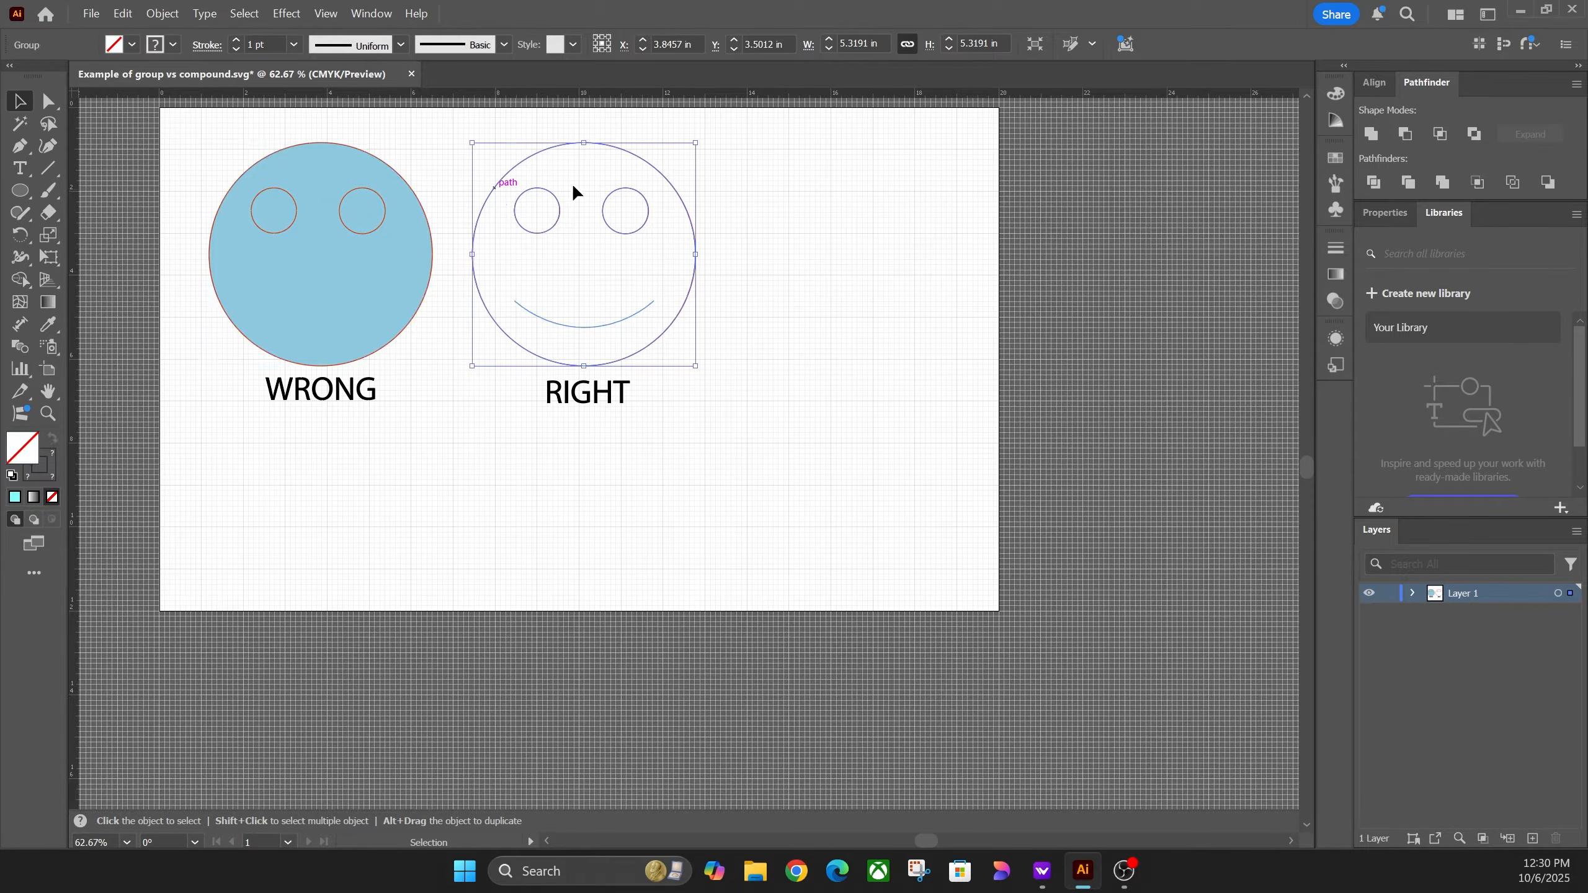
pyautogui.rightClick(624, 235)
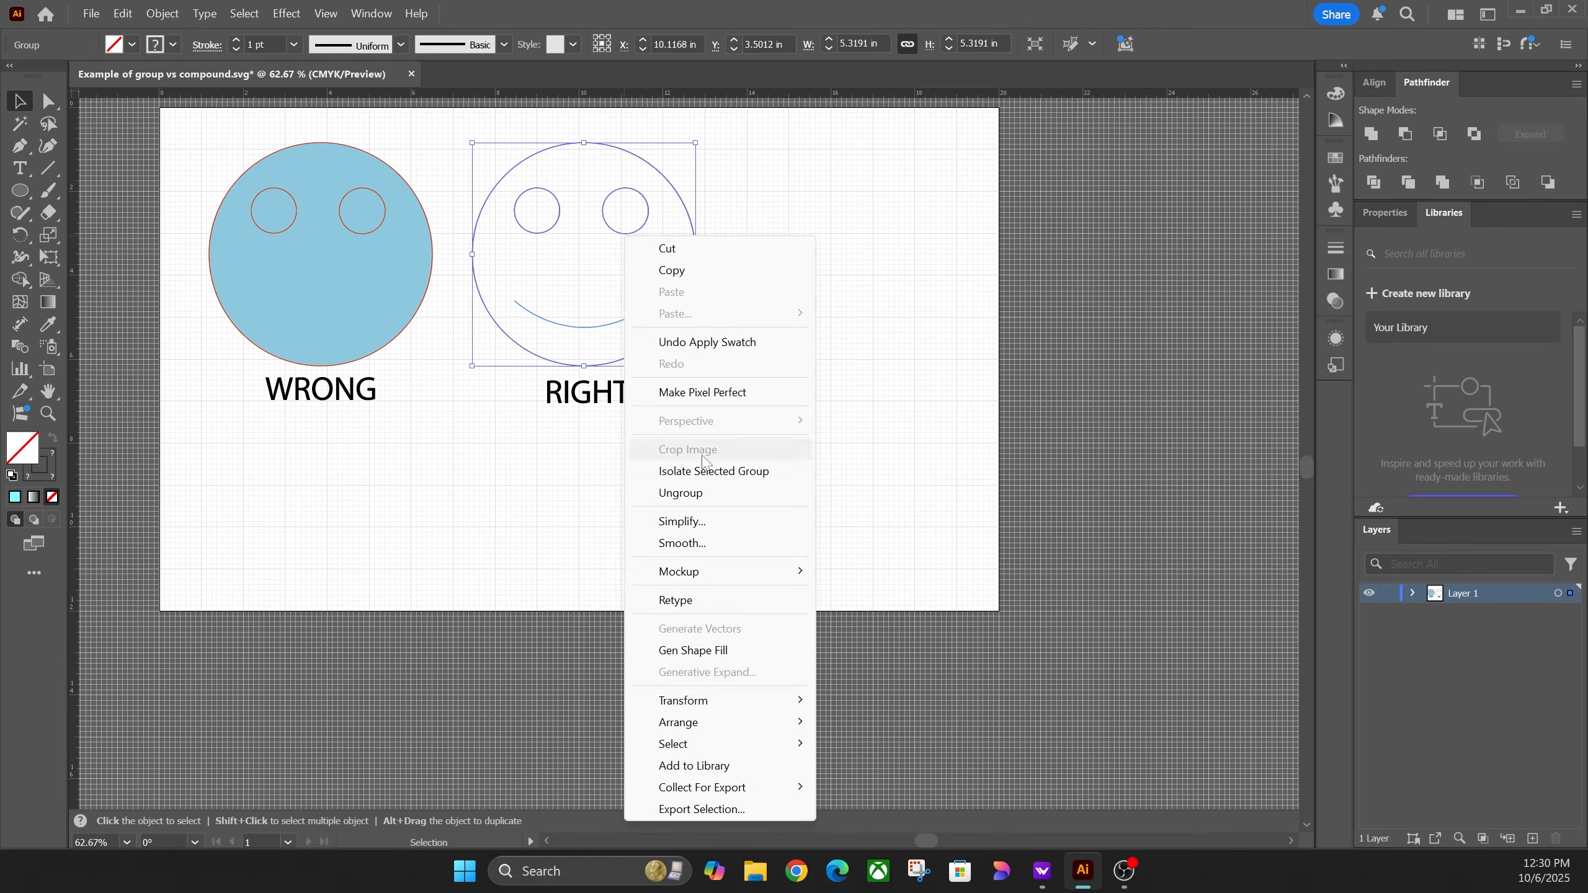
pyautogui.click(676, 492)
pyautogui.click(757, 338)
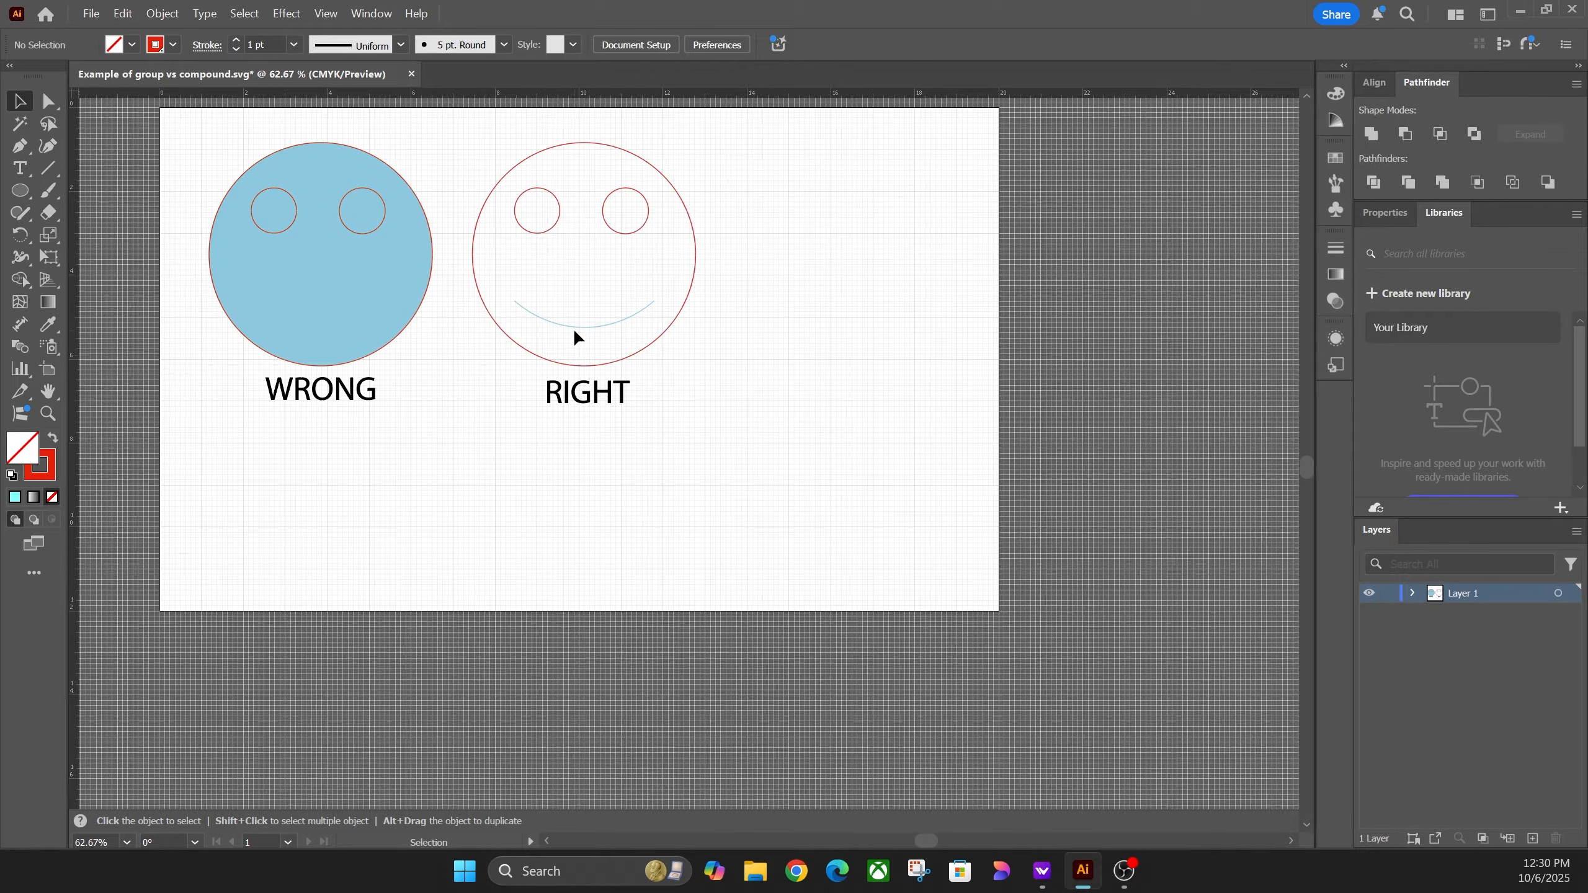
# Step: Fill the RIGHT face's circle-and-eyes compound path light blue, then select the RIGHT text
pyautogui.click(578, 327)
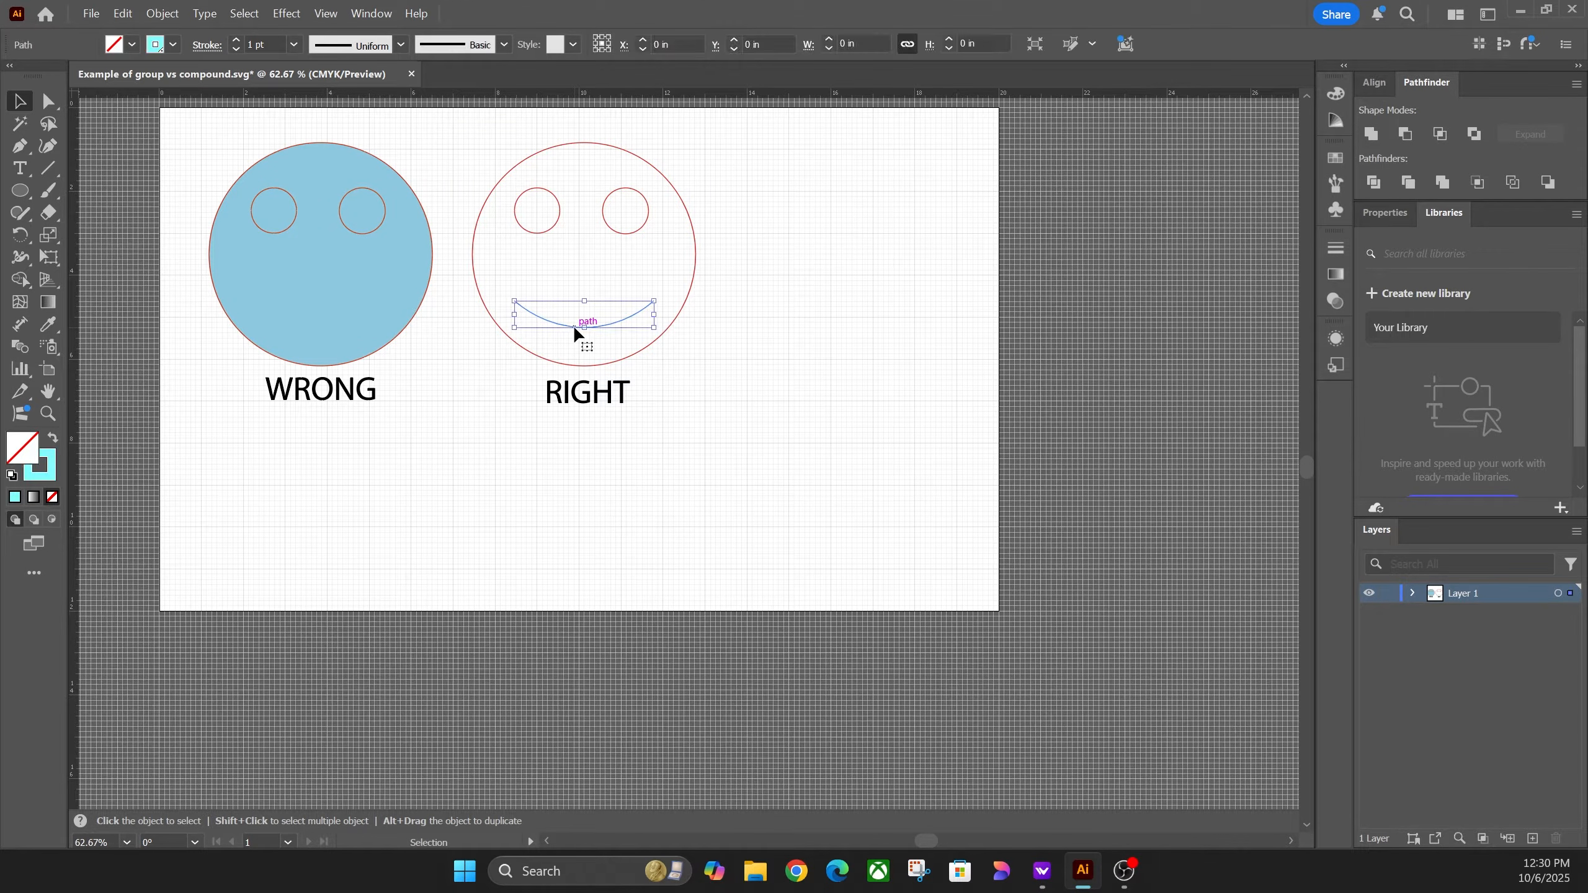
pyautogui.click(644, 225)
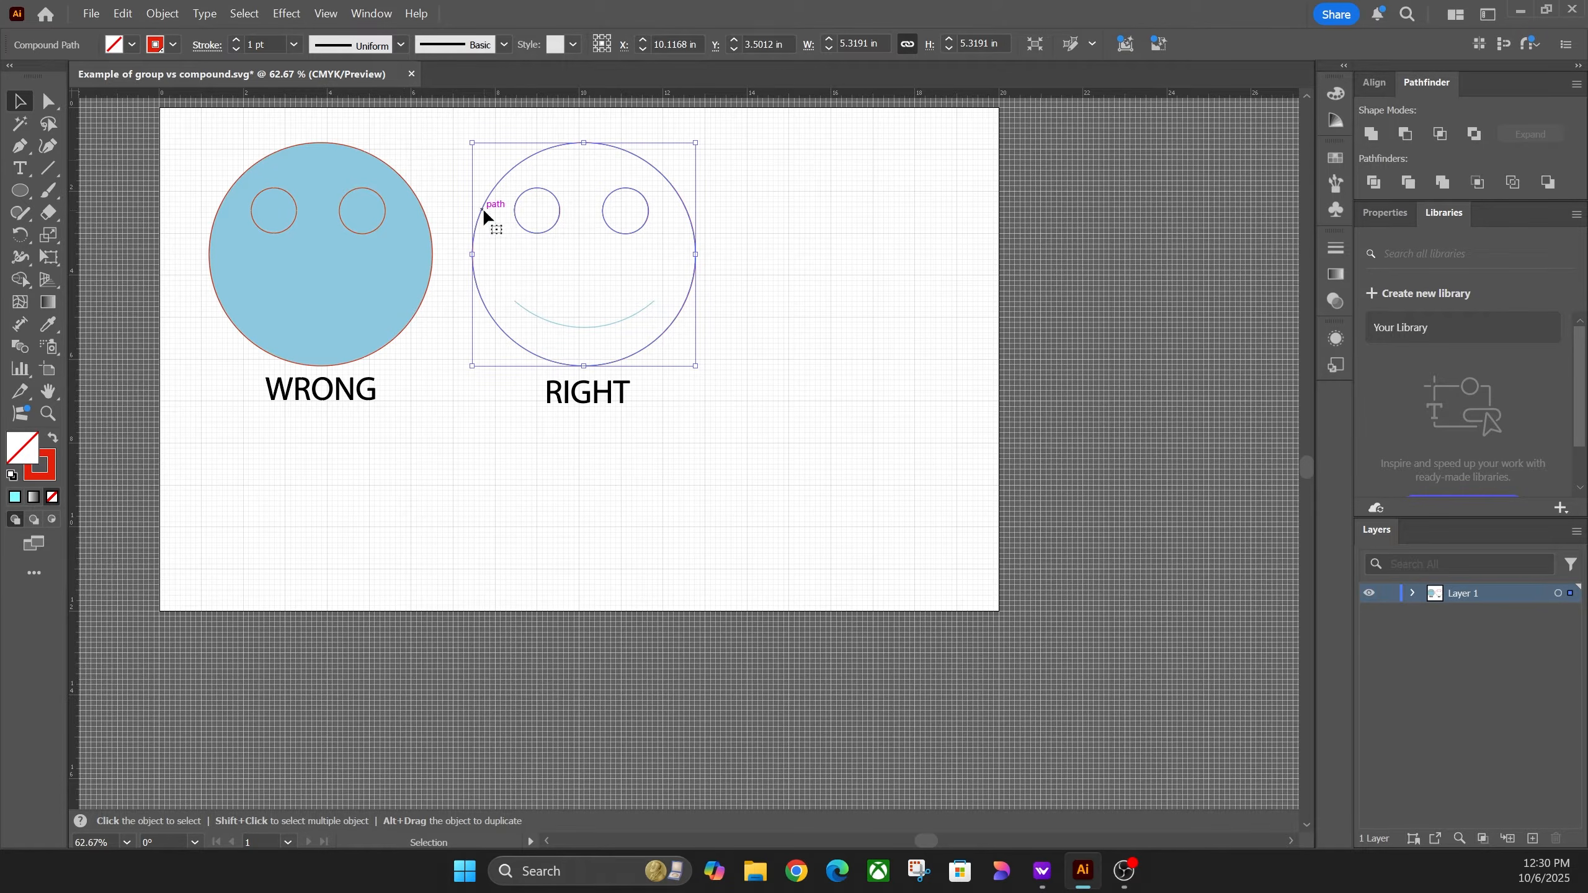
pyautogui.click(132, 45)
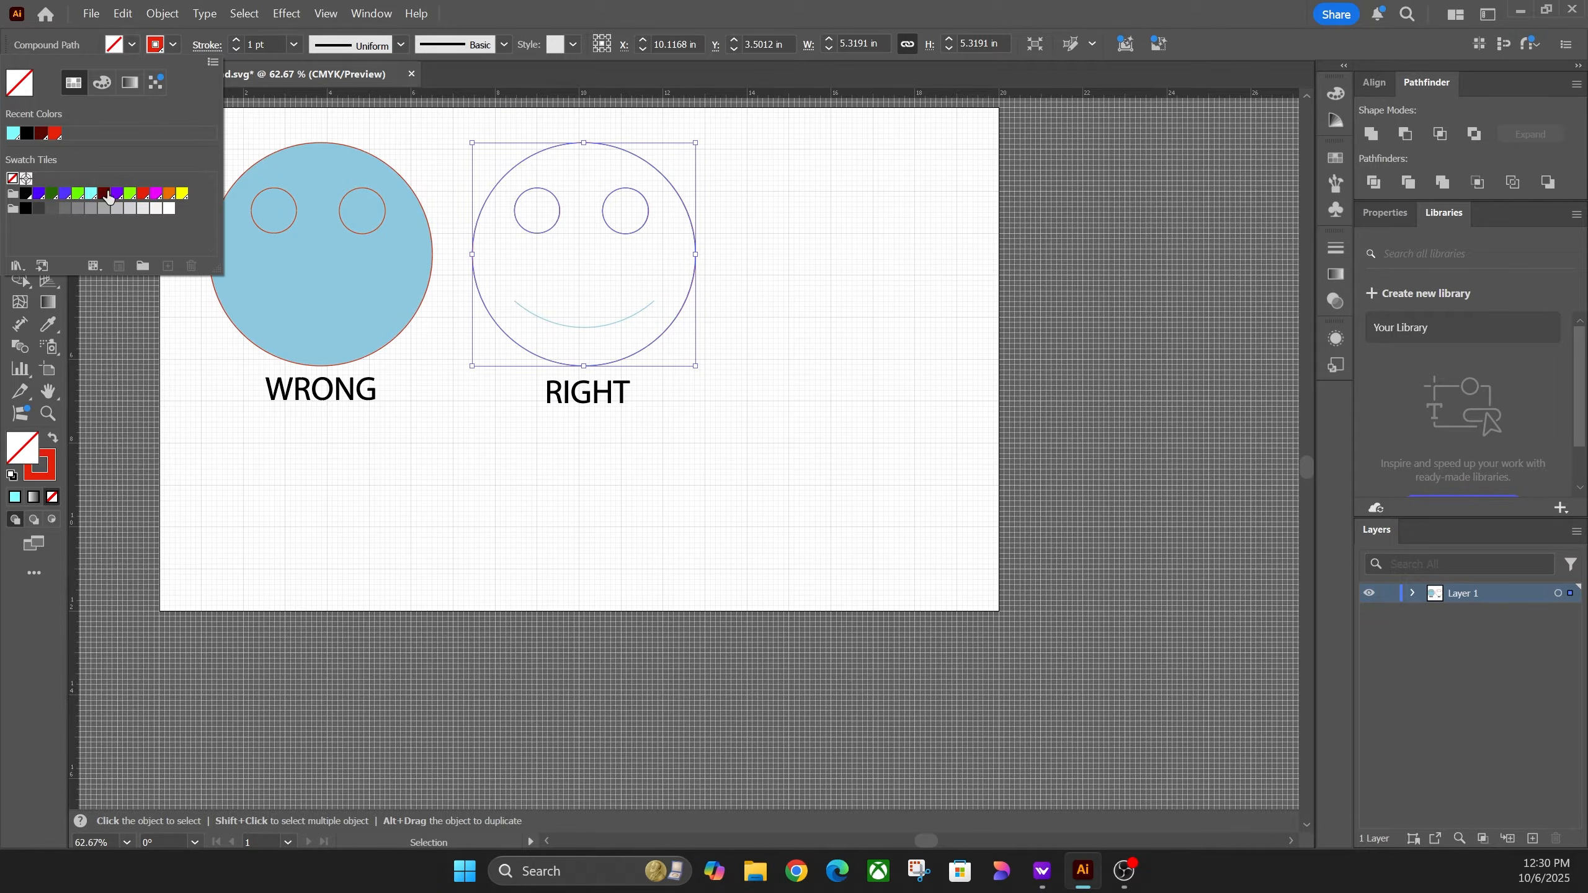
pyautogui.click(91, 193)
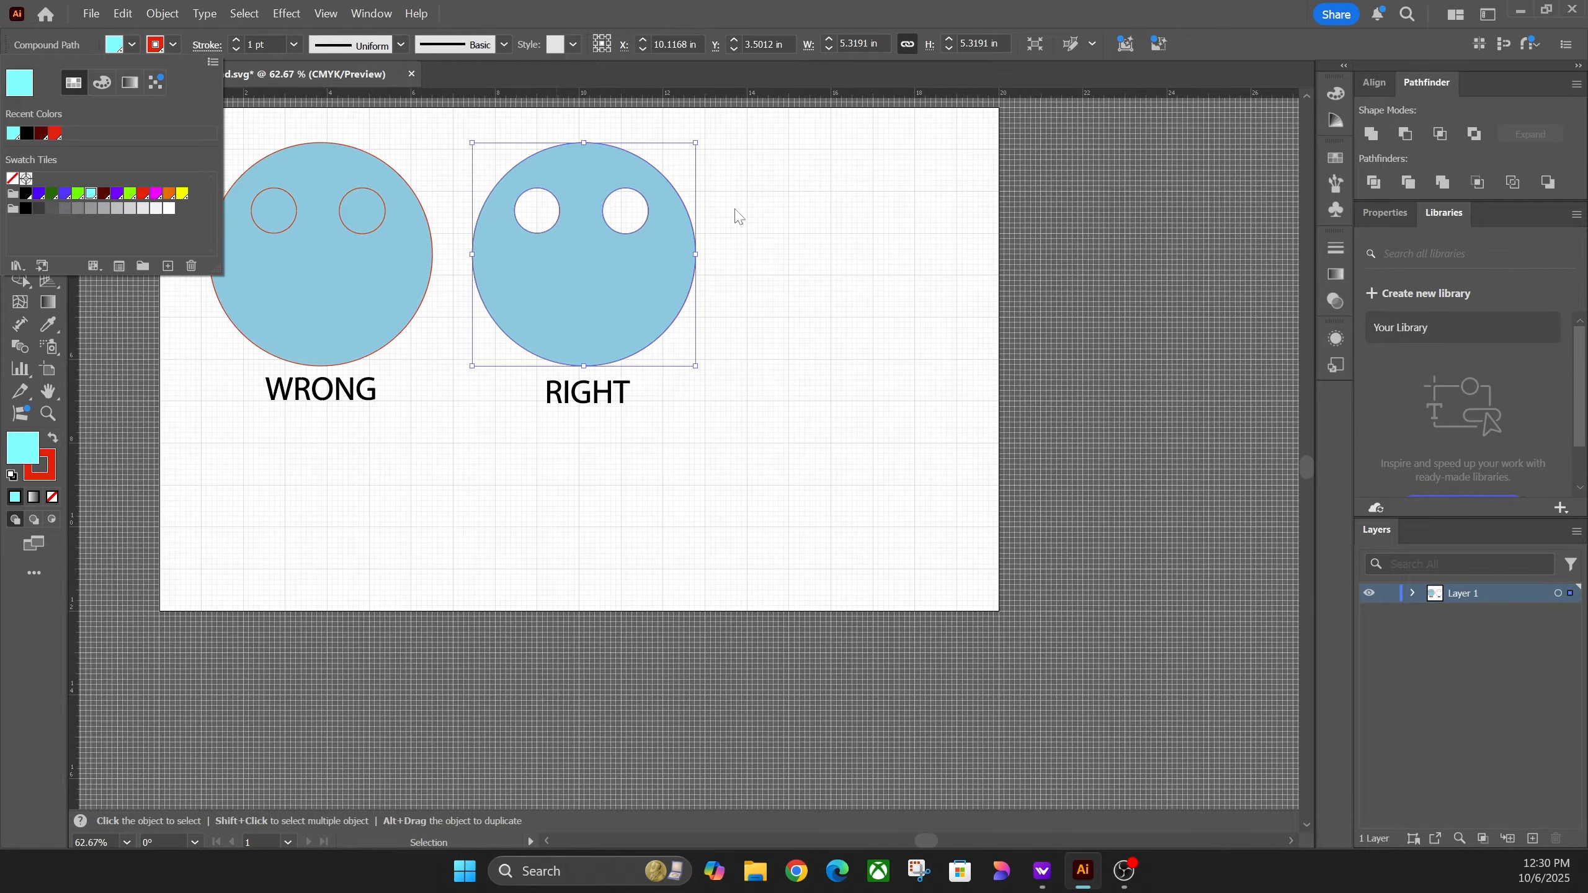
pyautogui.click(756, 211)
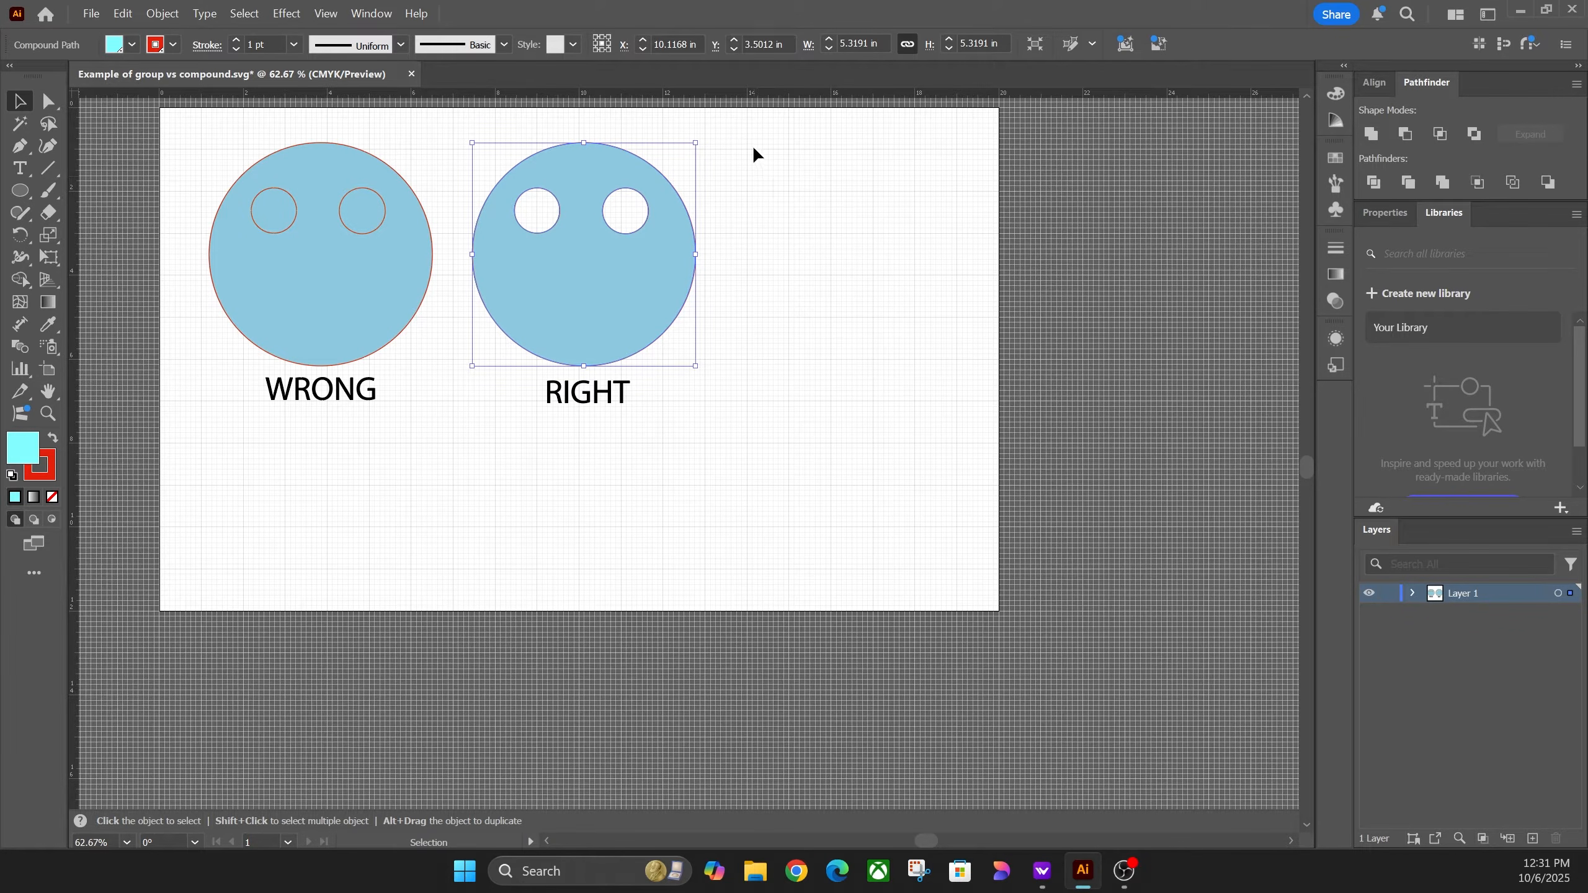
pyautogui.click(582, 392)
pyautogui.click(572, 400)
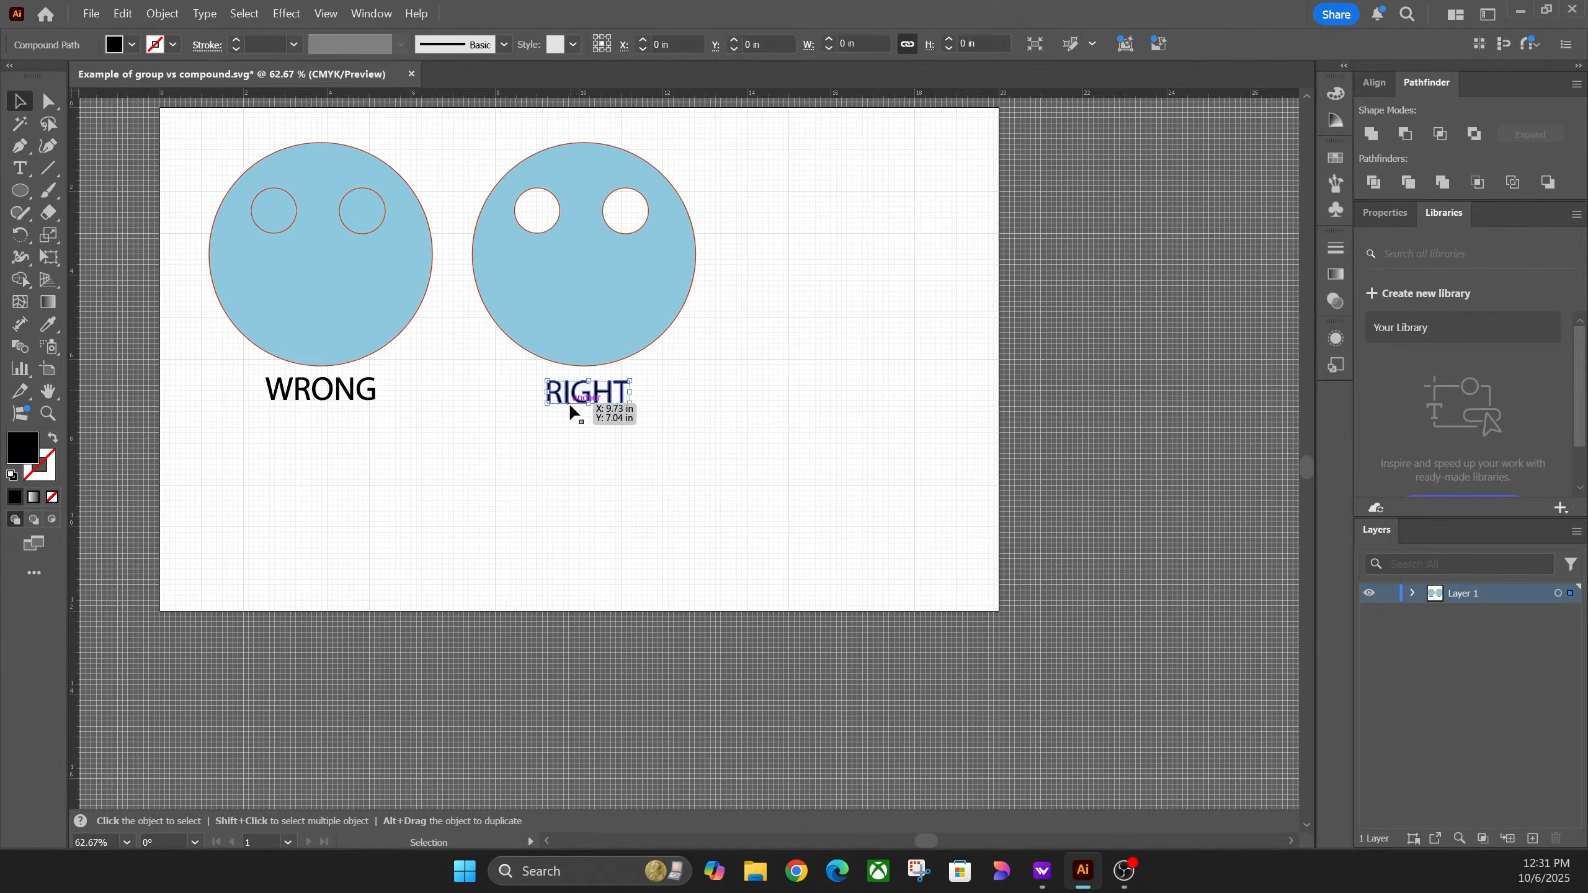
# Step: Ungroup the WRONG text into separate letter shapes
pyautogui.click(366, 398)
pyautogui.rightClick(326, 405)
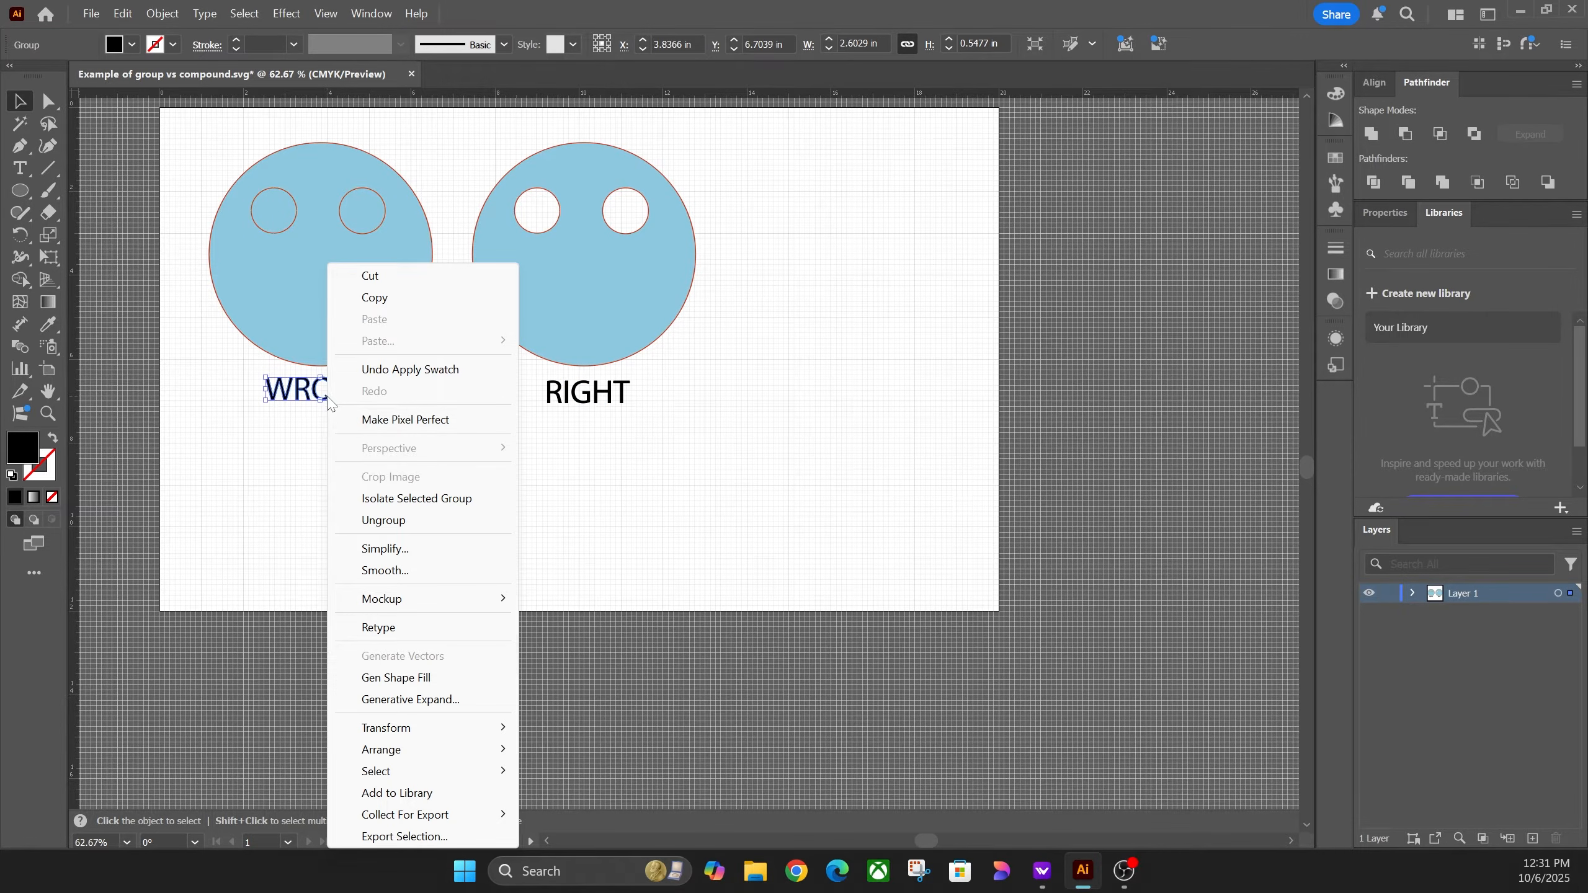
pyautogui.click(384, 520)
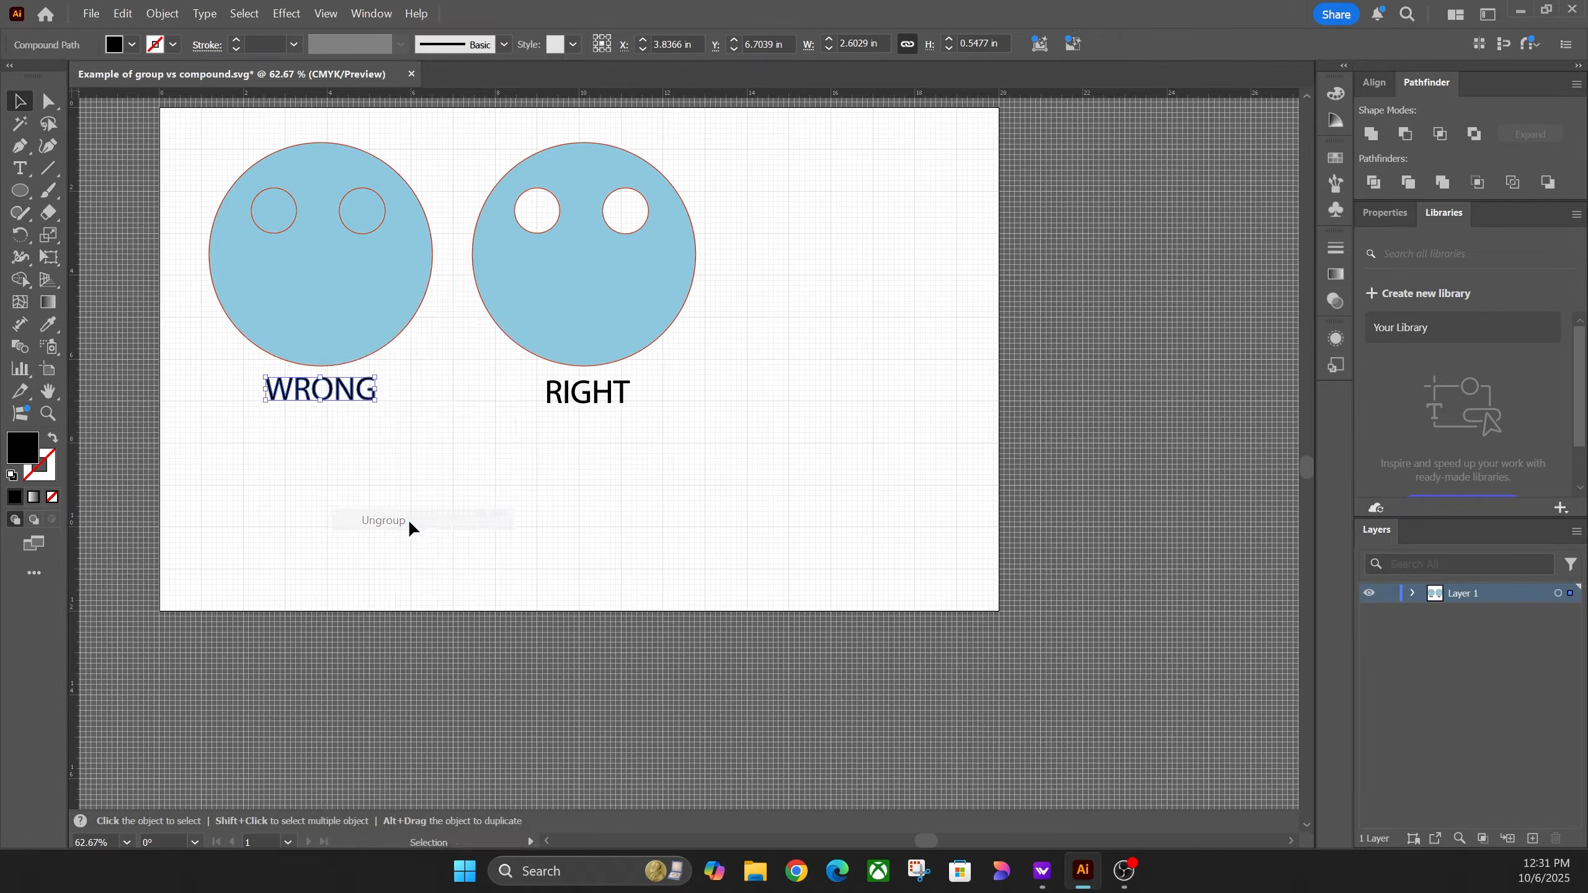
pyautogui.click(354, 412)
# Step: Check the G's Release Compound Path option, then select the RIGHT text compound path
pyautogui.click(354, 394)
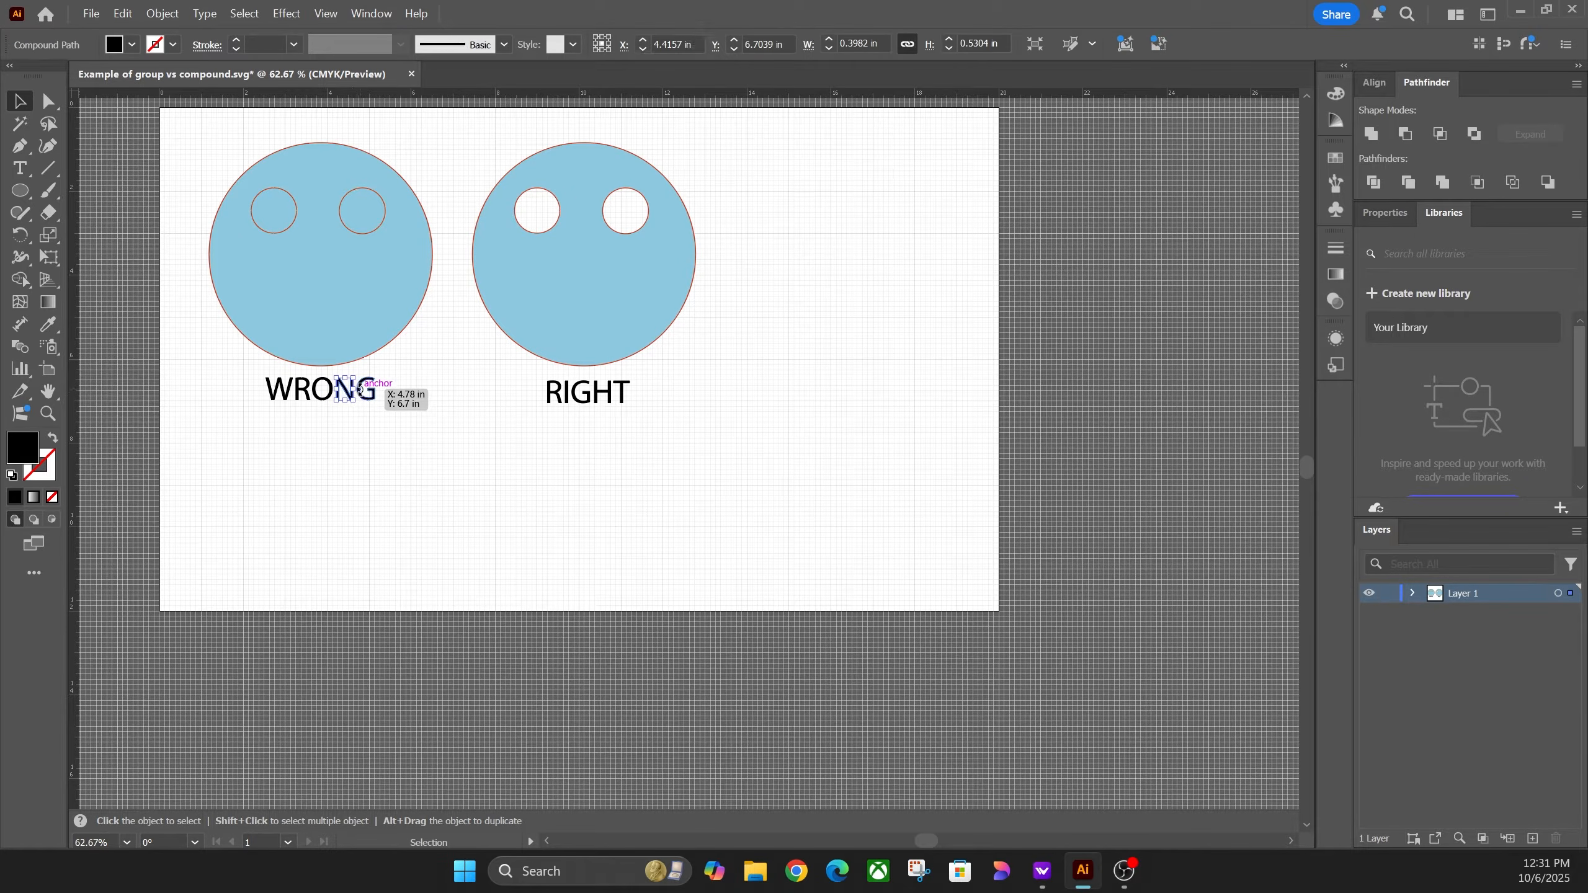
pyautogui.rightClick(549, 398)
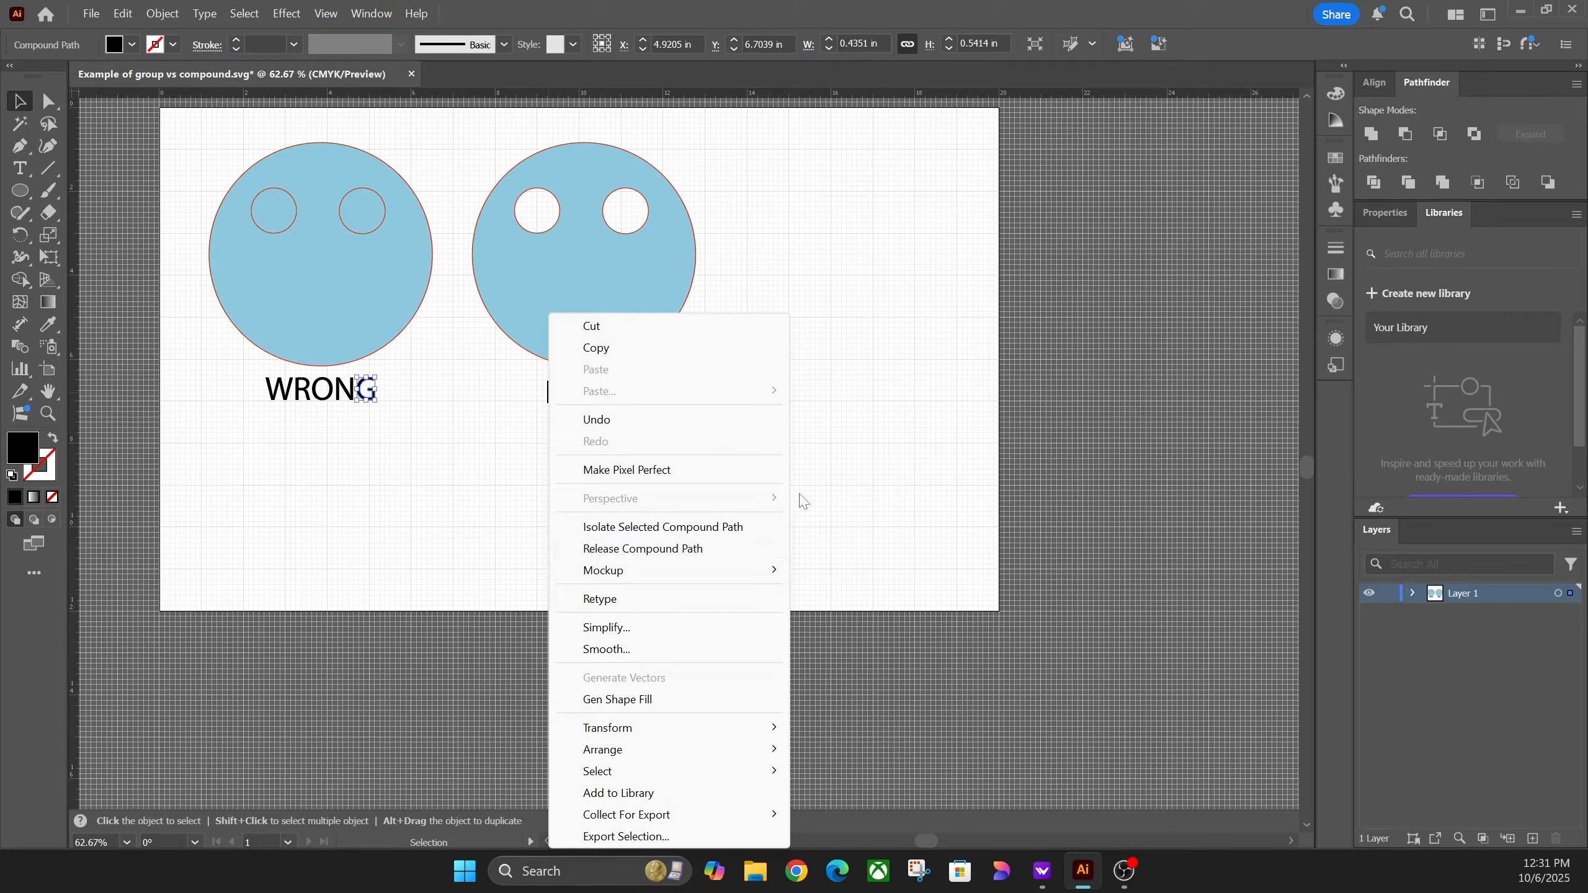
pyautogui.click(821, 497)
pyautogui.click(619, 397)
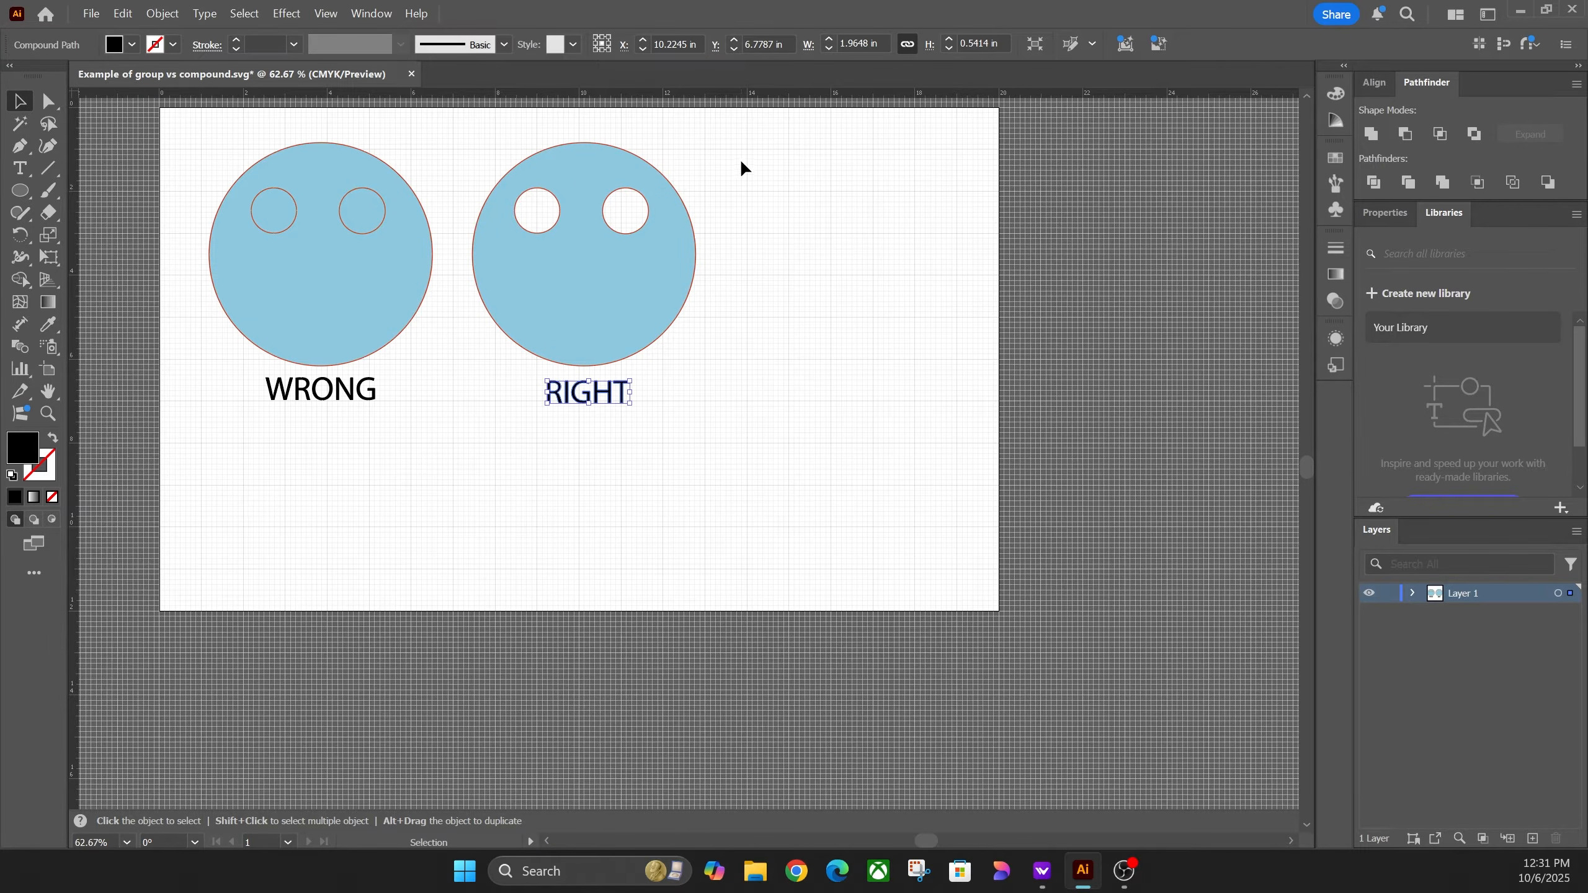
# Step: Delete both smiley faces and their WRONG and RIGHT labels
pyautogui.moveTo(663, 233); pyautogui.dragTo(350, 368)
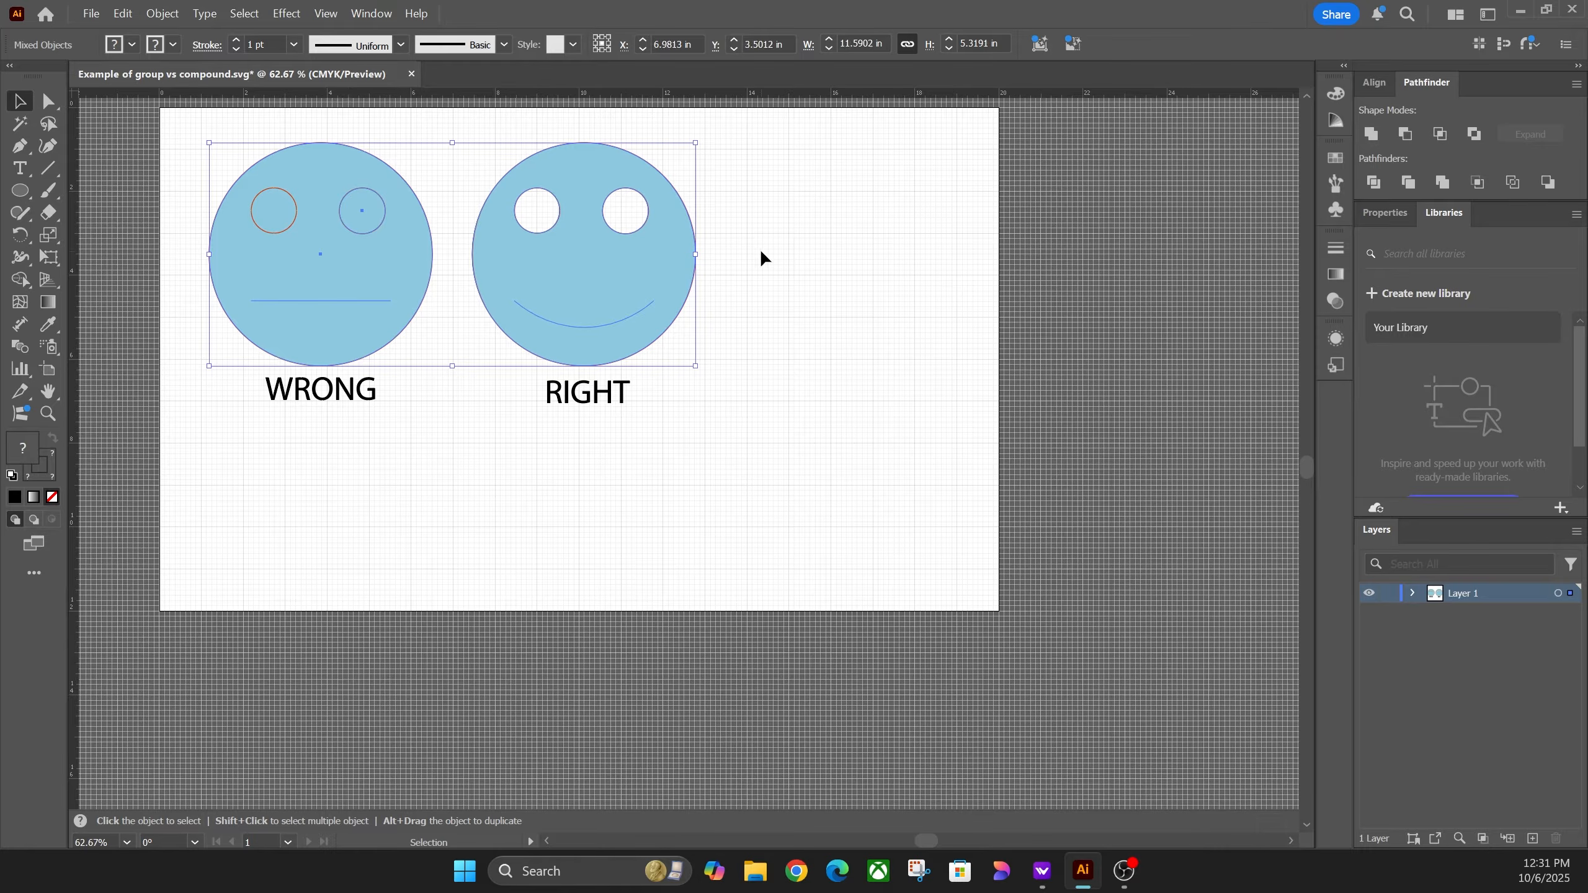
pyautogui.moveTo(760, 144); pyautogui.dragTo(241, 454)
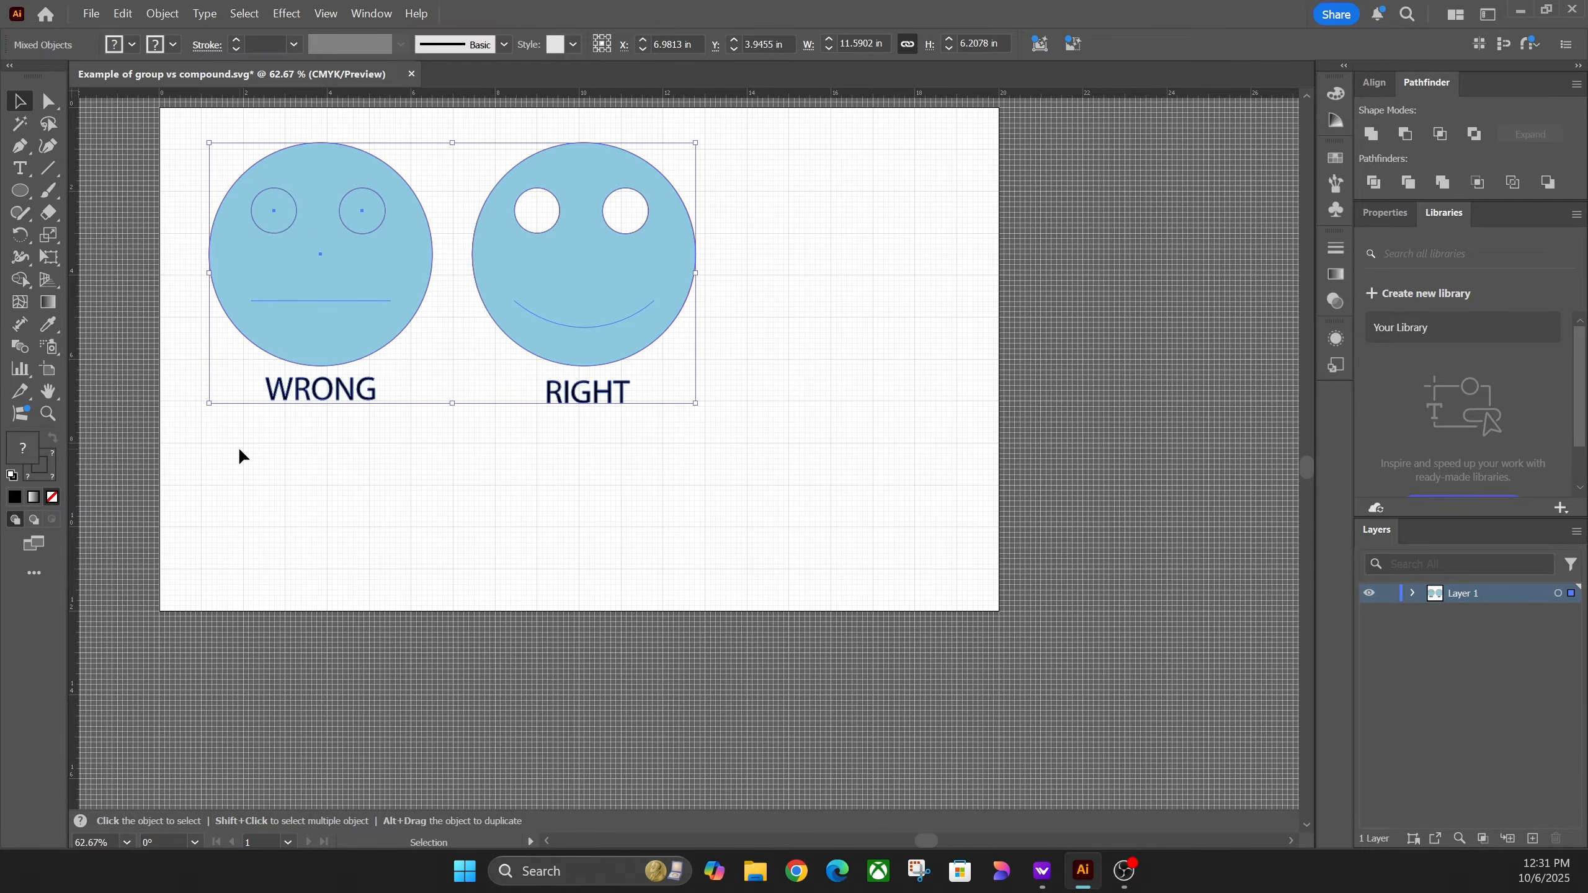
pyautogui.press('Delete')
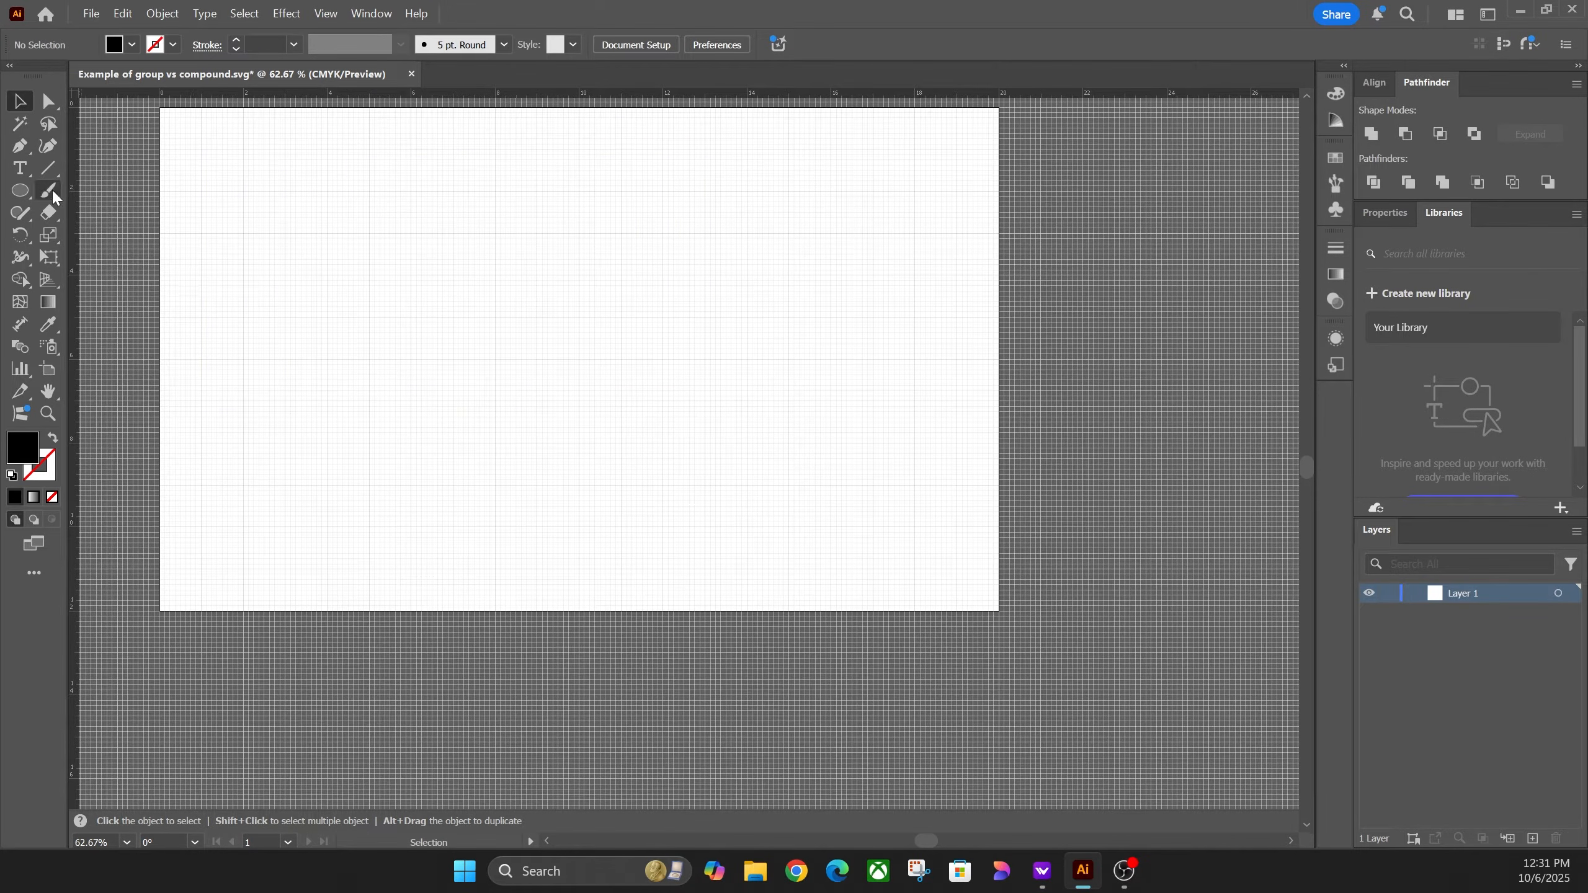
# Step: Draw a large circle at the artboard's upper left with a red stroke and no fill
pyautogui.click(22, 199)
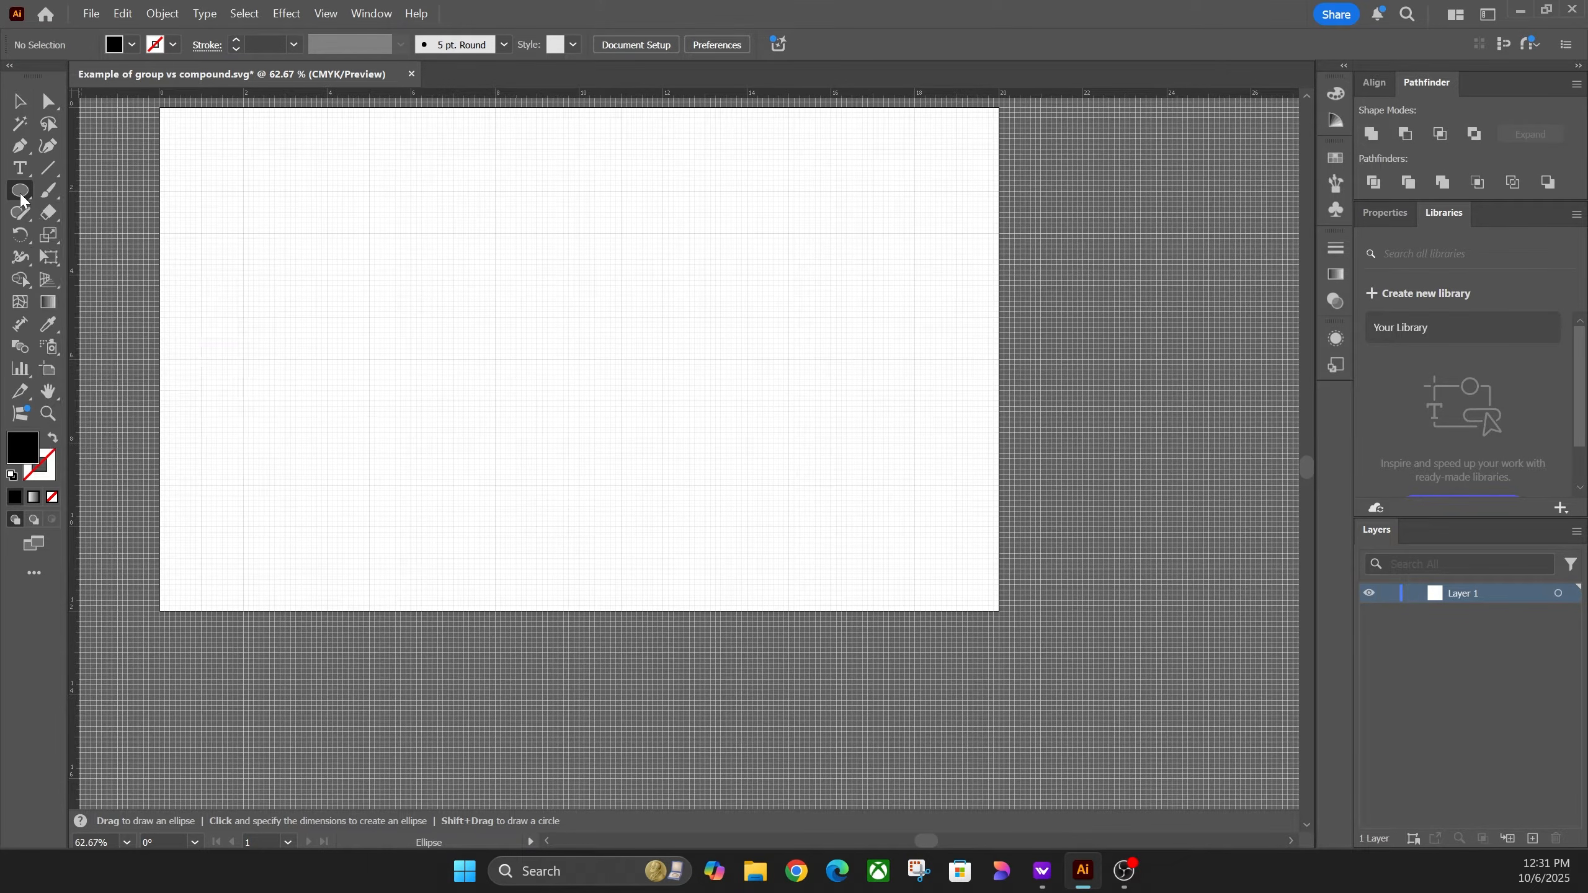
pyautogui.moveTo(227, 165); pyautogui.dragTo(461, 369)
pyautogui.click(173, 45)
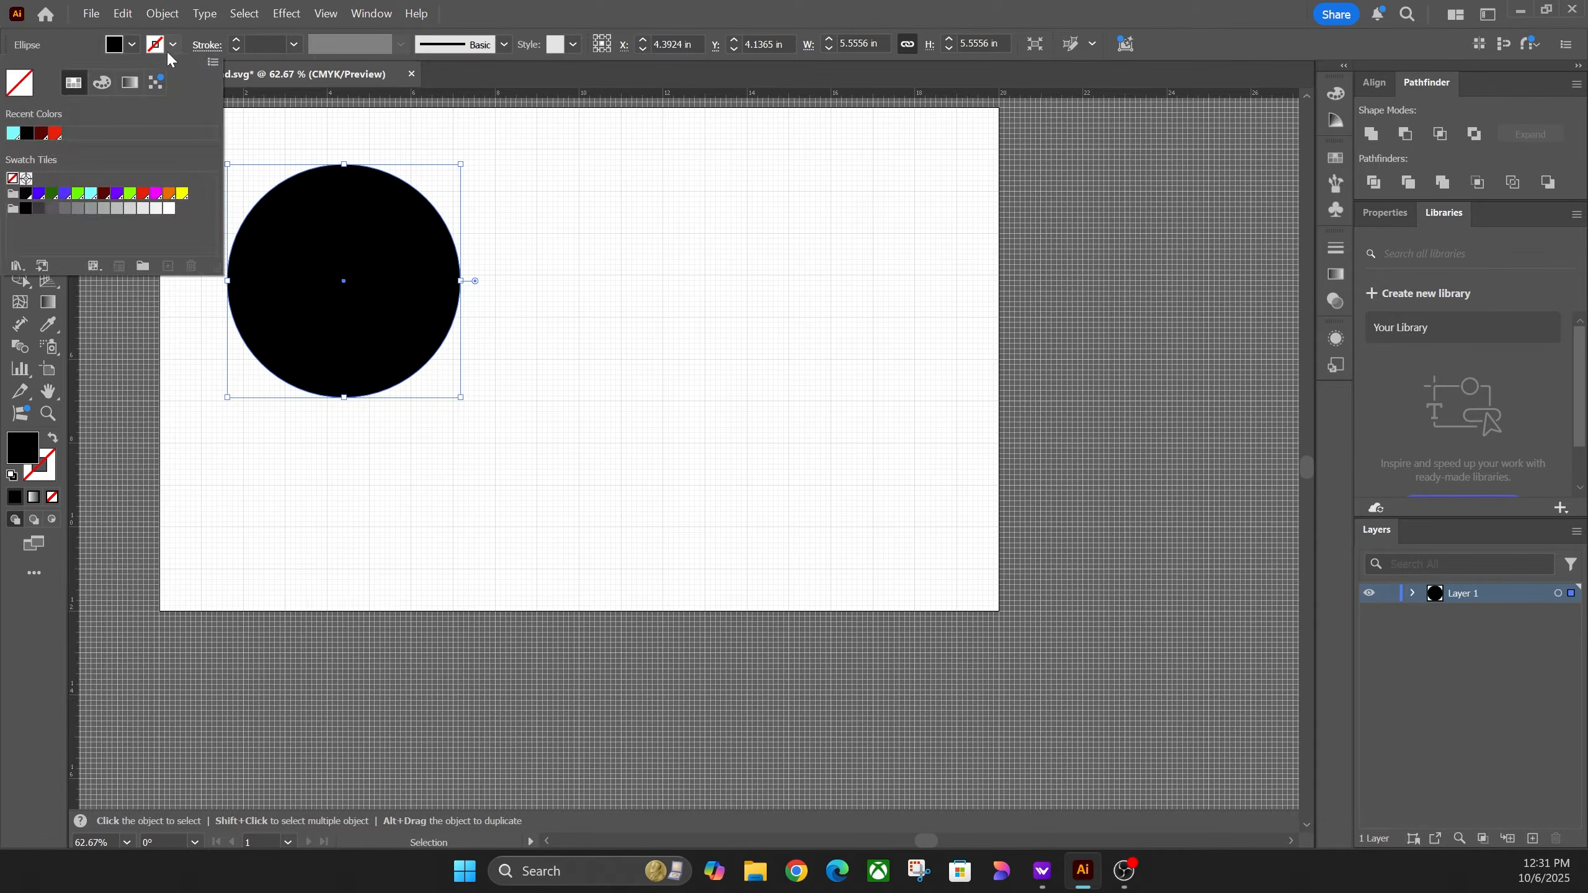
pyautogui.click(53, 134)
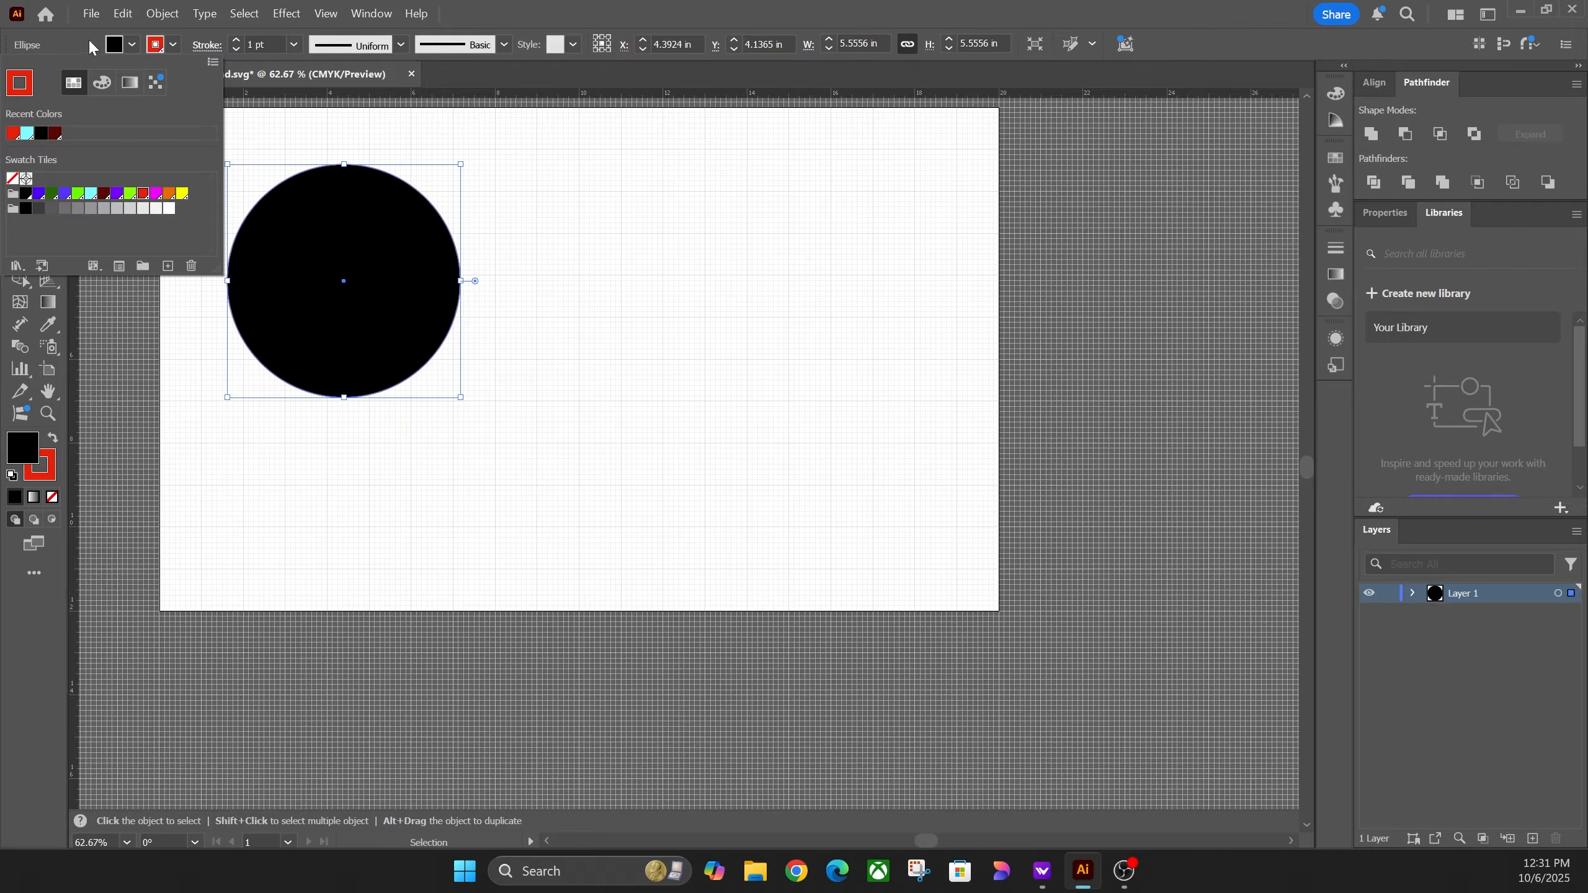
pyautogui.click(131, 44)
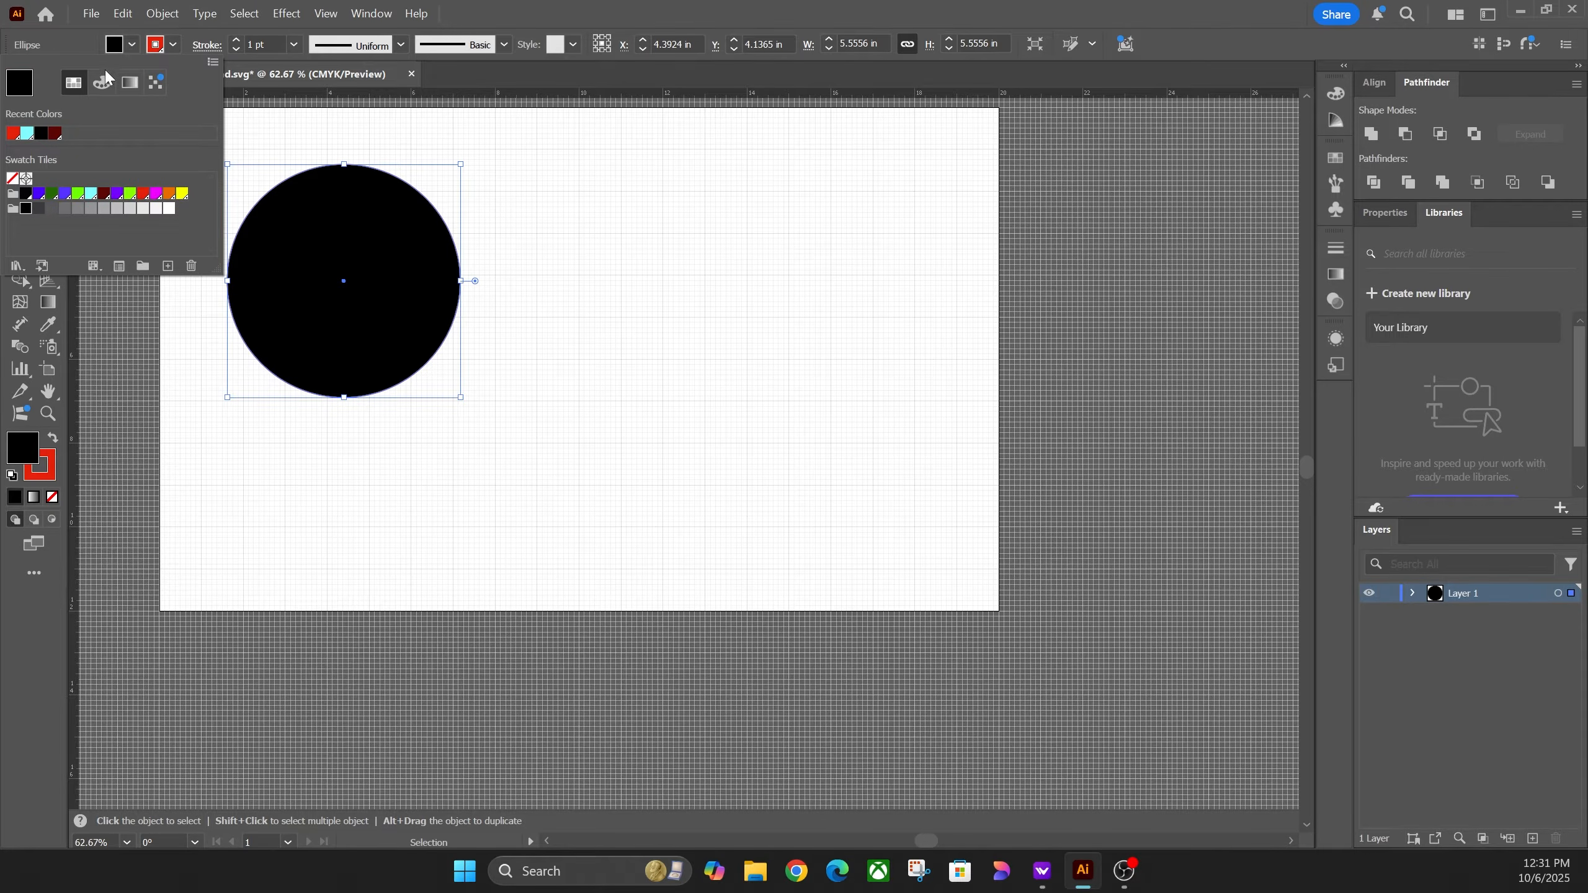
pyautogui.click(12, 179)
# Step: Cancel the Ellipse size dialog without adding a shape, then recheck the circle's red stroke
pyautogui.press('Escape')
pyautogui.press('l')
pyautogui.click(525, 392)
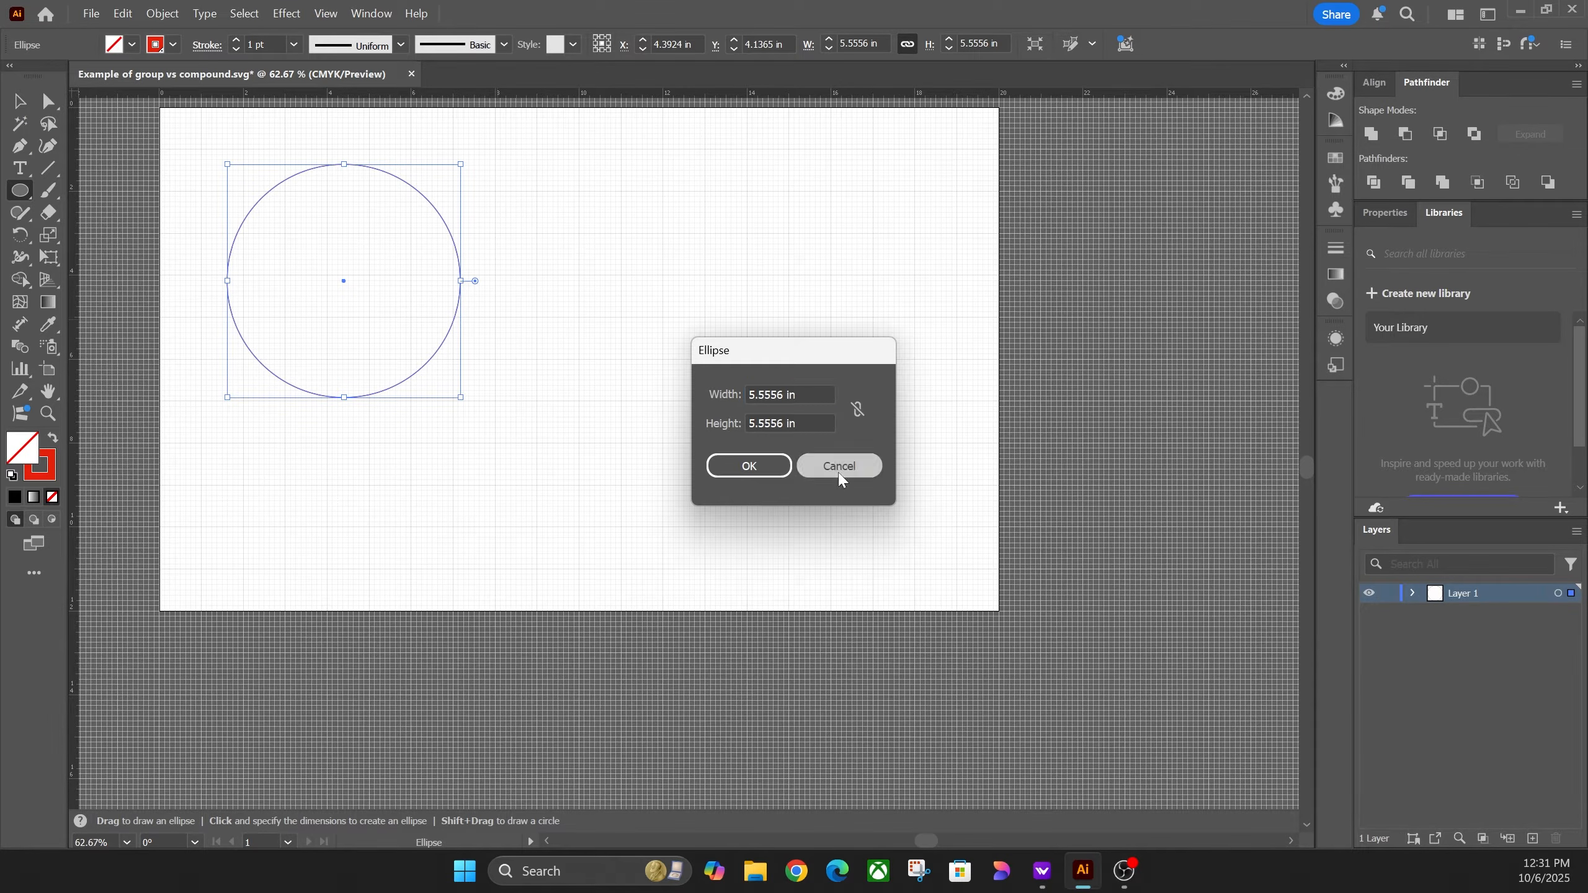
pyautogui.click(839, 473)
pyautogui.click(19, 102)
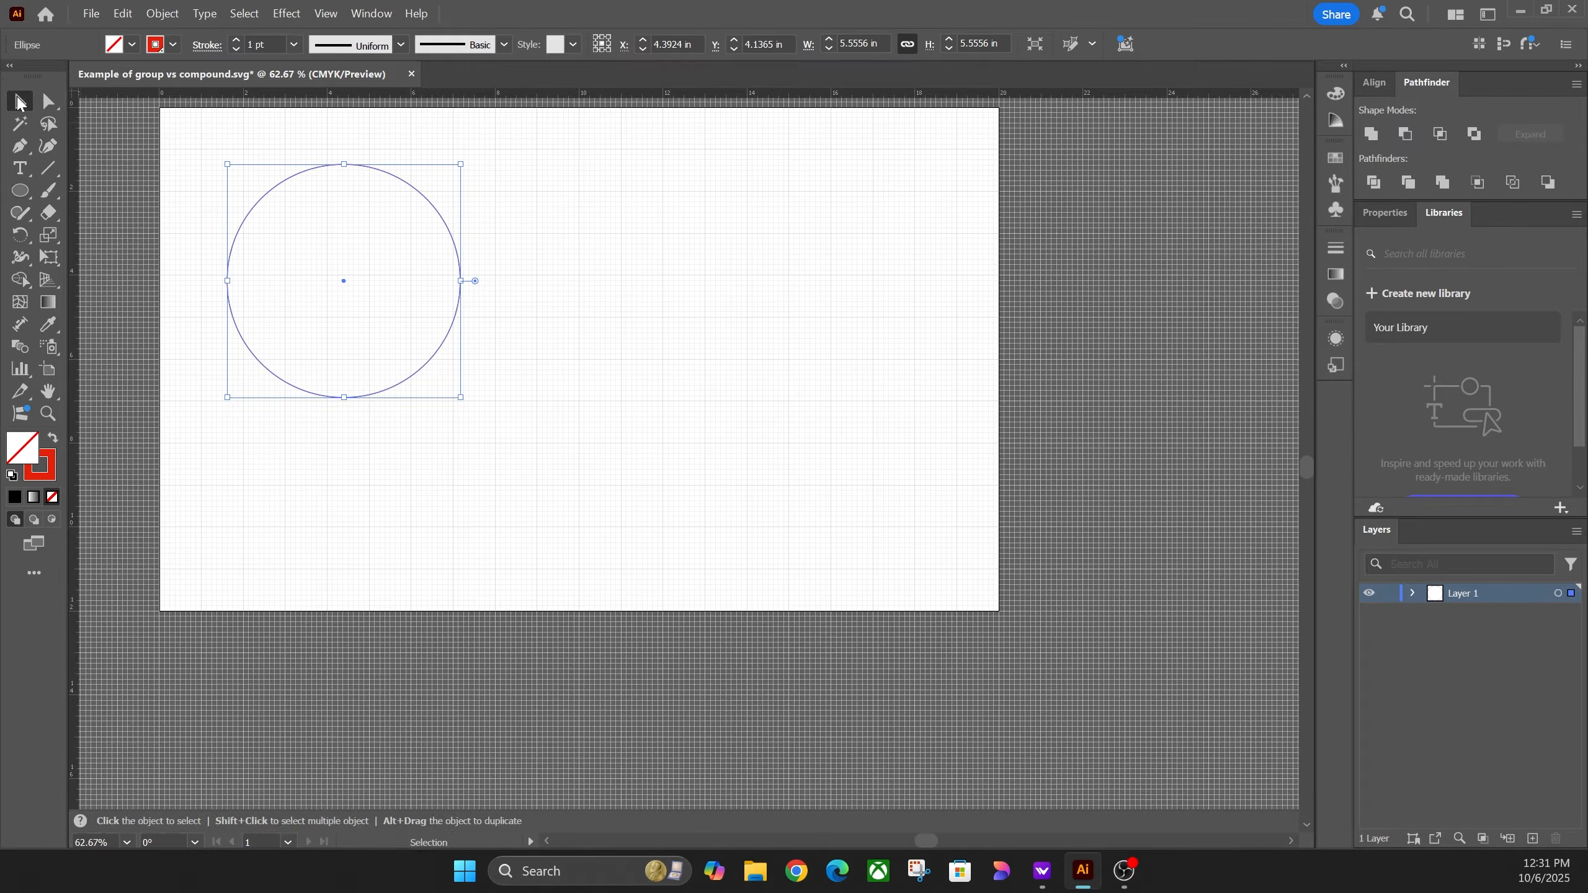
pyautogui.click(415, 322)
pyautogui.click(455, 319)
pyautogui.click(173, 45)
pyautogui.click(431, 216)
pyautogui.click(532, 363)
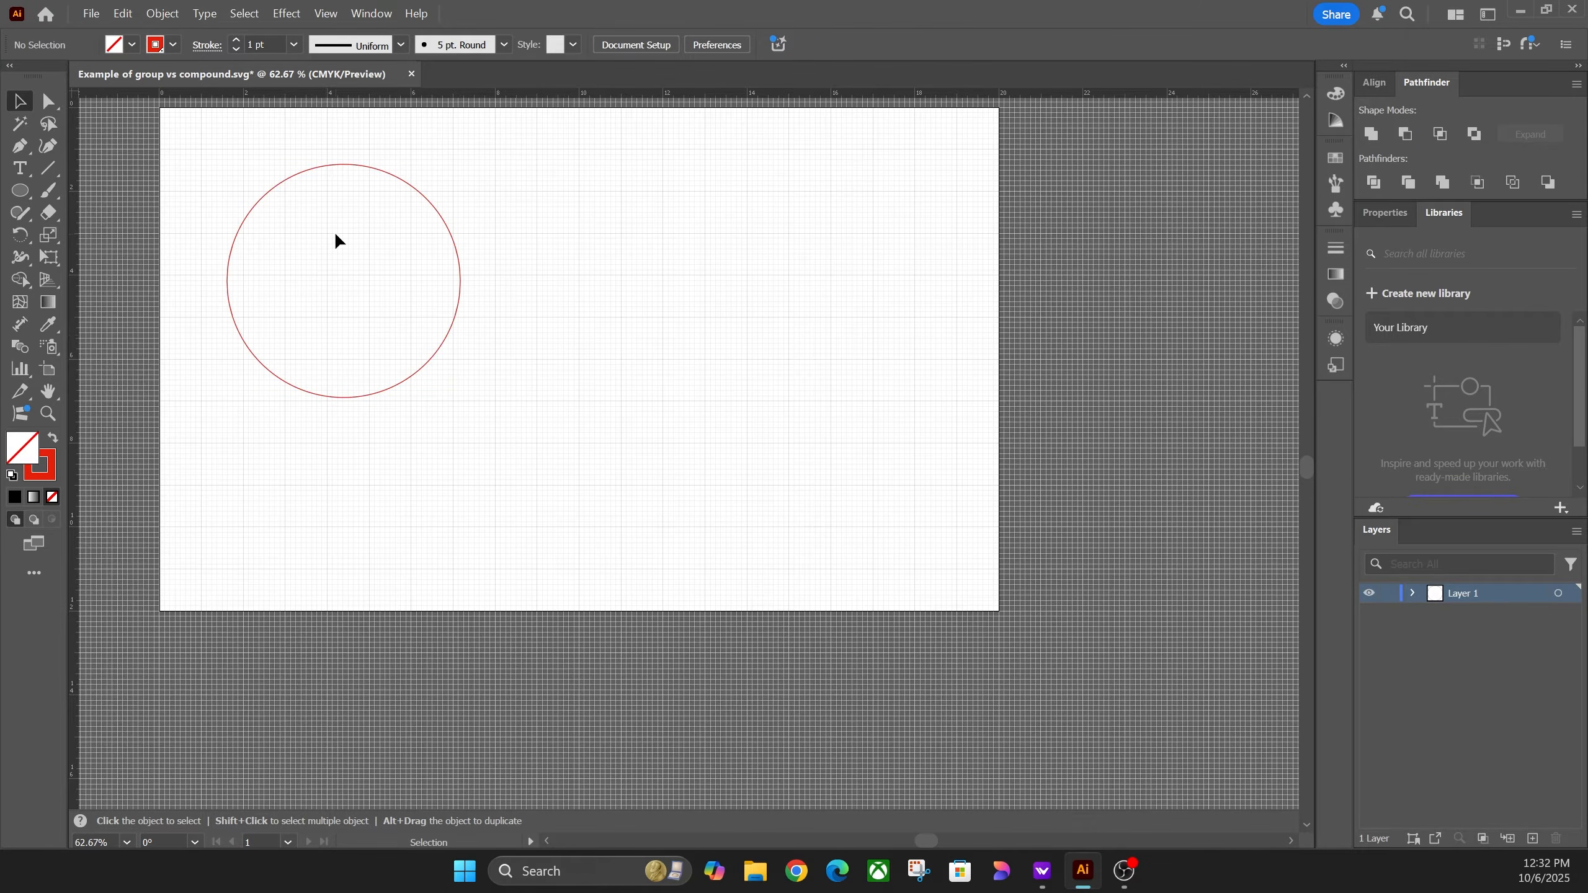
# Step: Draw a small left eye circle and Alt-drag a copy right for the second eye
pyautogui.press('l')
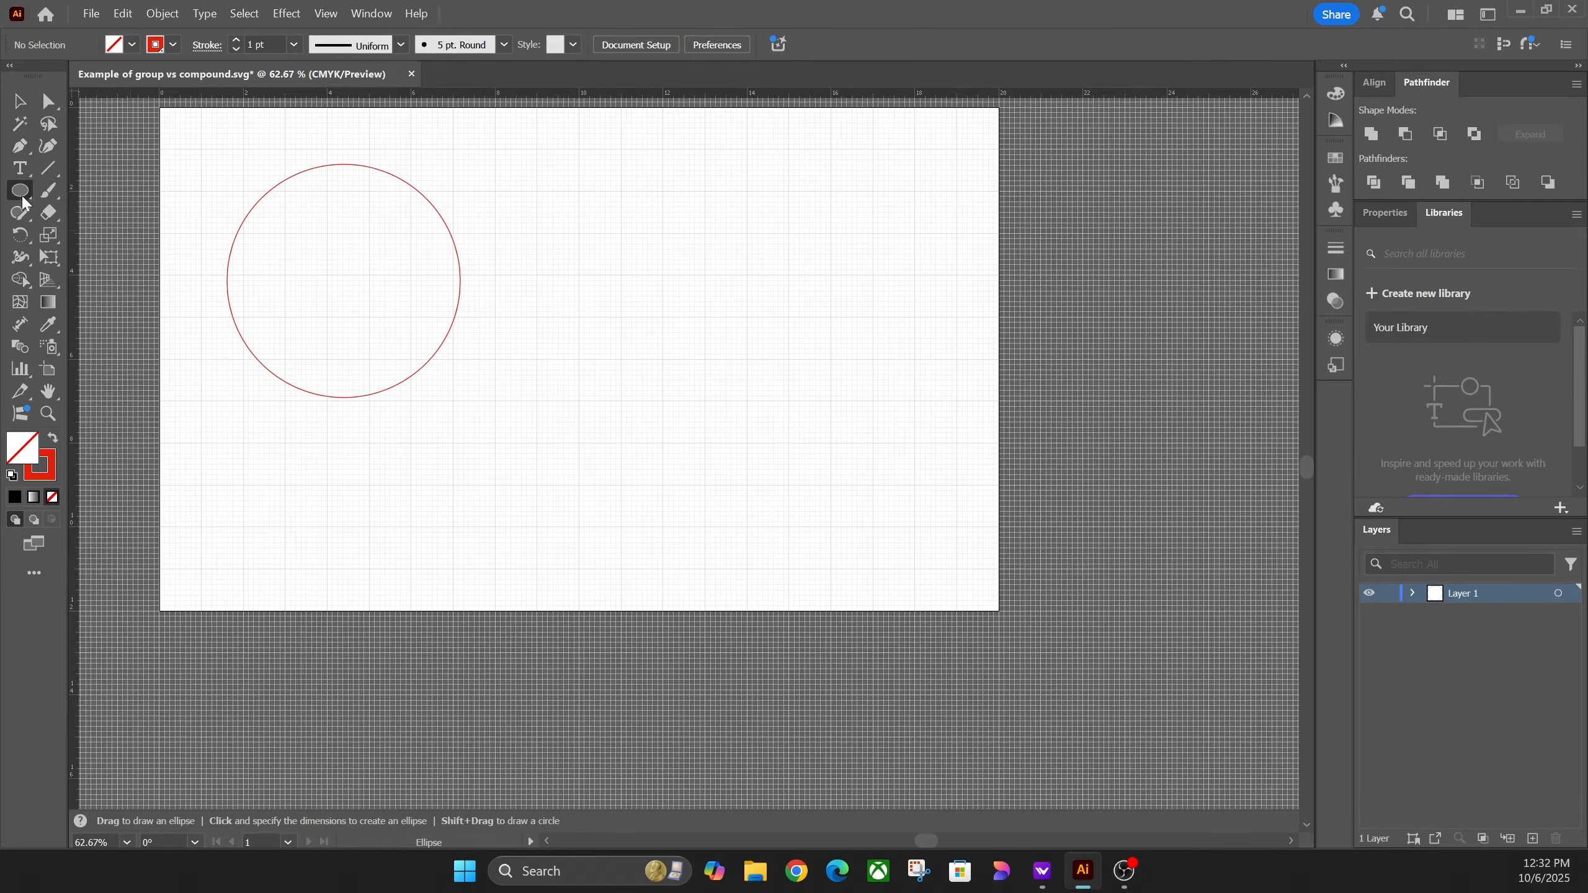
pyautogui.moveTo(273, 214); pyautogui.dragTo(368, 230)
pyautogui.click(20, 100)
pyautogui.moveTo(368, 221); pyautogui.dragTo(368, 220)
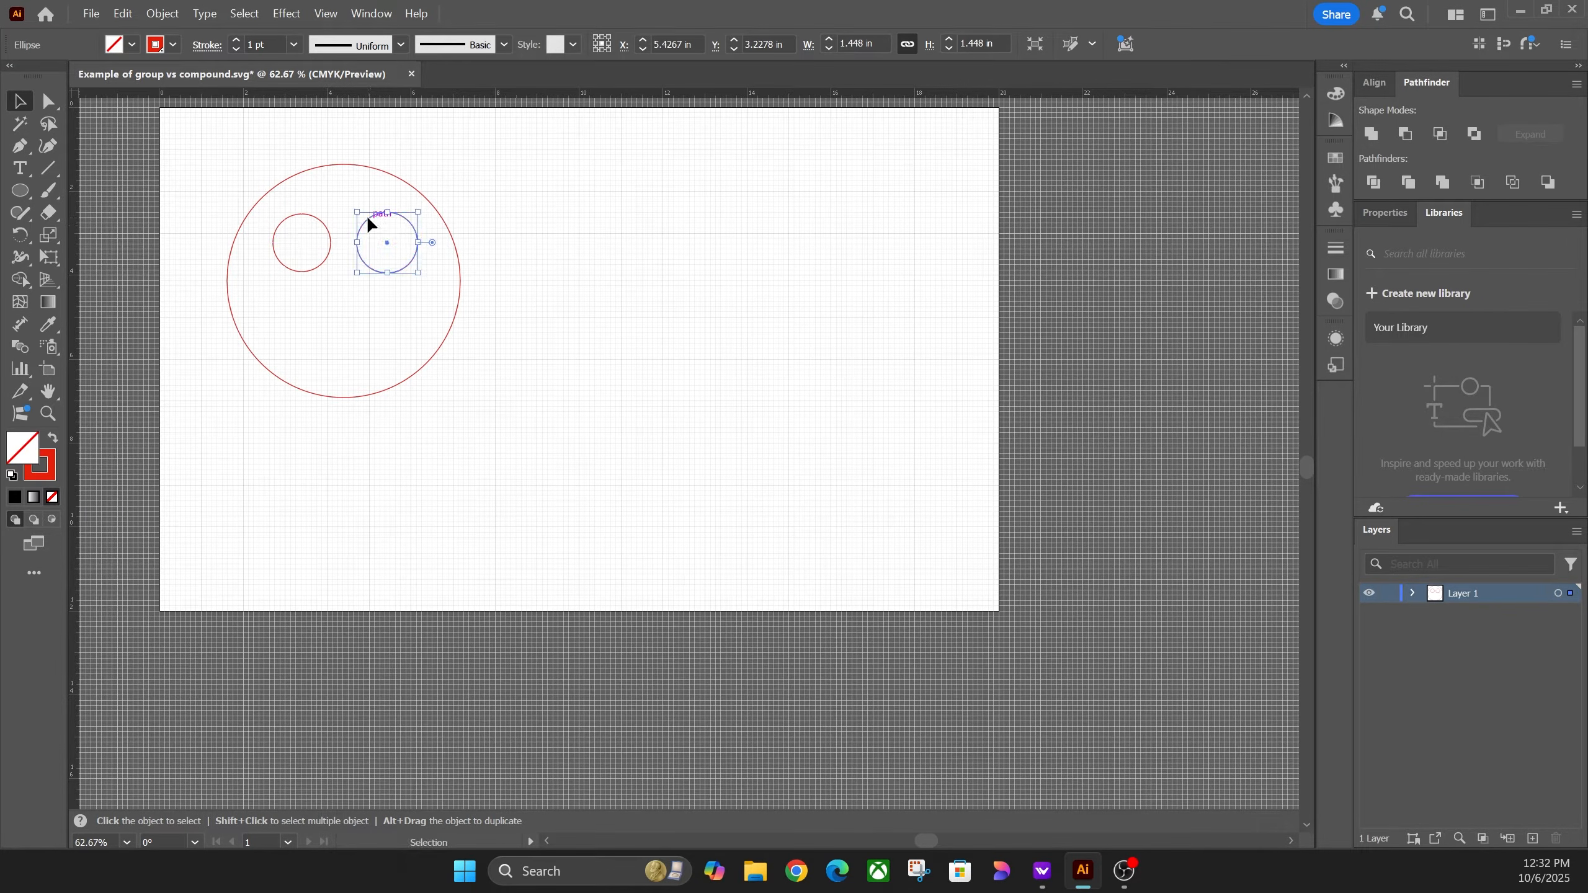
pyautogui.press('Delete')
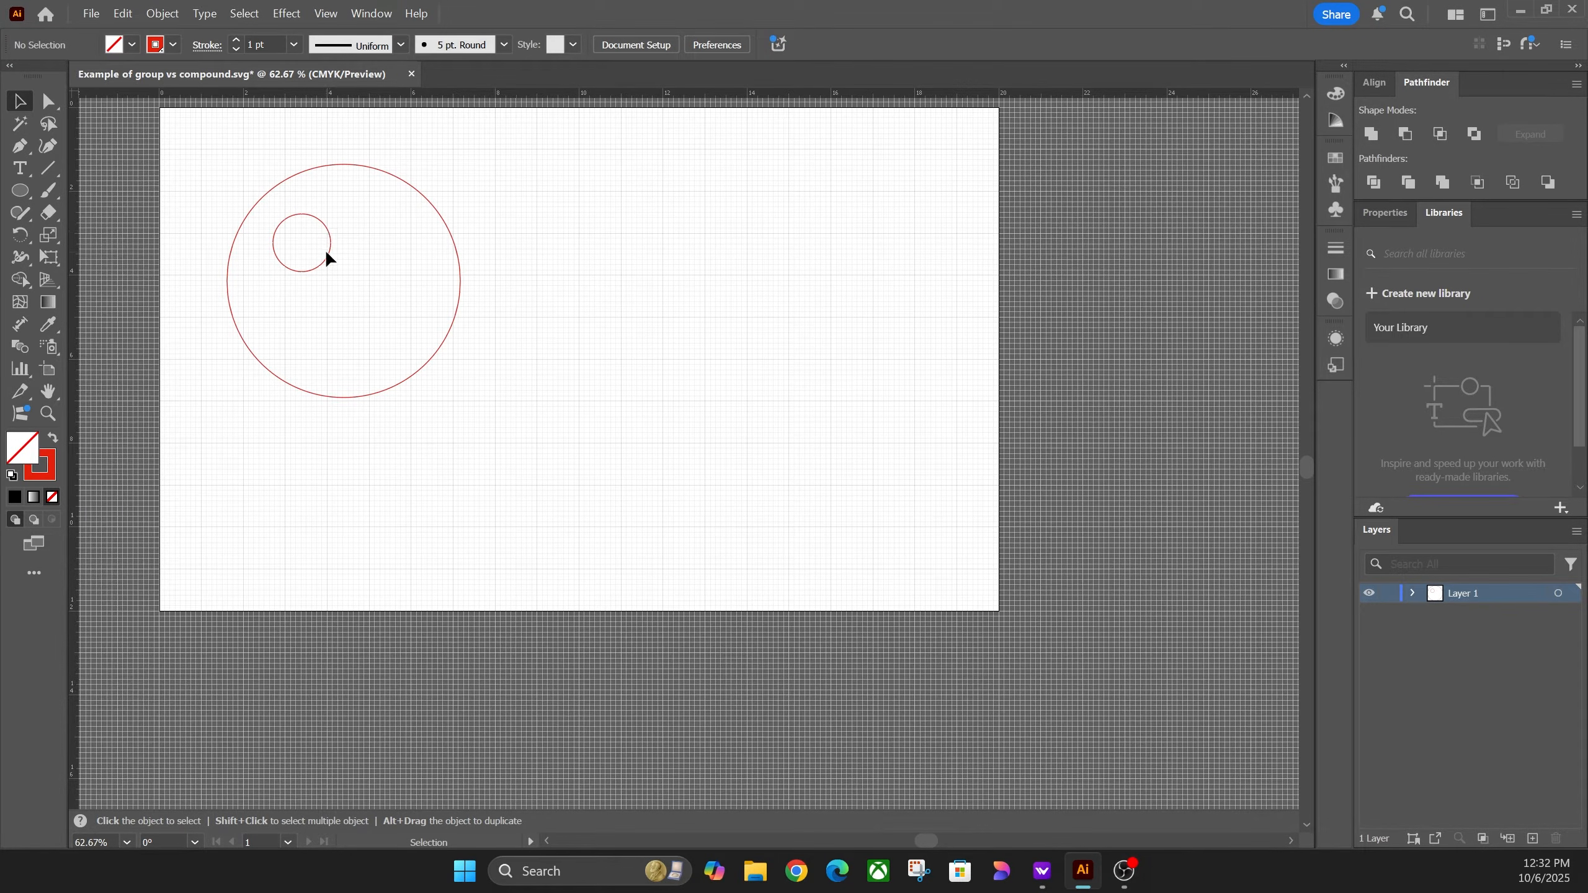
pyautogui.moveTo(328, 258); pyautogui.dragTo(415, 262)
pyautogui.click(386, 315)
# Step: Draw a horizontal mouth line inside the face and give it a cyan stroke
pyautogui.click(21, 194)
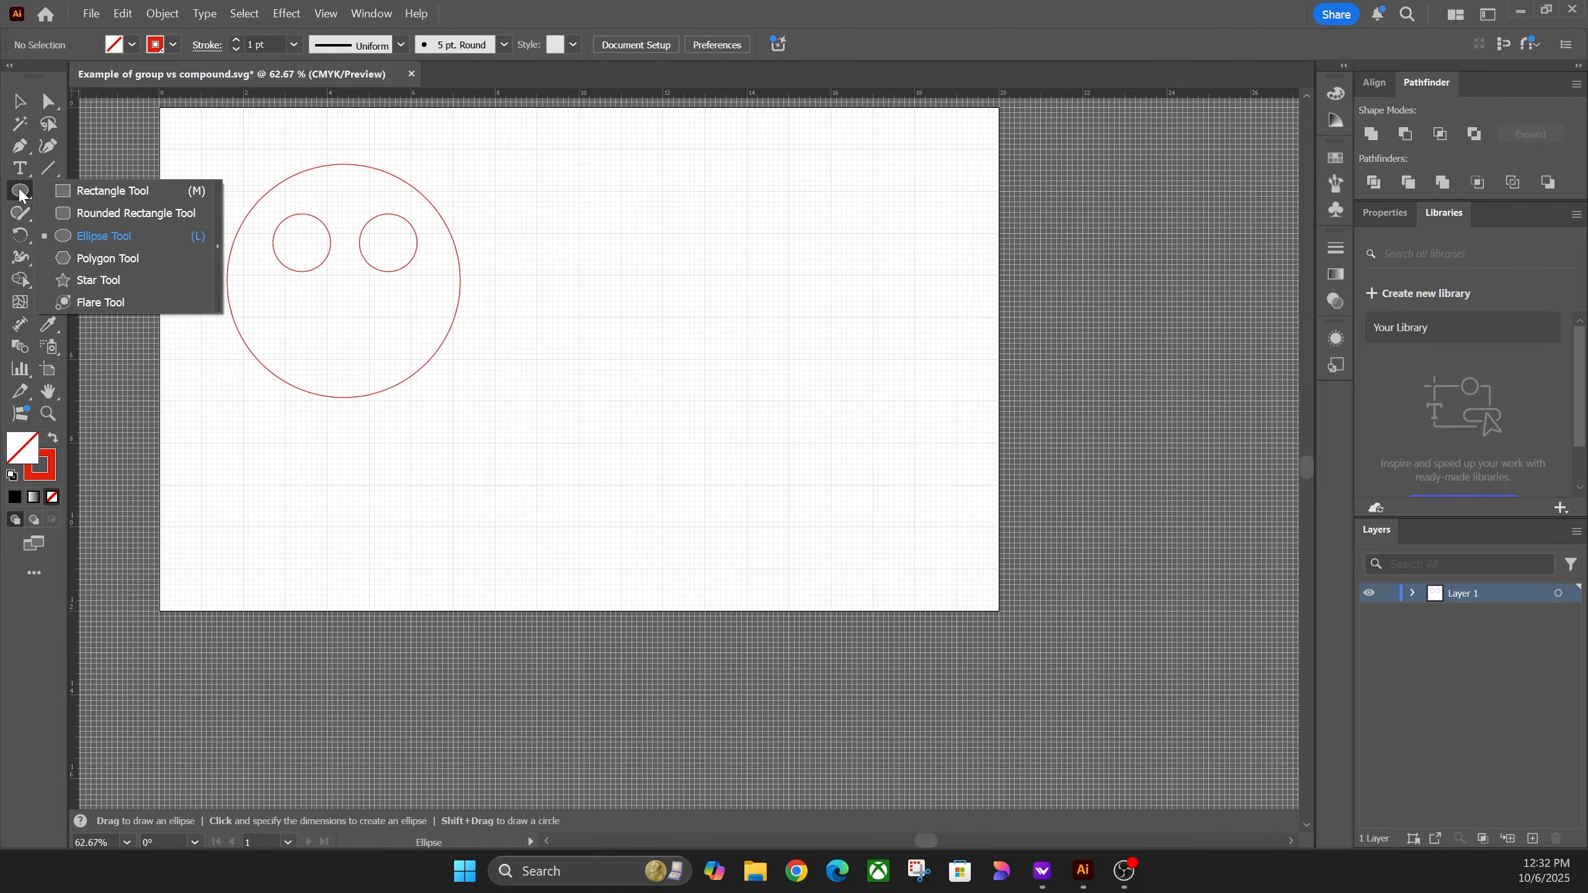
pyautogui.click(49, 175)
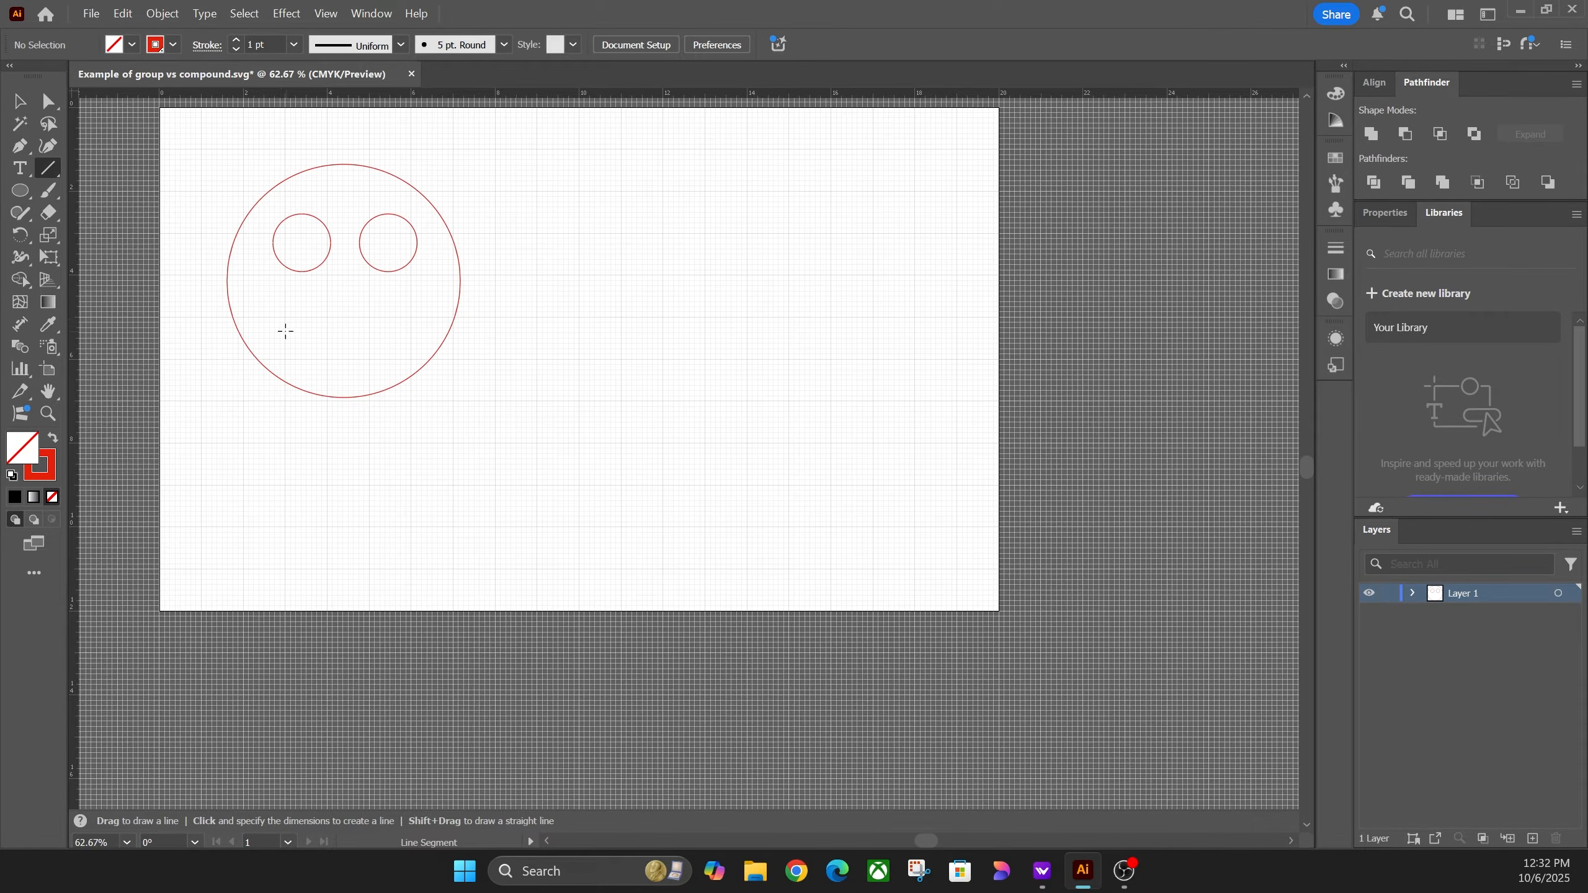
pyautogui.moveTo(280, 327); pyautogui.dragTo(411, 328)
pyautogui.press('v')
pyautogui.click(173, 45)
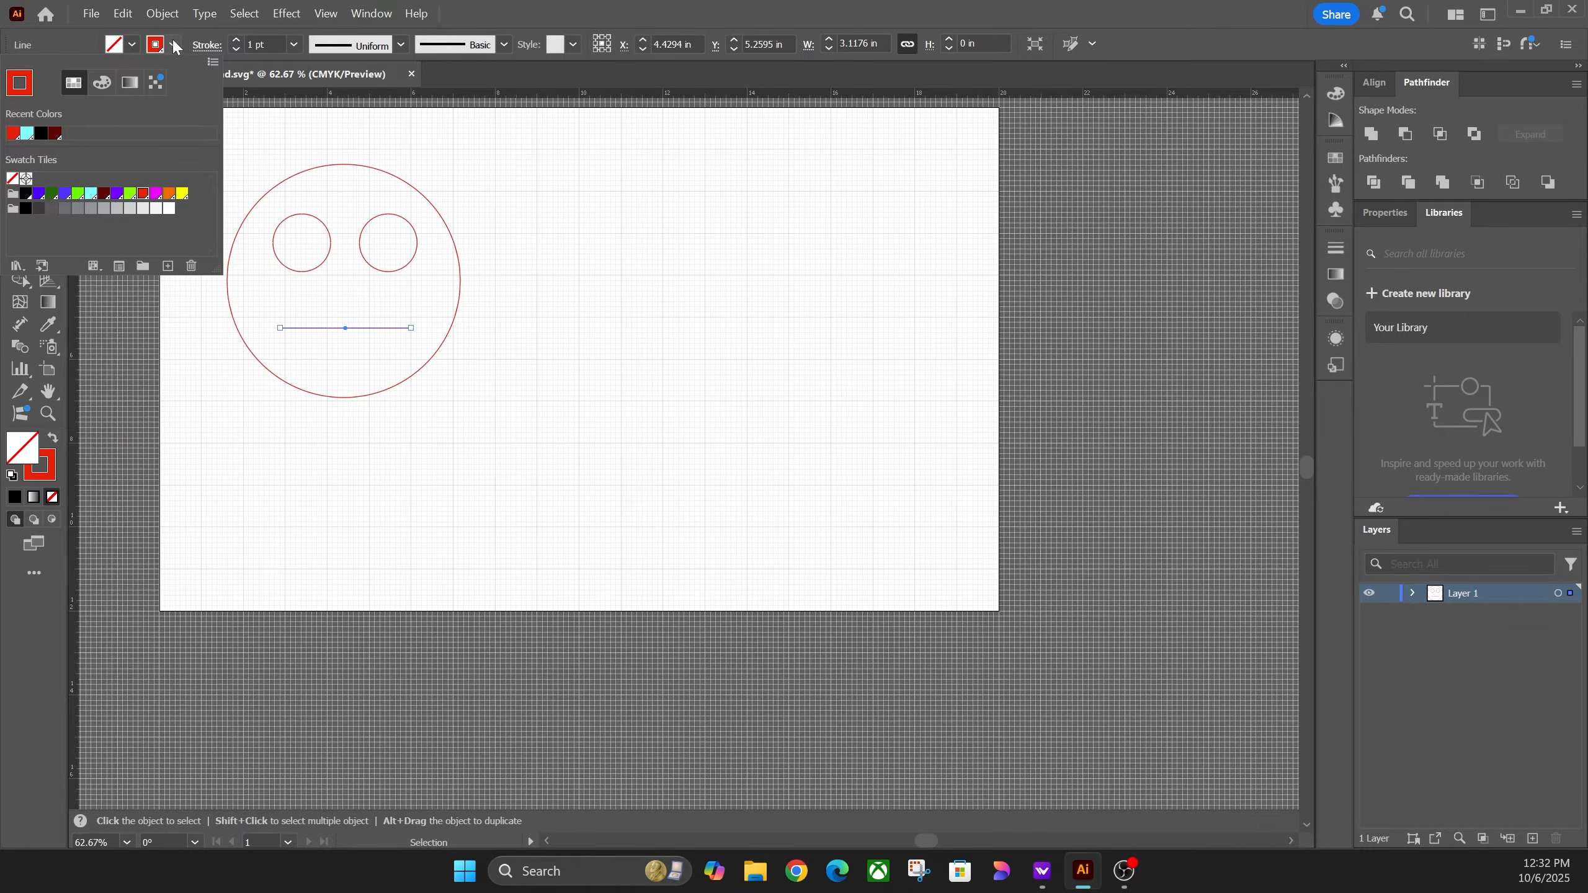
pyautogui.click(97, 198)
pyautogui.press('\\')
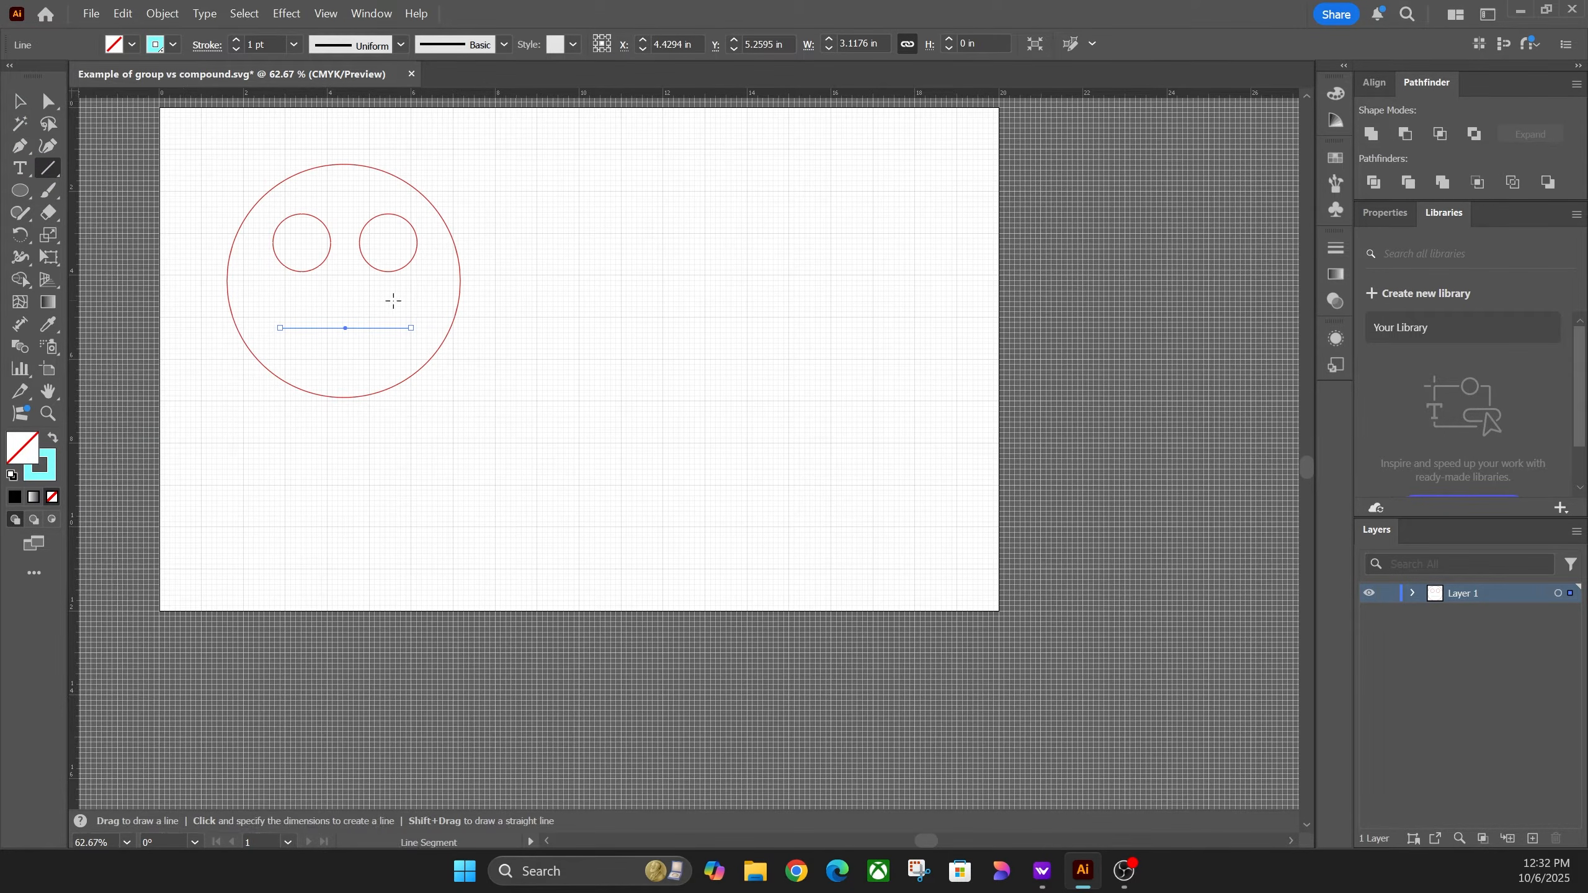
pyautogui.press('v')
pyautogui.click(475, 208)
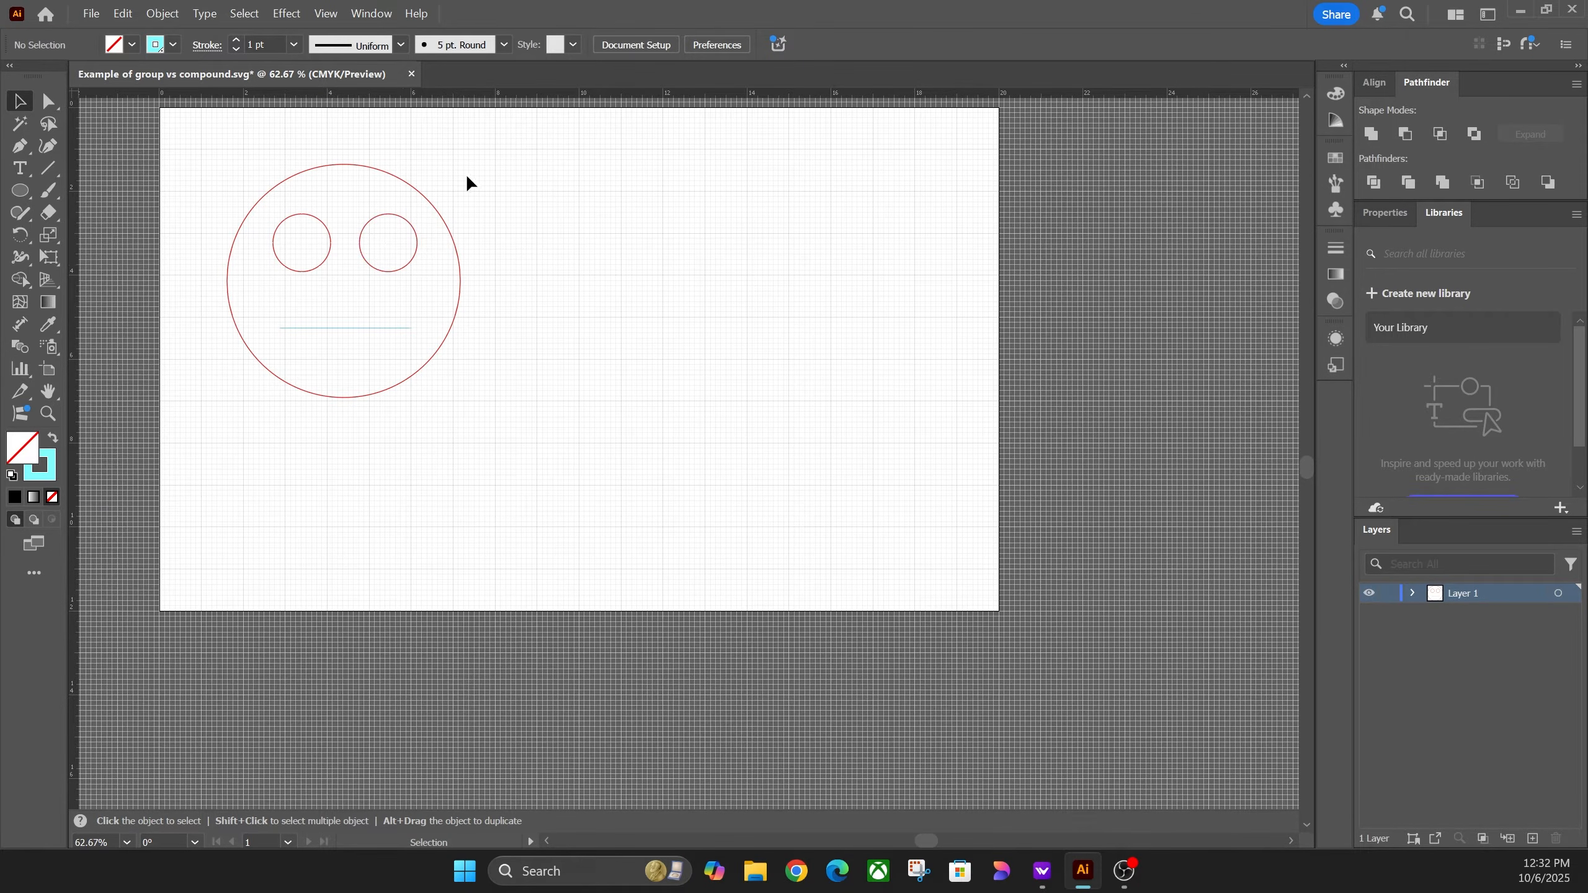
# Step: Group the outer circle, both eyes and mouth line, then nudge the group up-left
pyautogui.click(269, 372)
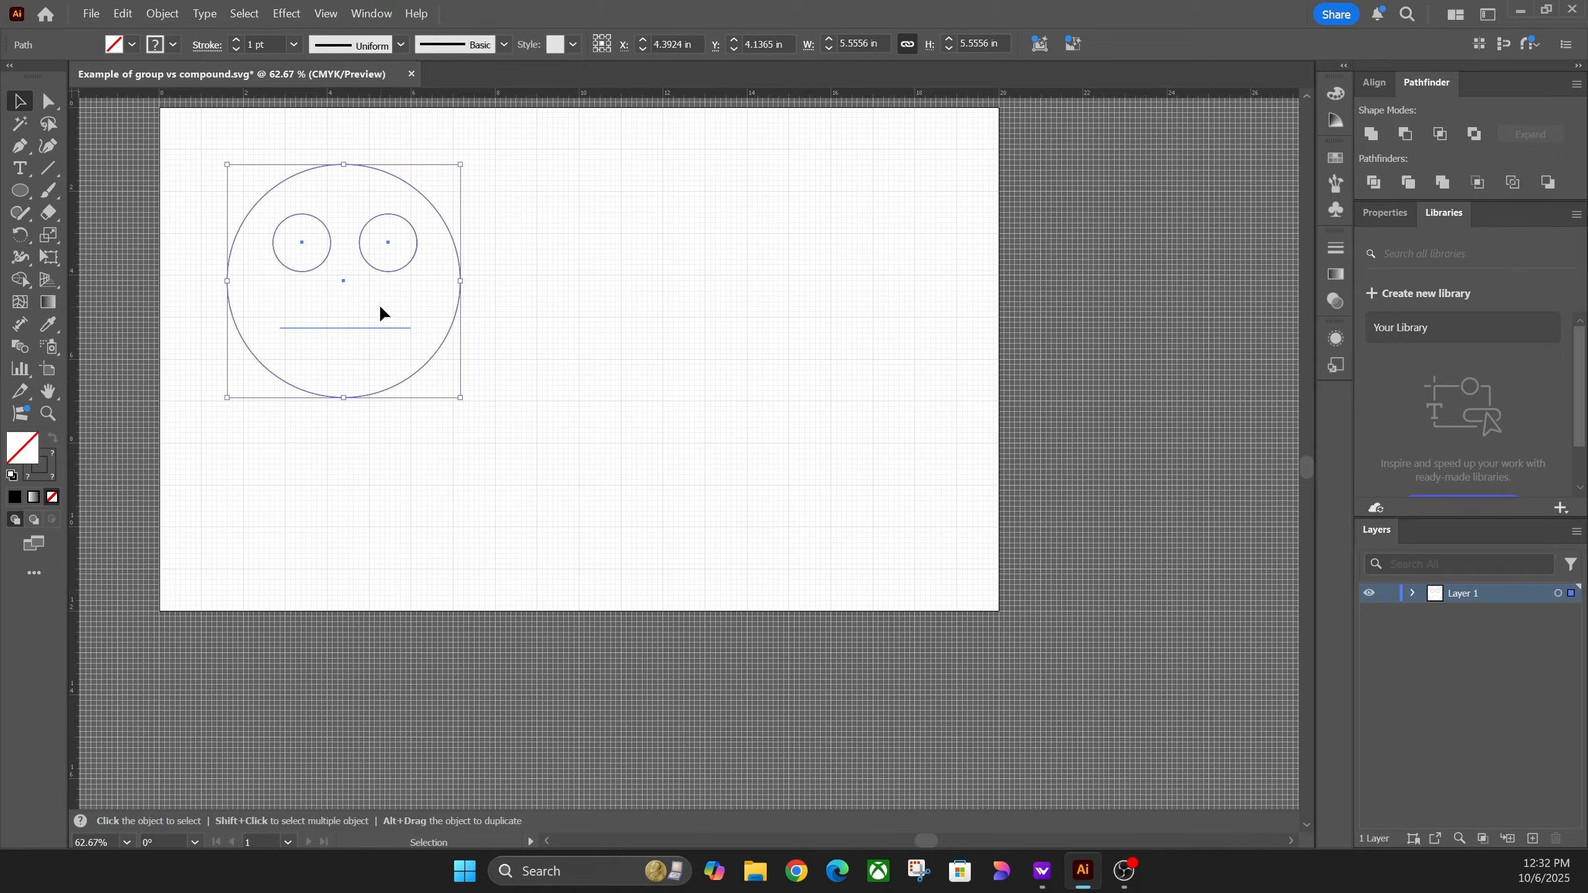
pyautogui.rightClick(375, 276)
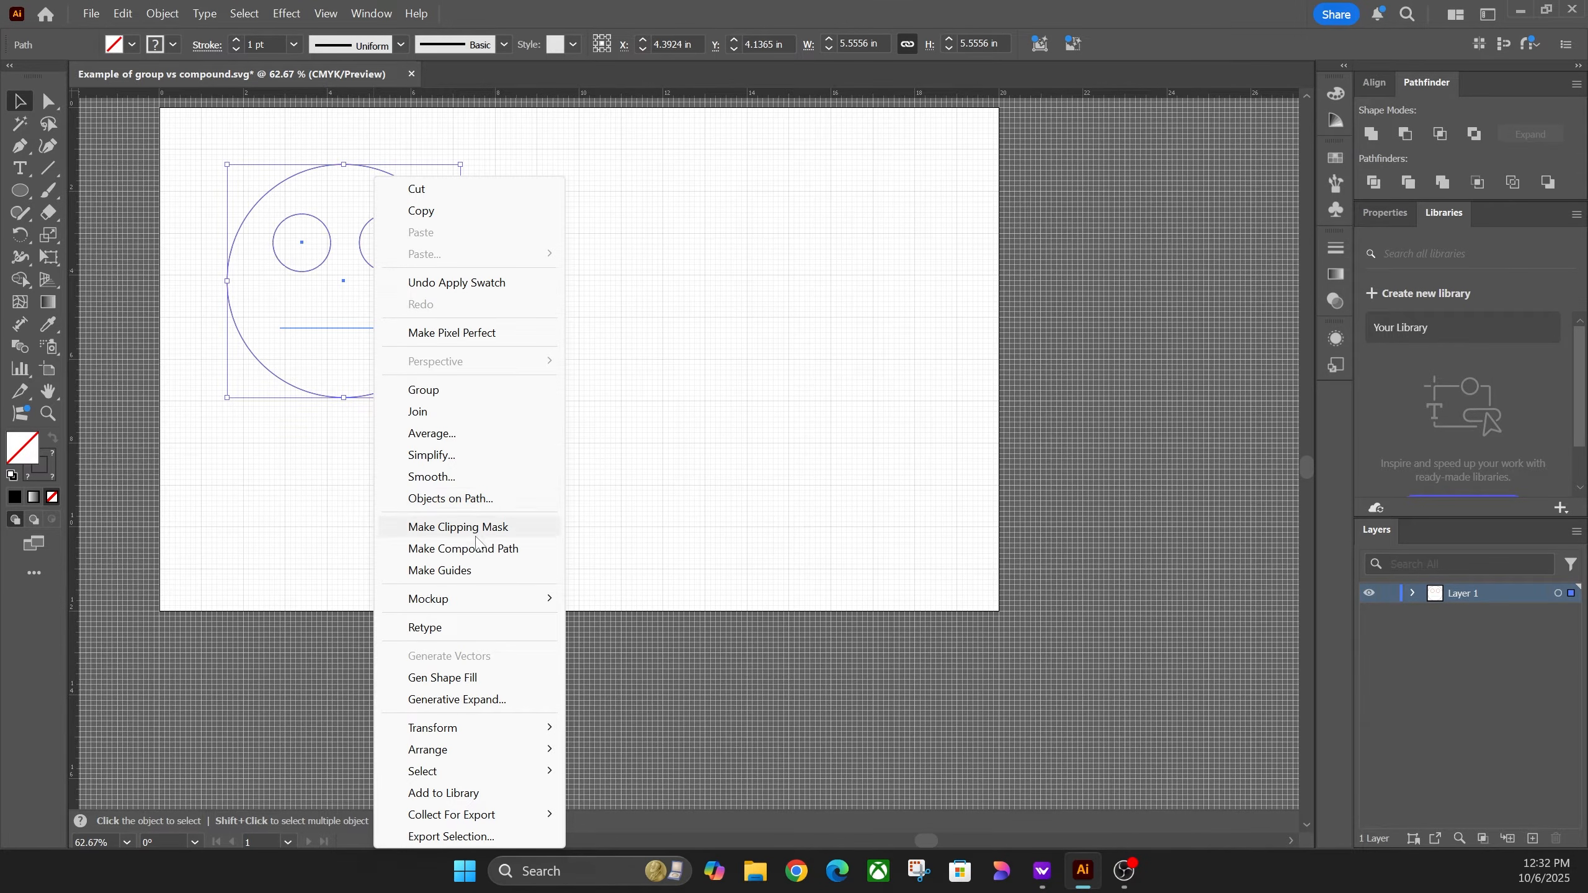
pyautogui.moveTo(490, 612)
pyautogui.click(430, 387)
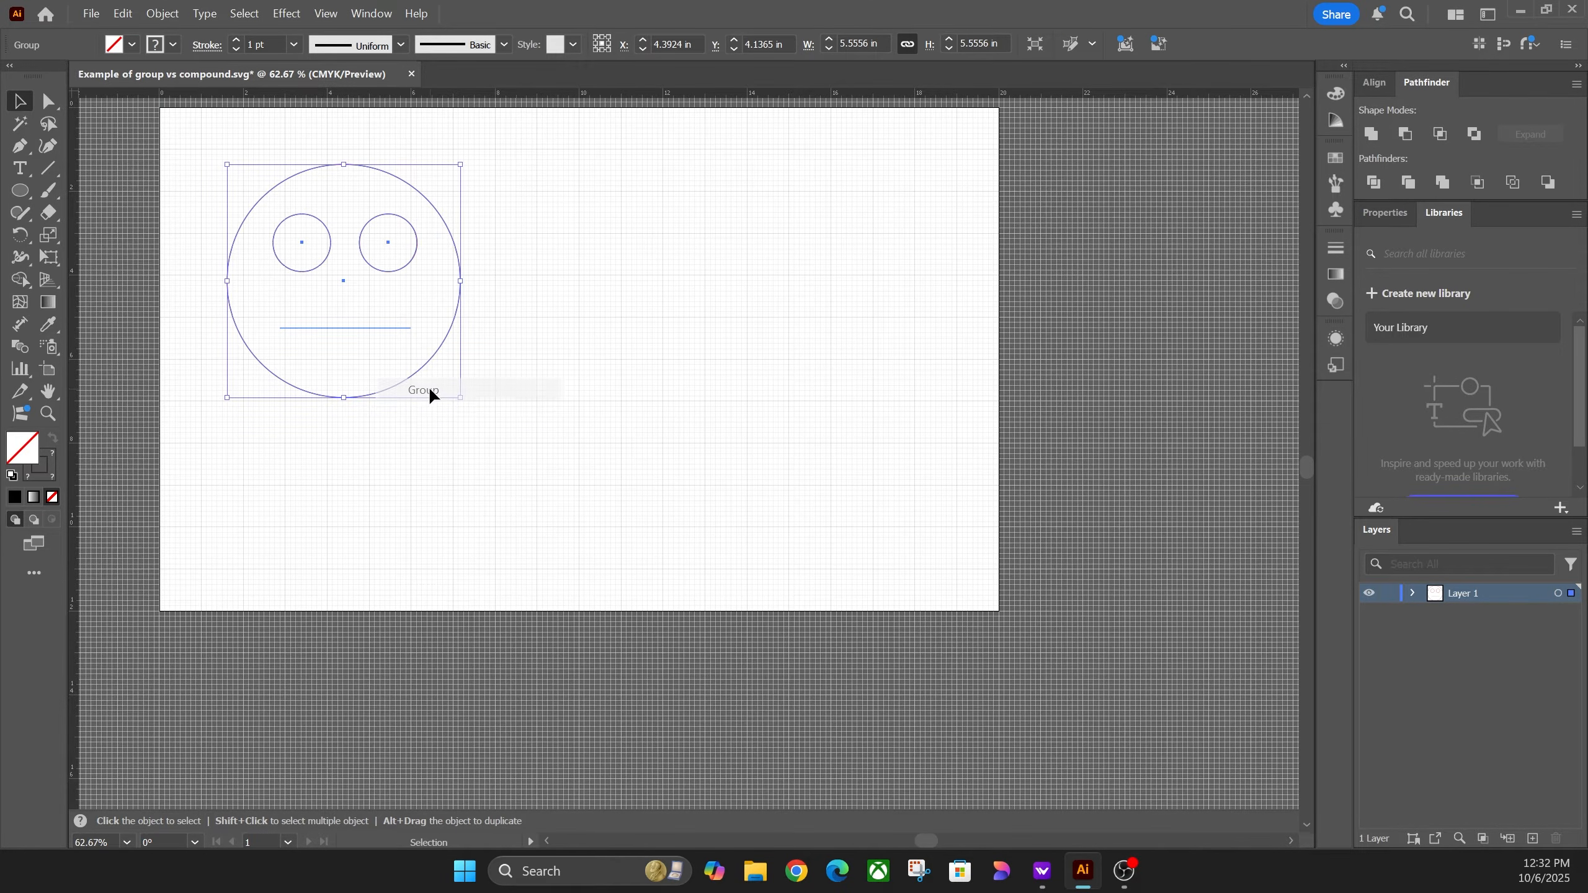
pyautogui.click(485, 378)
pyautogui.moveTo(444, 343); pyautogui.dragTo(423, 316)
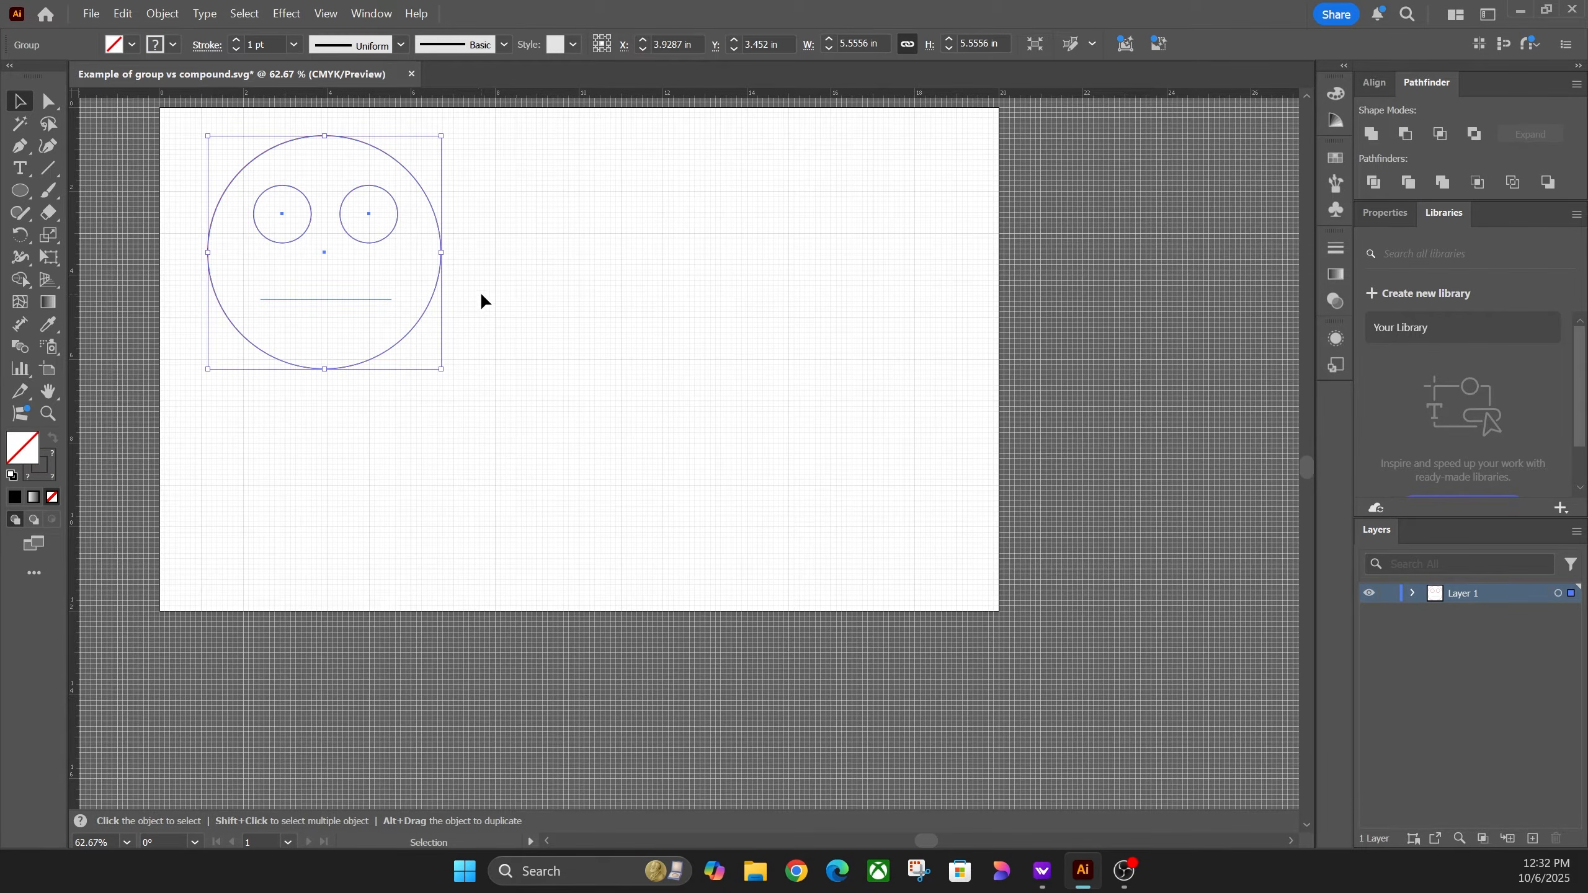
pyautogui.click(480, 298)
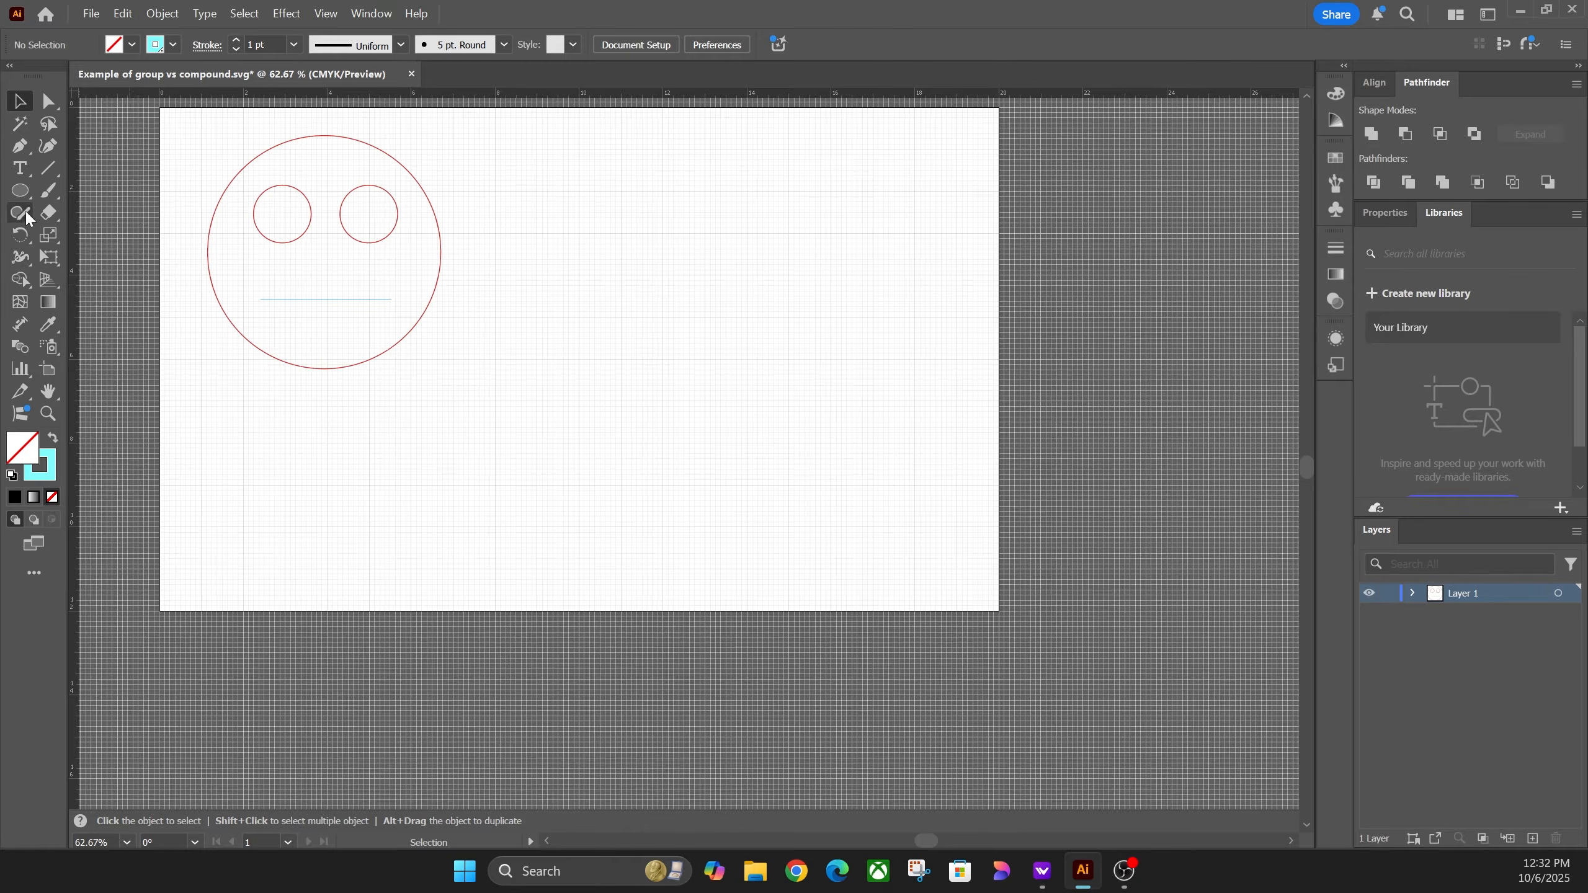
# Step: Type a WRONG label below the face and enlarge it to about 70.8 pt
pyautogui.click(20, 167)
pyautogui.click(268, 398)
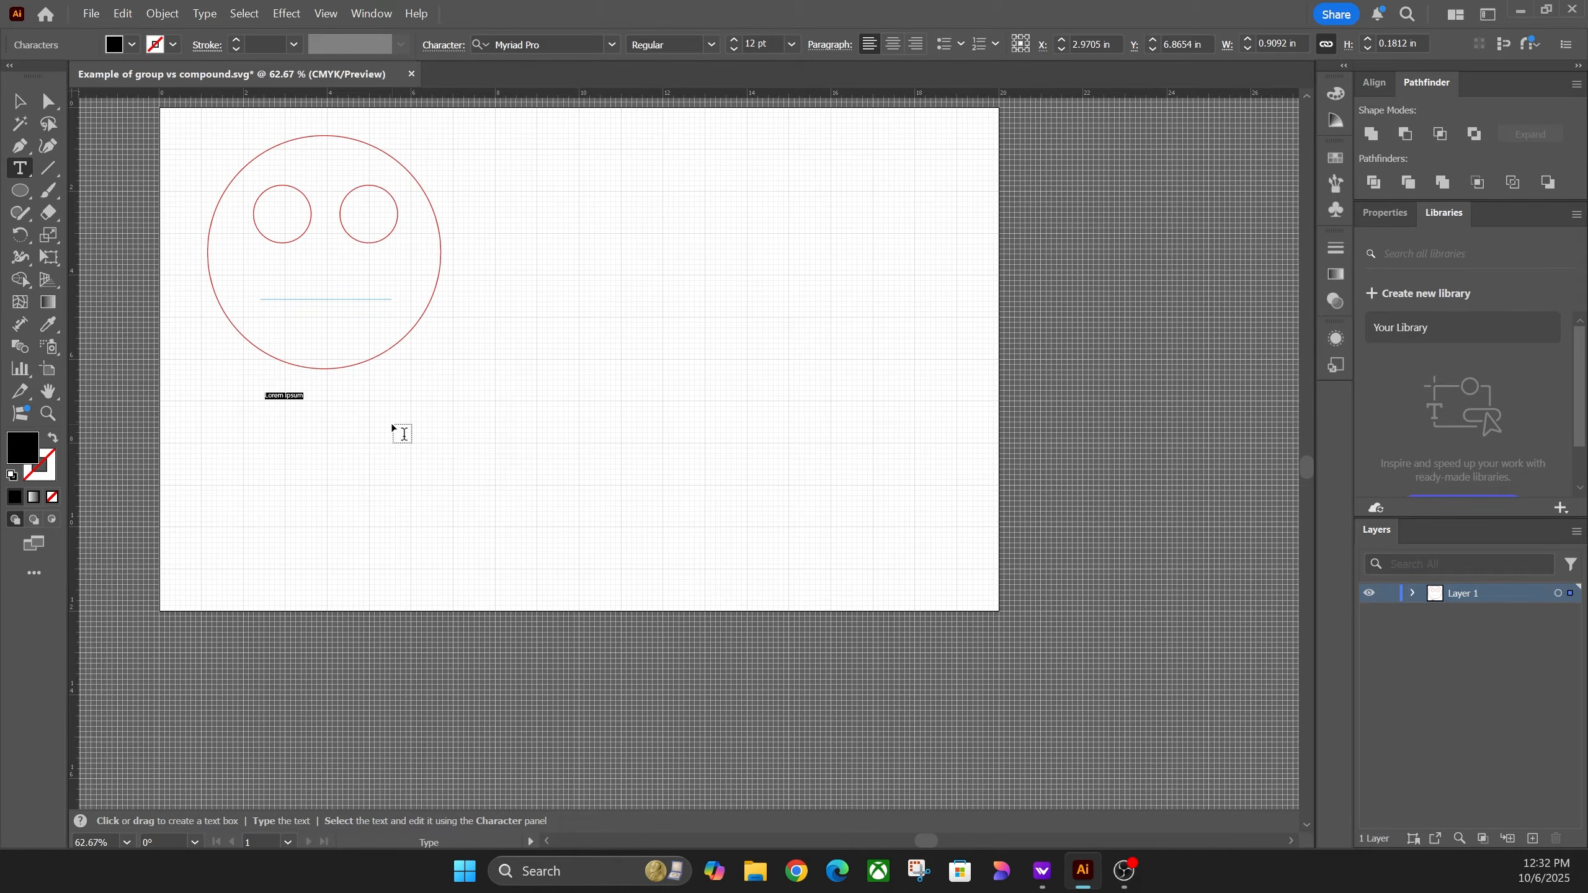
pyautogui.write('WRONG')
pyautogui.press('Escape')
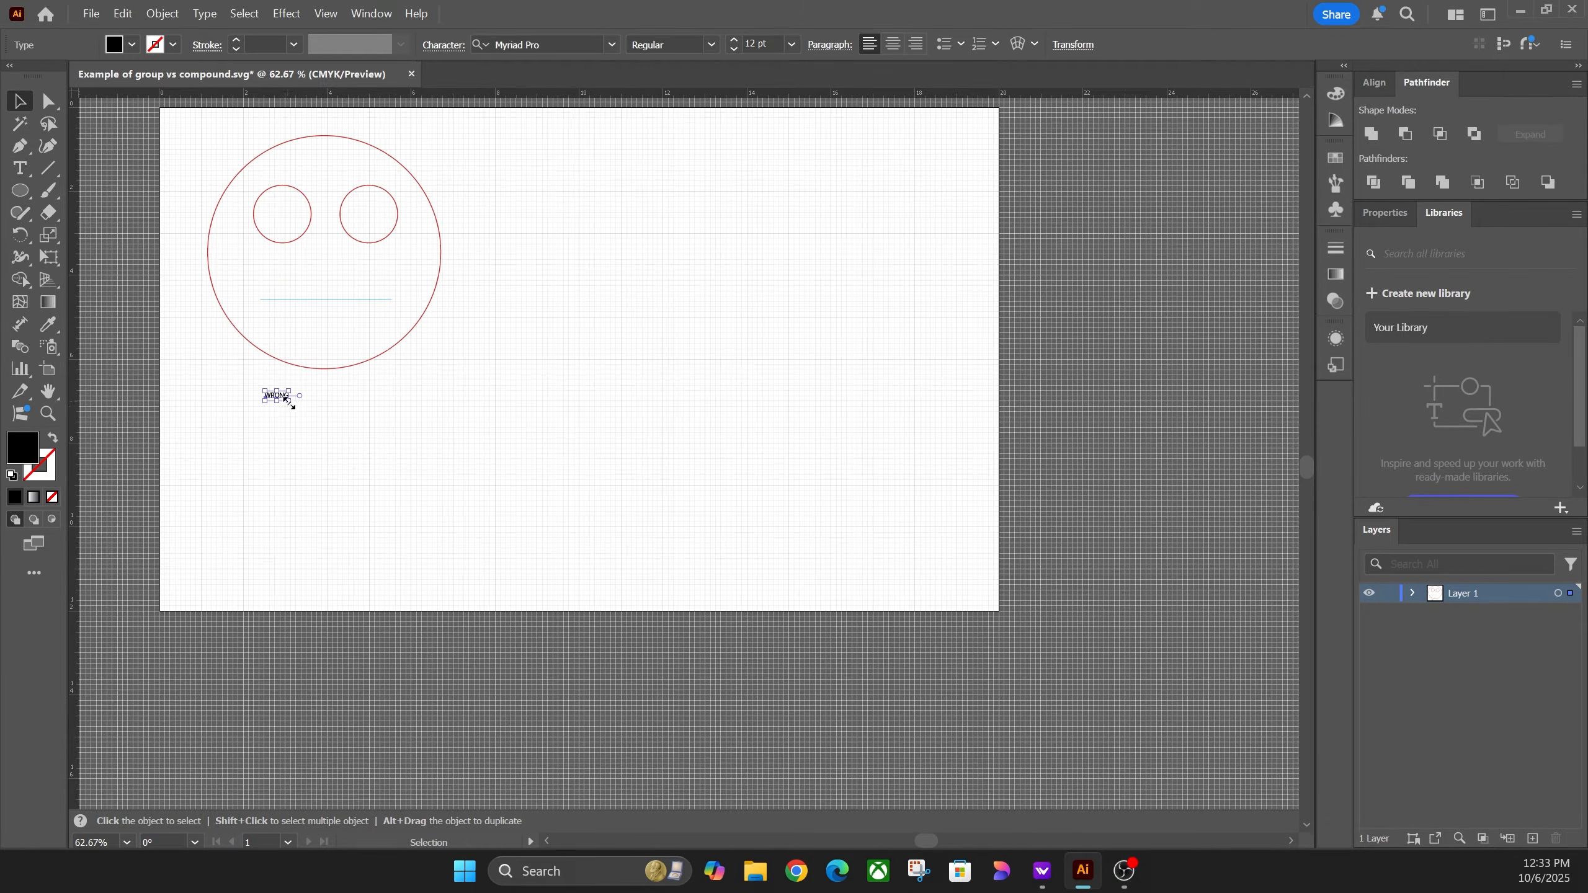
pyautogui.moveTo(288, 400); pyautogui.dragTo(570, 392)
# Step: Retype the copied label to the right as RIGHT, then select the WRONG label
pyautogui.press('t')
pyautogui.write('RIGHT')
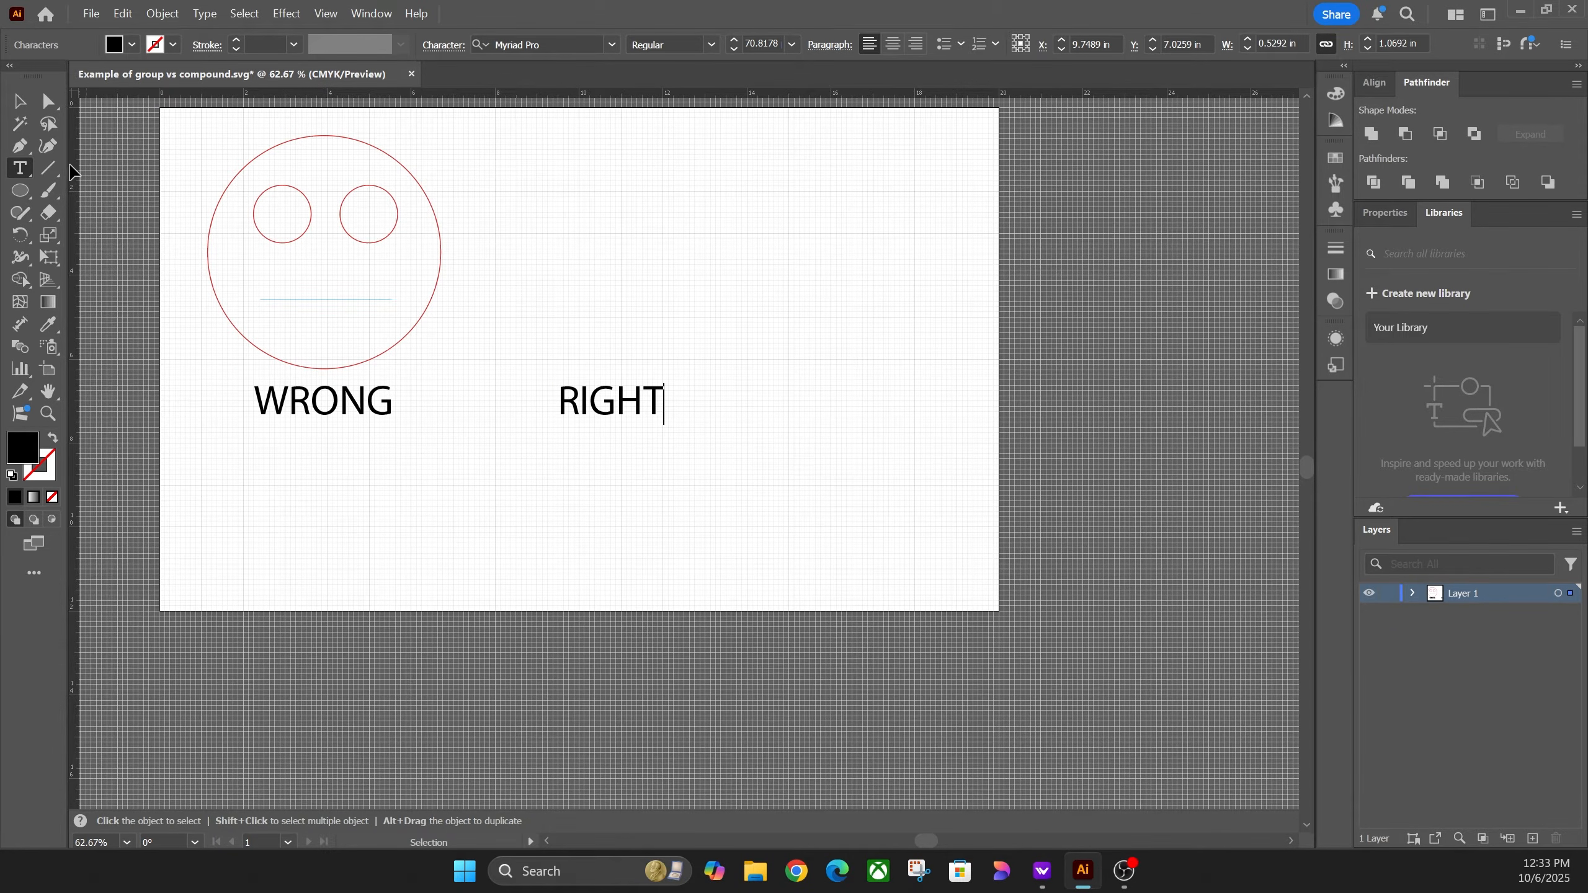
pyautogui.press('Escape')
pyautogui.click(394, 427)
pyautogui.click(374, 410)
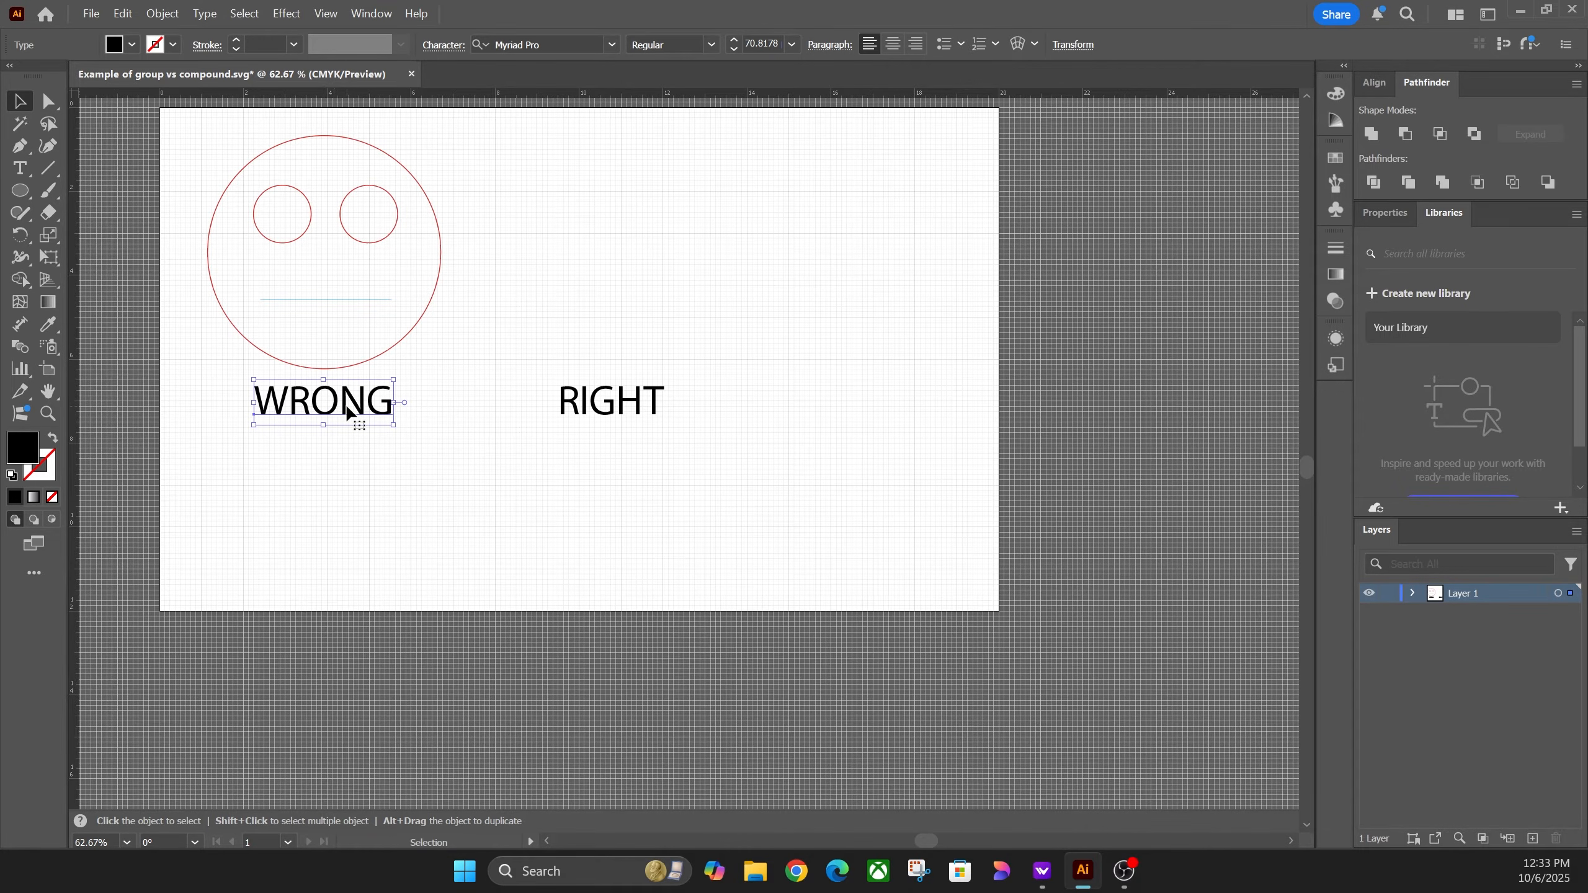
# Step: Convert WRONG to outlines with Type > Create Outlines, then compare it with editable RIGHT
pyautogui.click(205, 8)
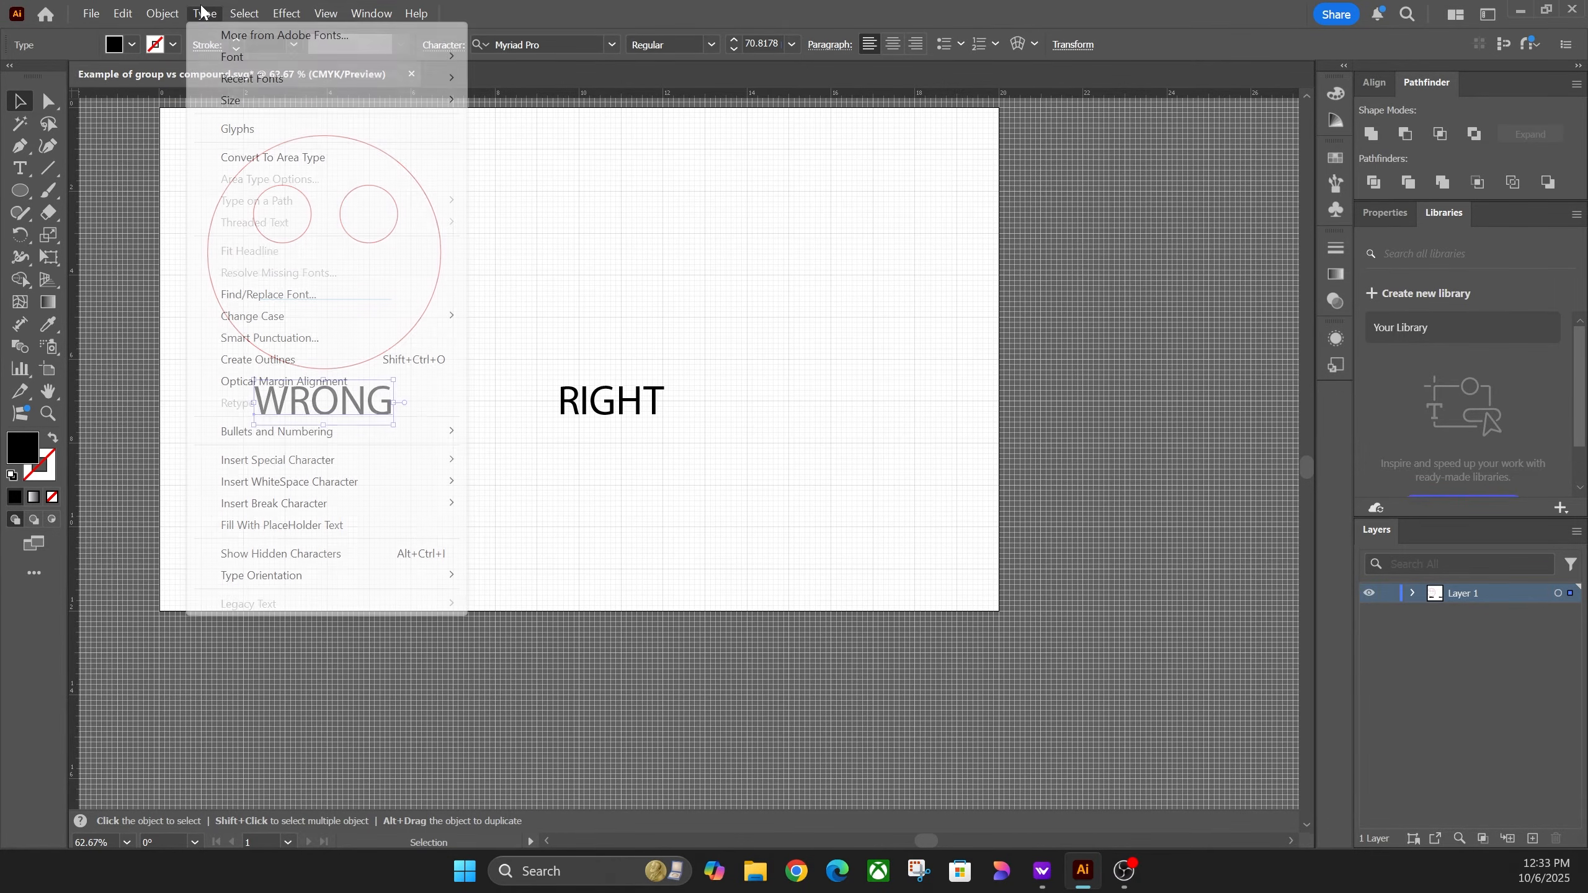
pyautogui.click(267, 363)
pyautogui.click(370, 447)
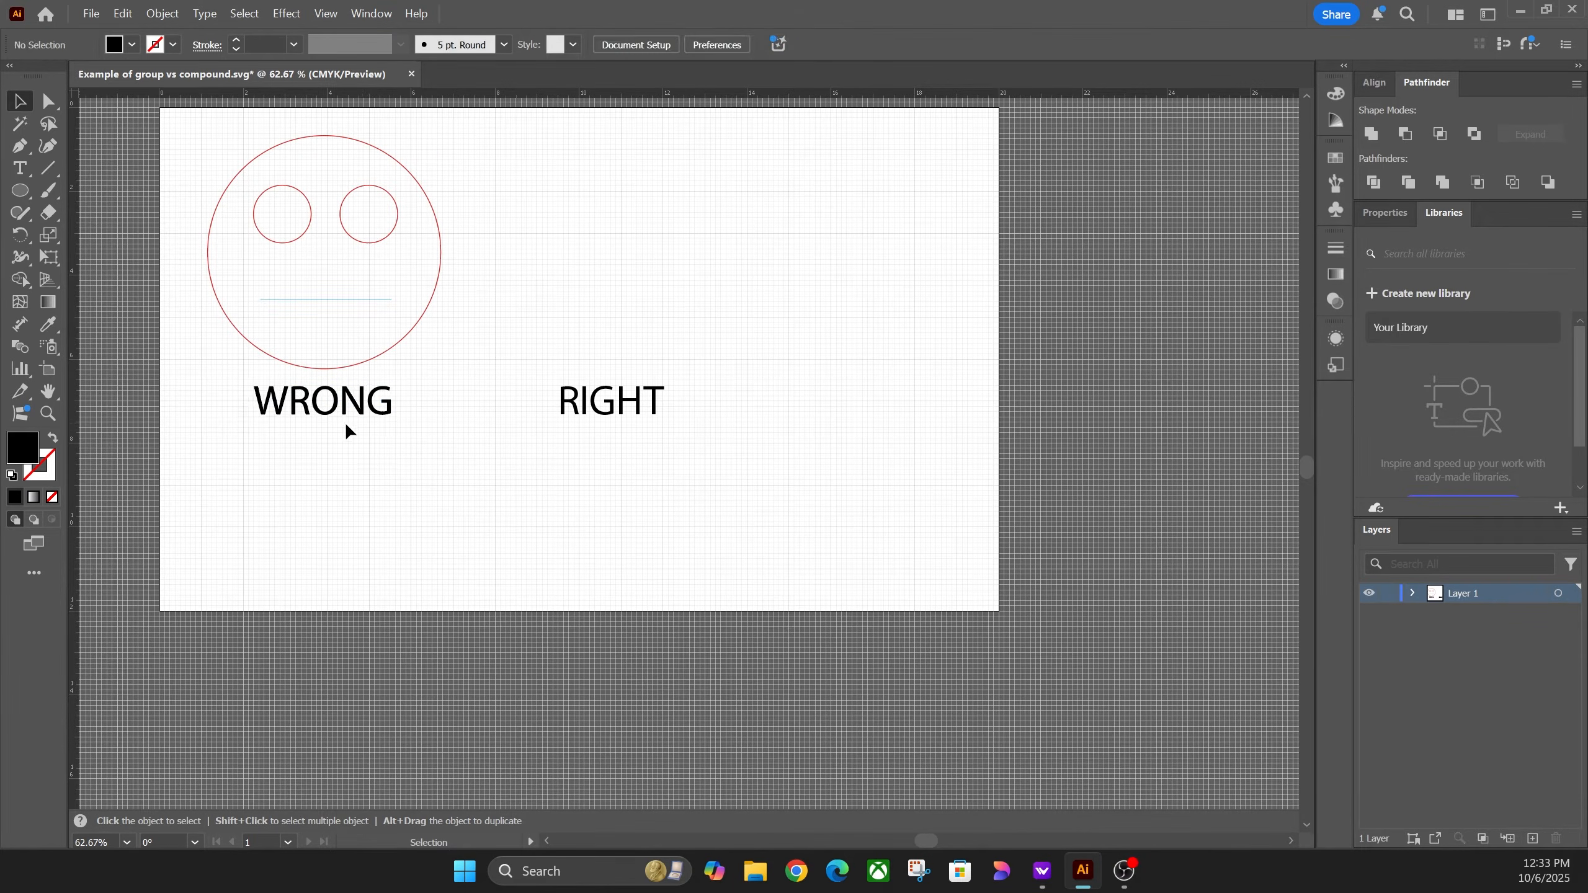
pyautogui.click(354, 410)
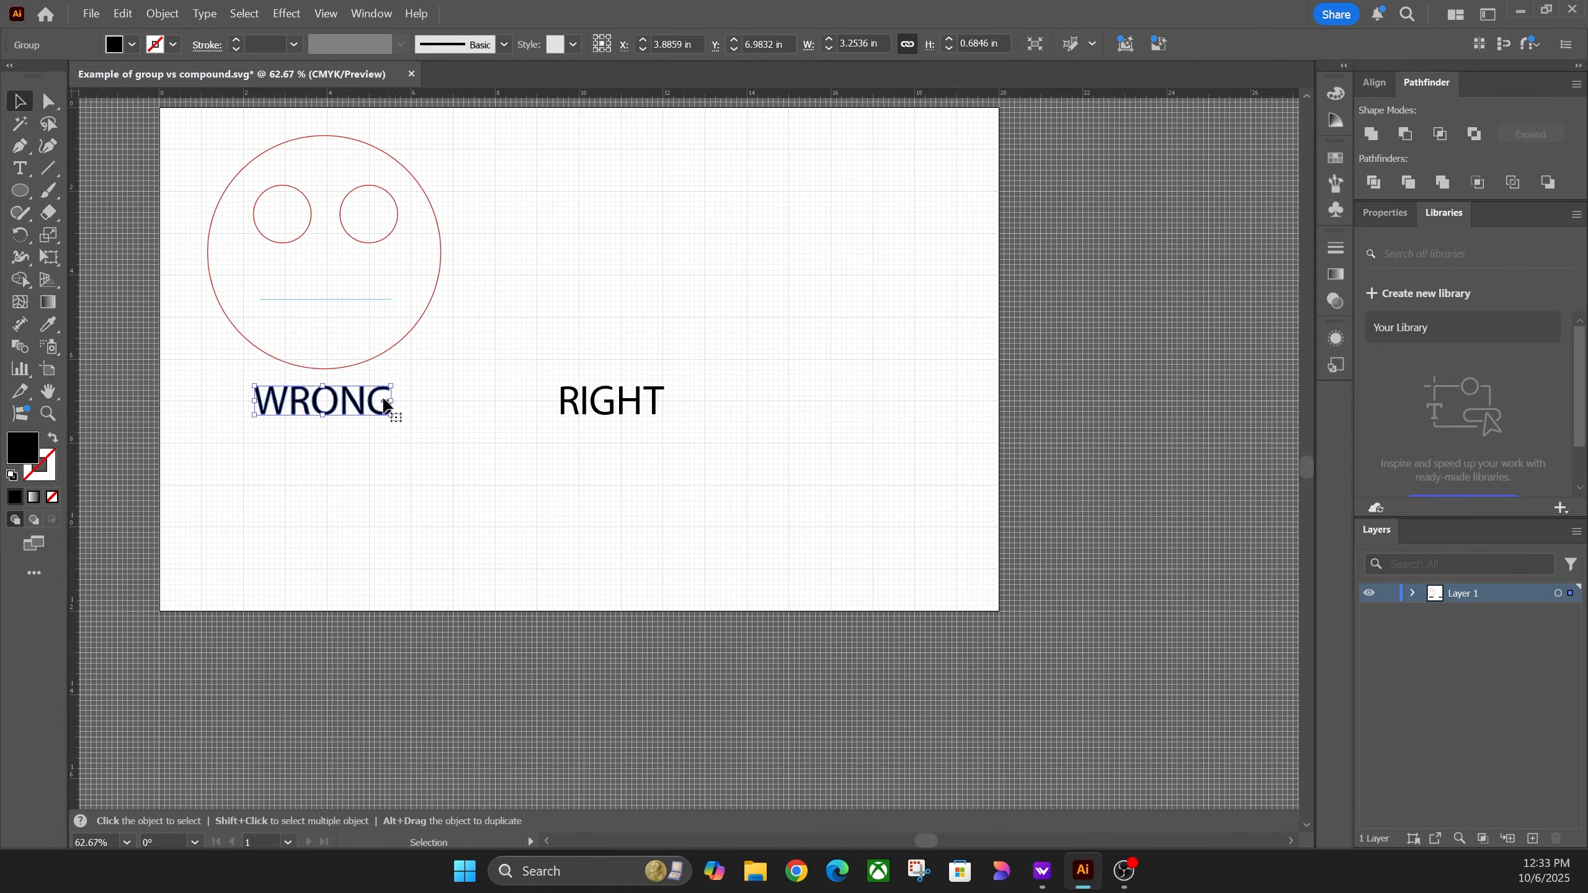
pyautogui.click(627, 402)
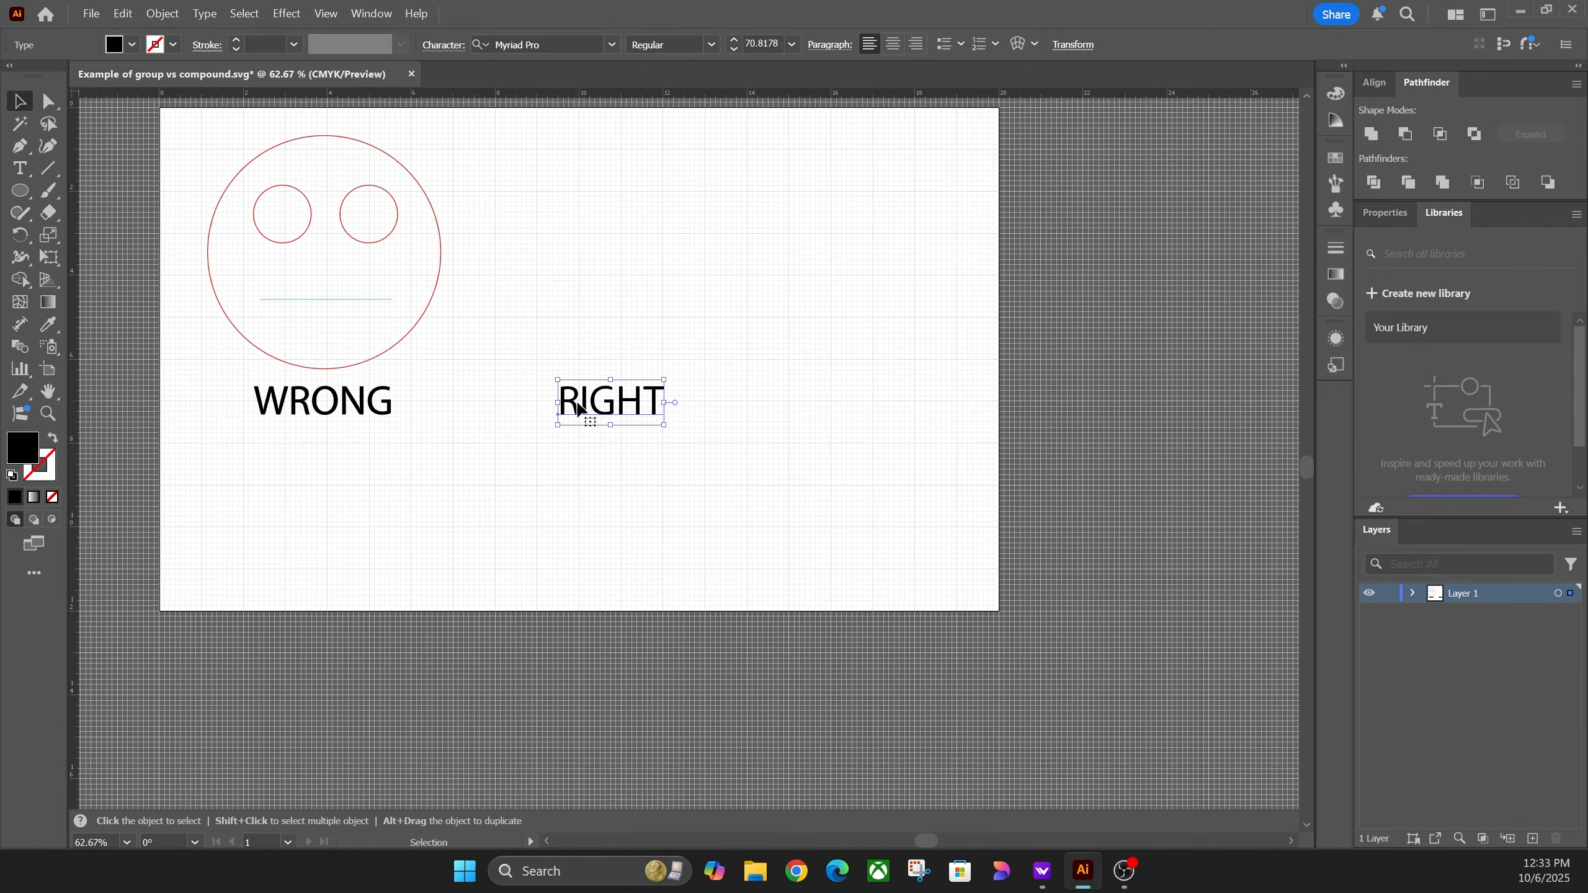
pyautogui.click(604, 338)
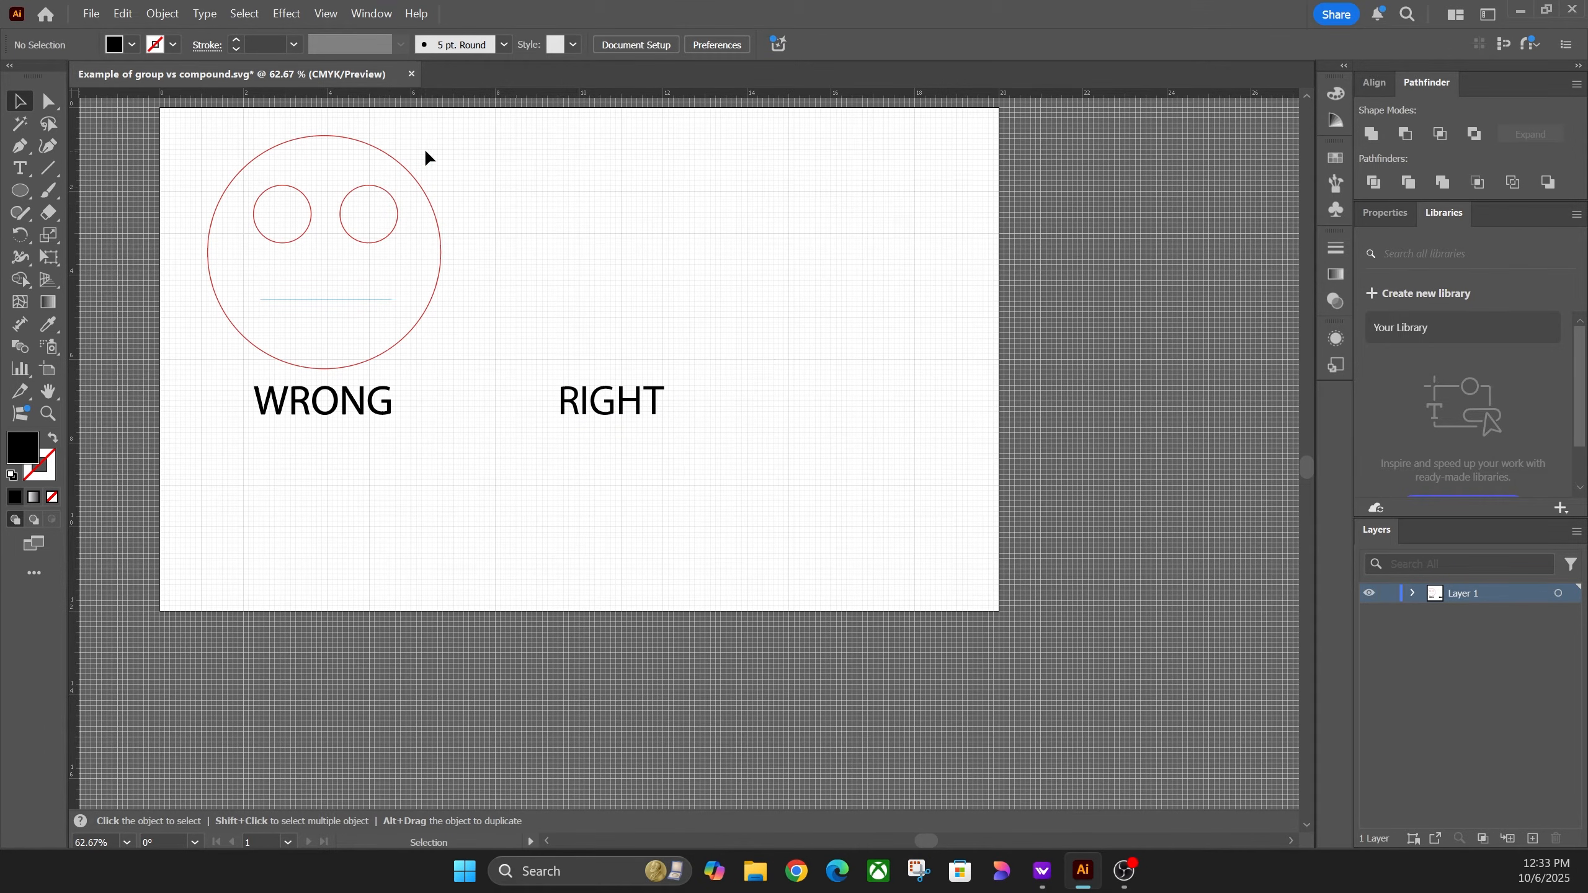
# Step: Ungroup the copied face above RIGHT into separate parts
pyautogui.moveTo(226, 345); pyautogui.dragTo(676, 240)
pyautogui.rightClick(663, 245)
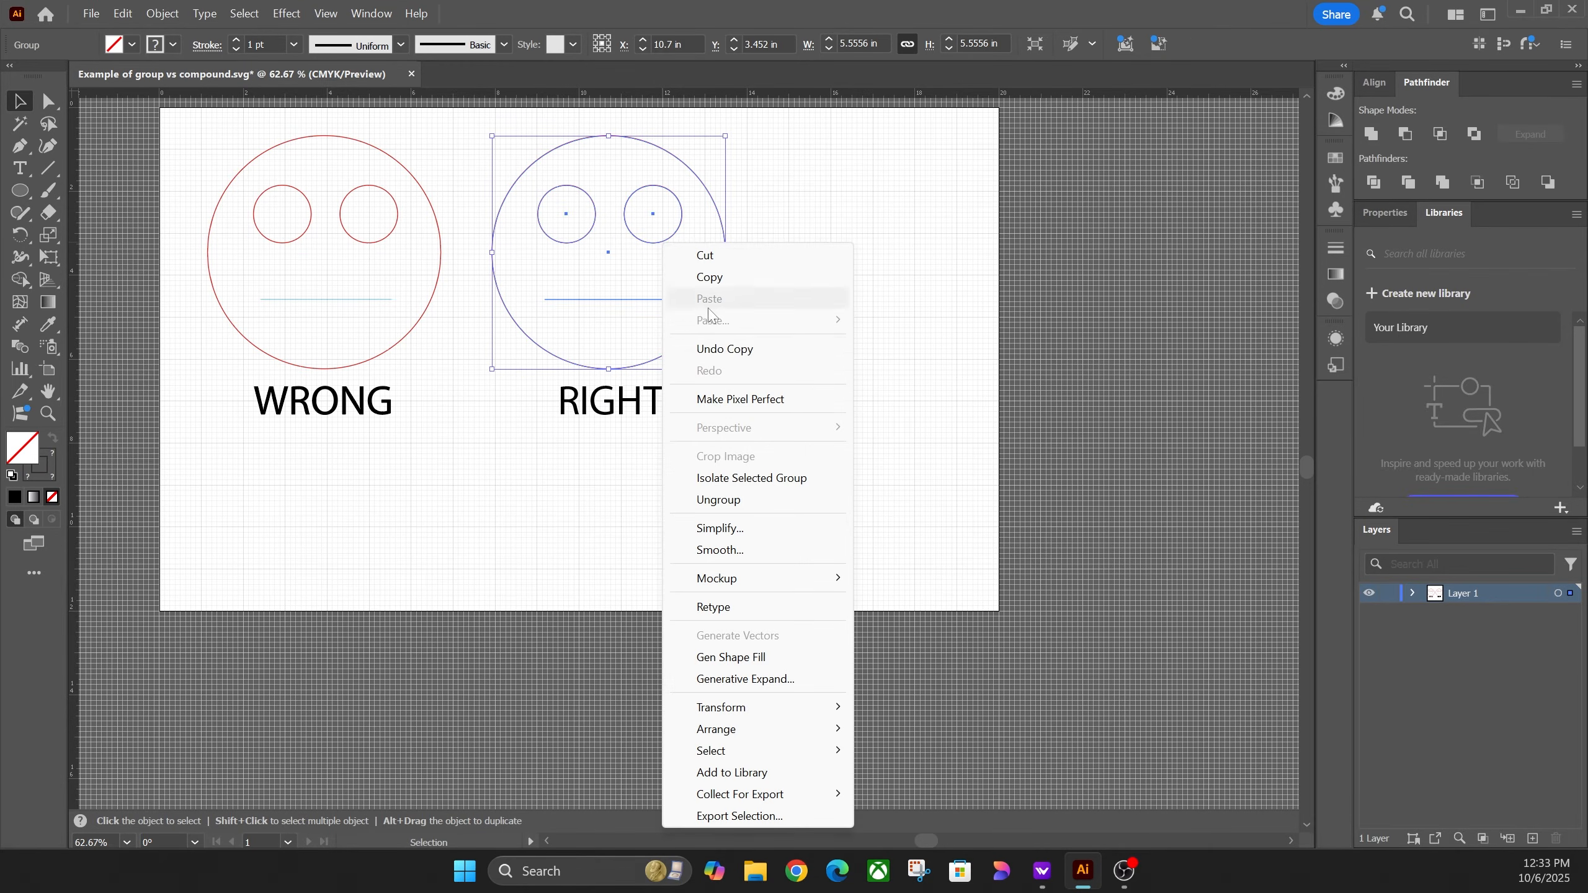
pyautogui.click(763, 501)
pyautogui.click(827, 392)
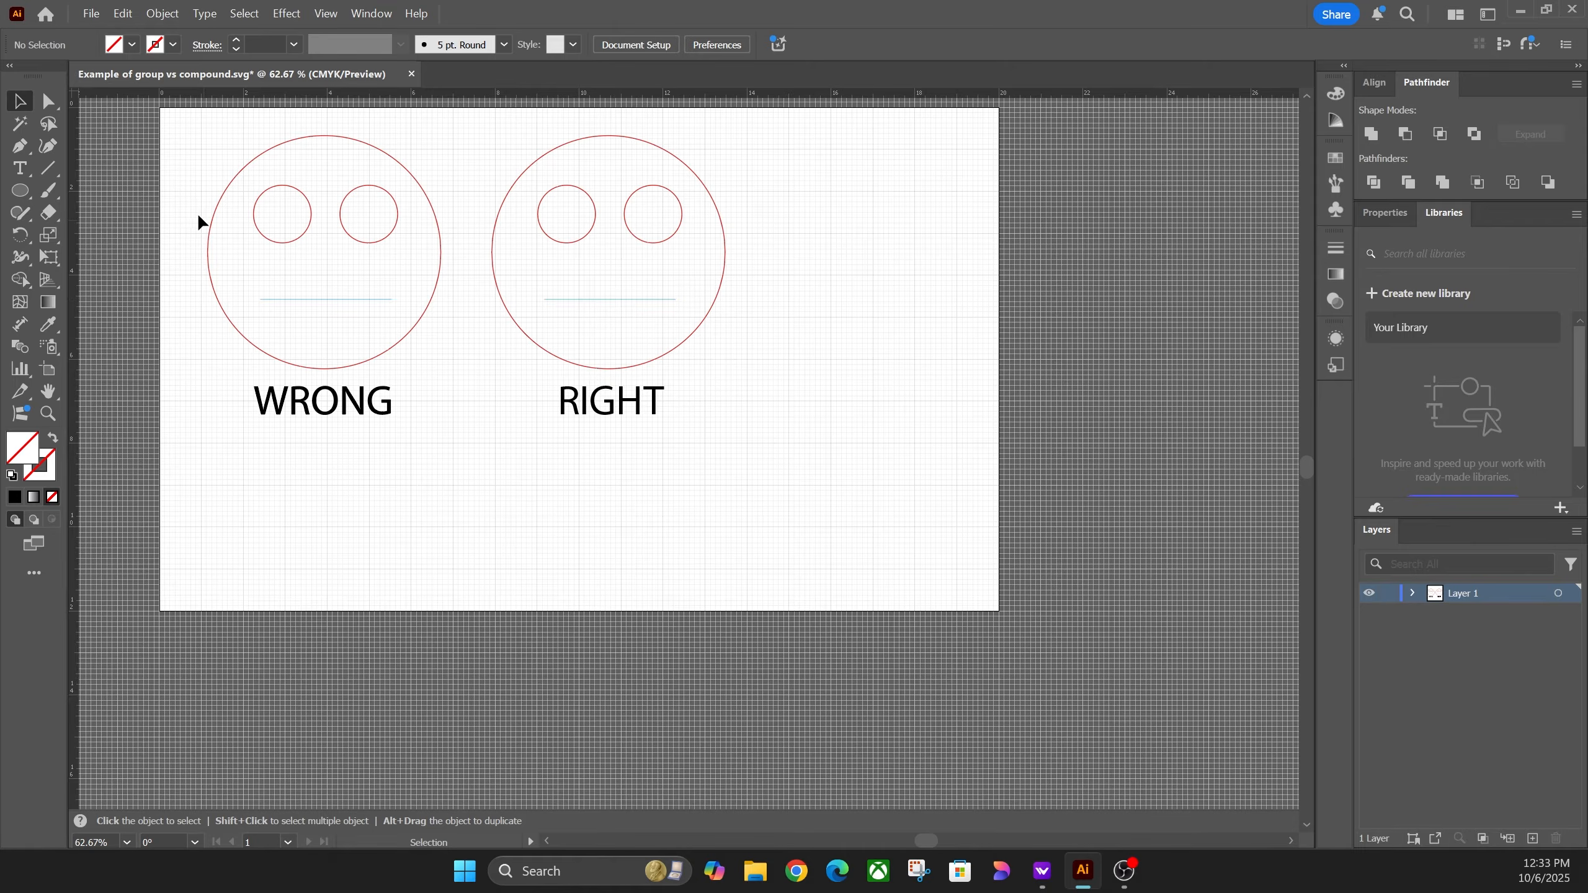
# Step: Bend the RIGHT face's mouth line down into a smile with the Curvature tool
pyautogui.click(47, 146)
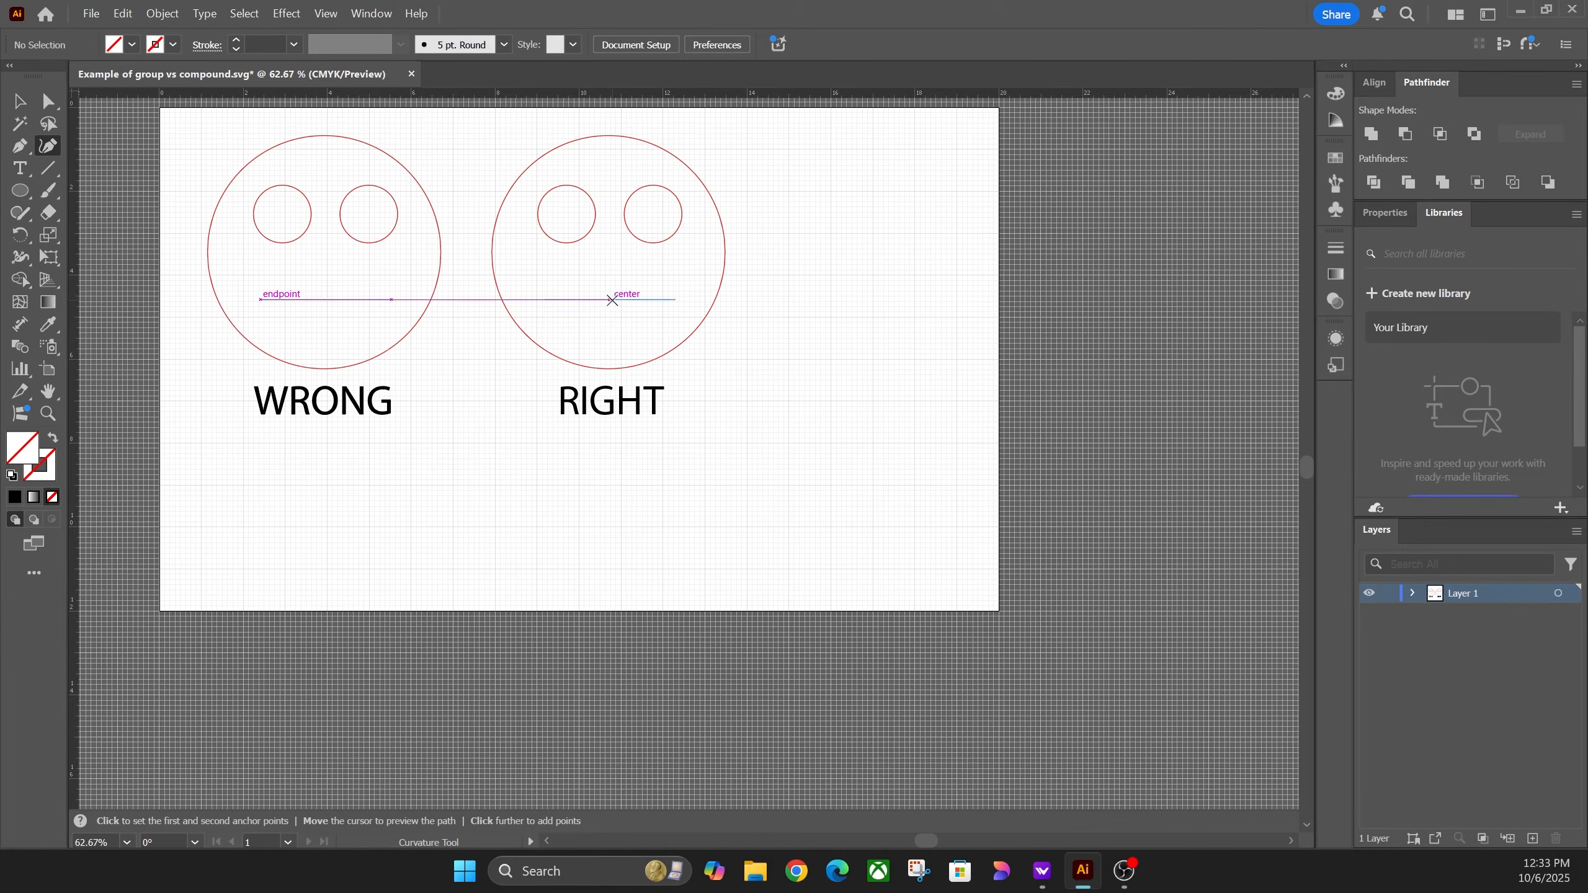
pyautogui.click(613, 300)
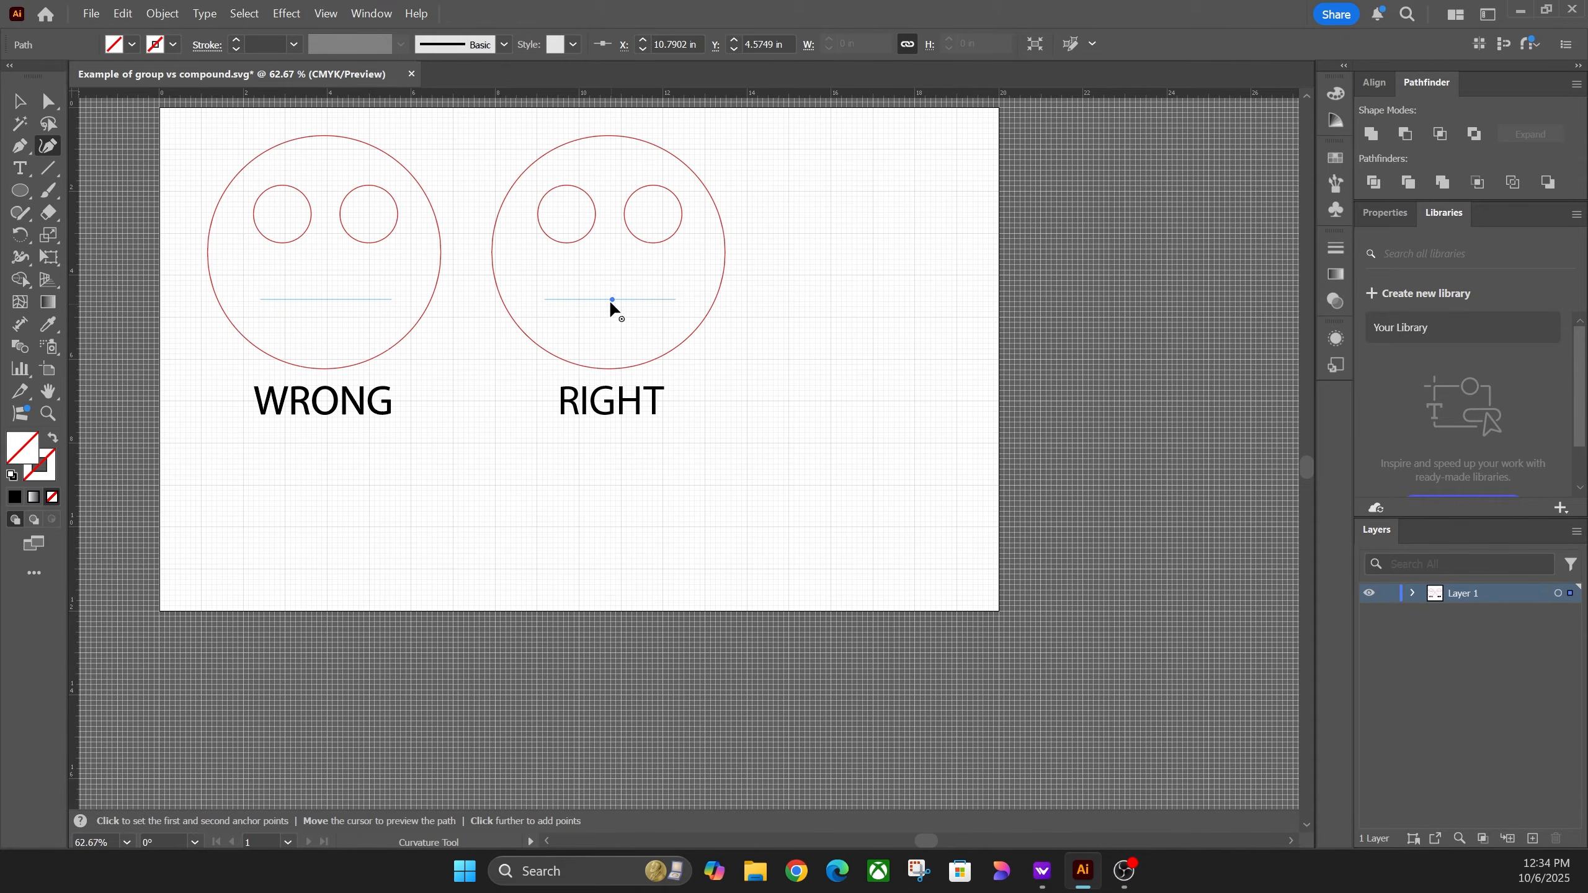
pyautogui.moveTo(611, 300); pyautogui.dragTo(613, 327)
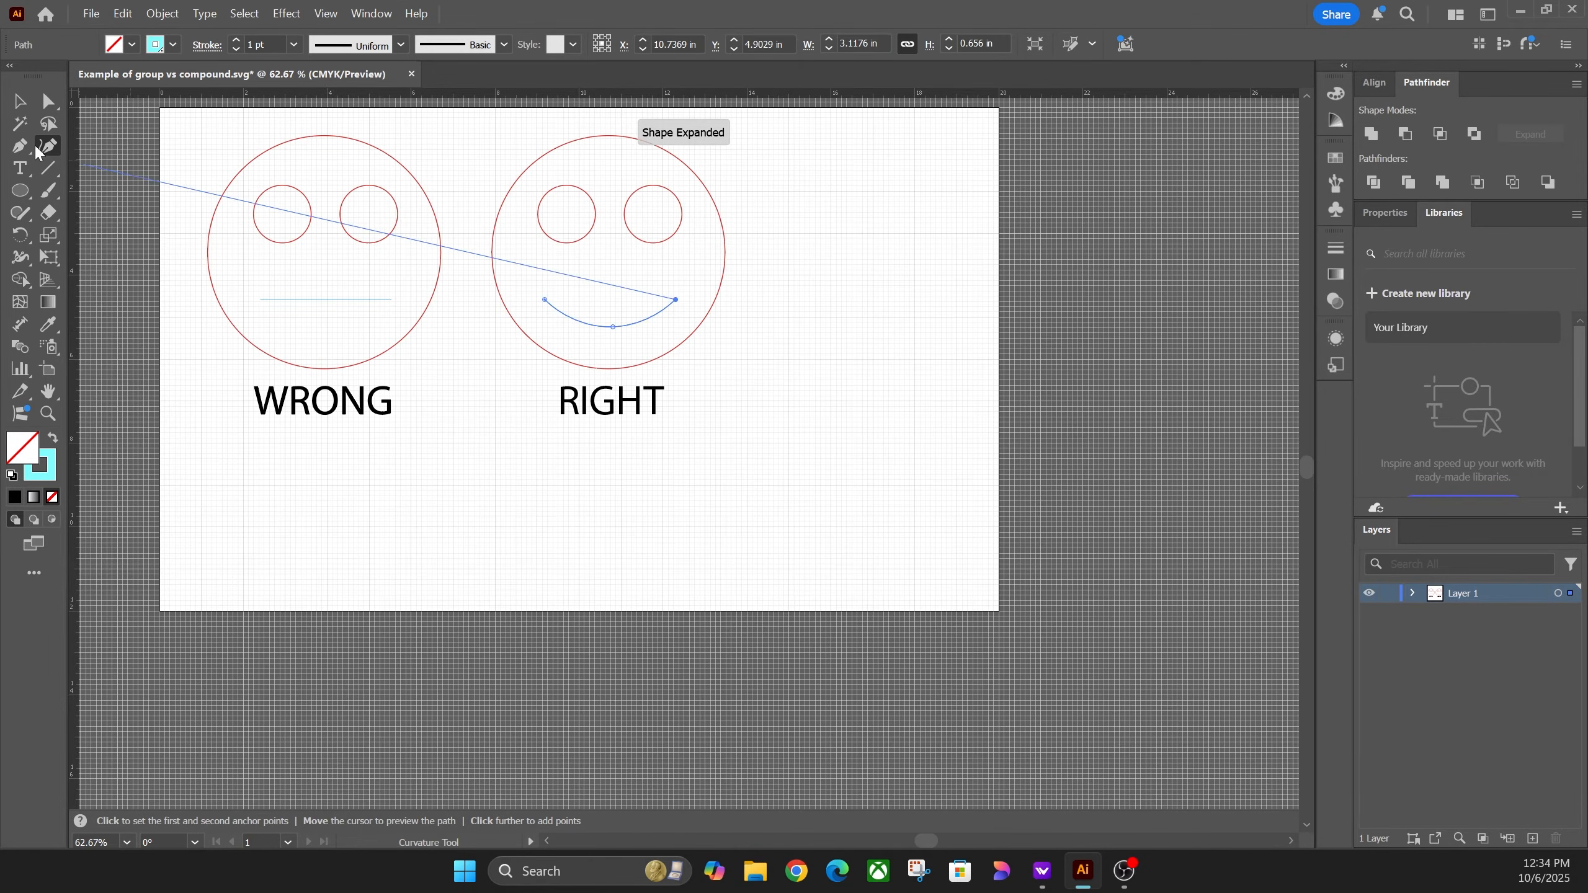
pyautogui.click(15, 101)
pyautogui.click(756, 294)
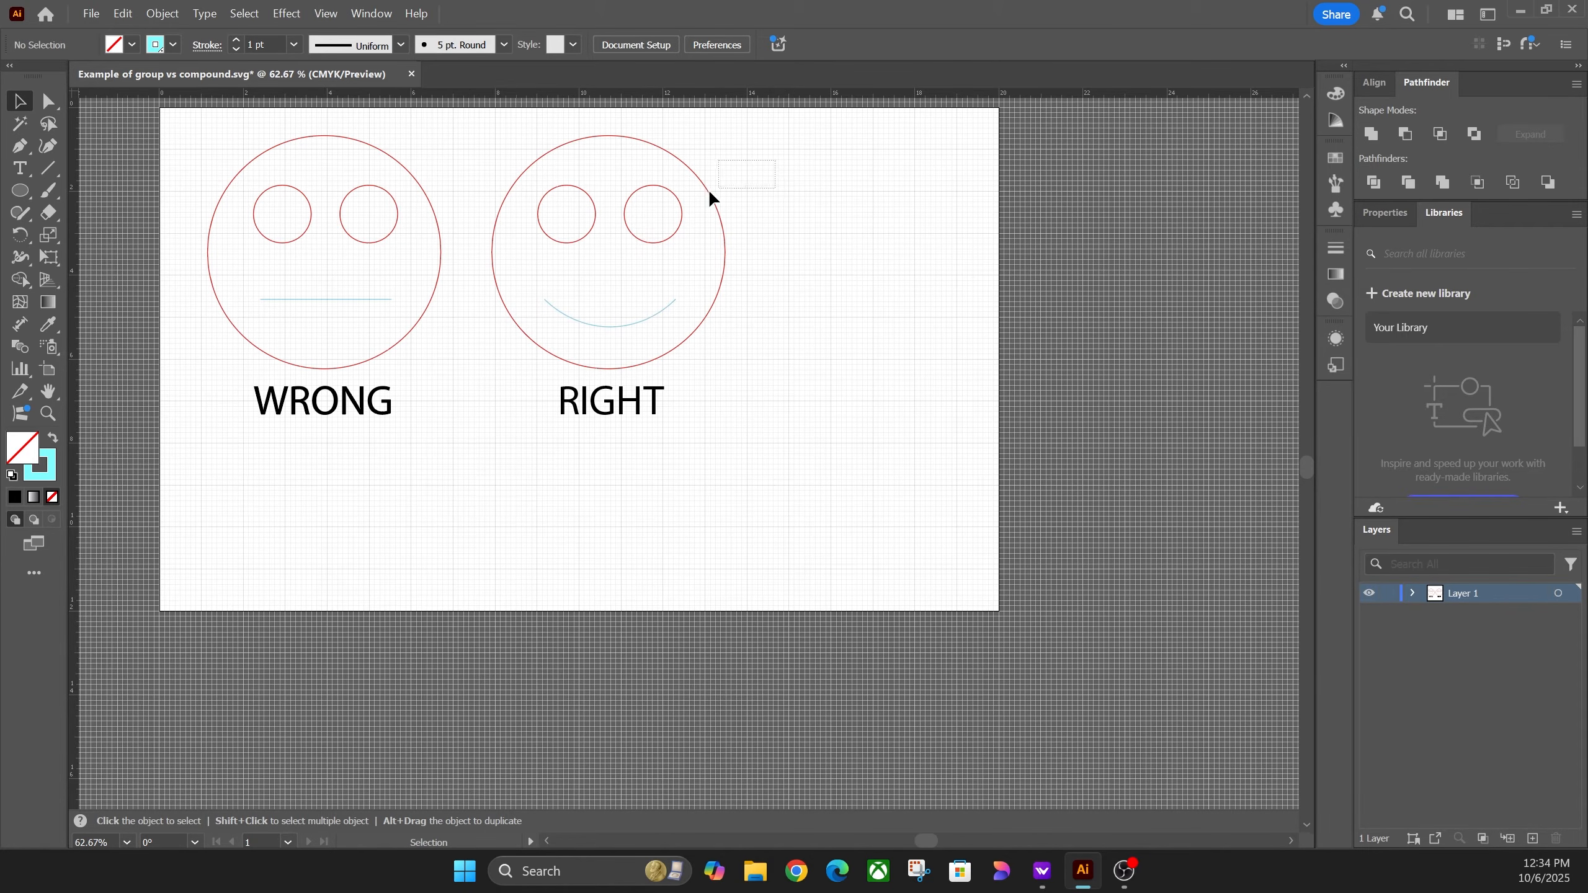
# Step: Combine the RIGHT face's outer circle and two eyes into a single compound path
pyautogui.moveTo(708, 198); pyautogui.dragTo(688, 213)
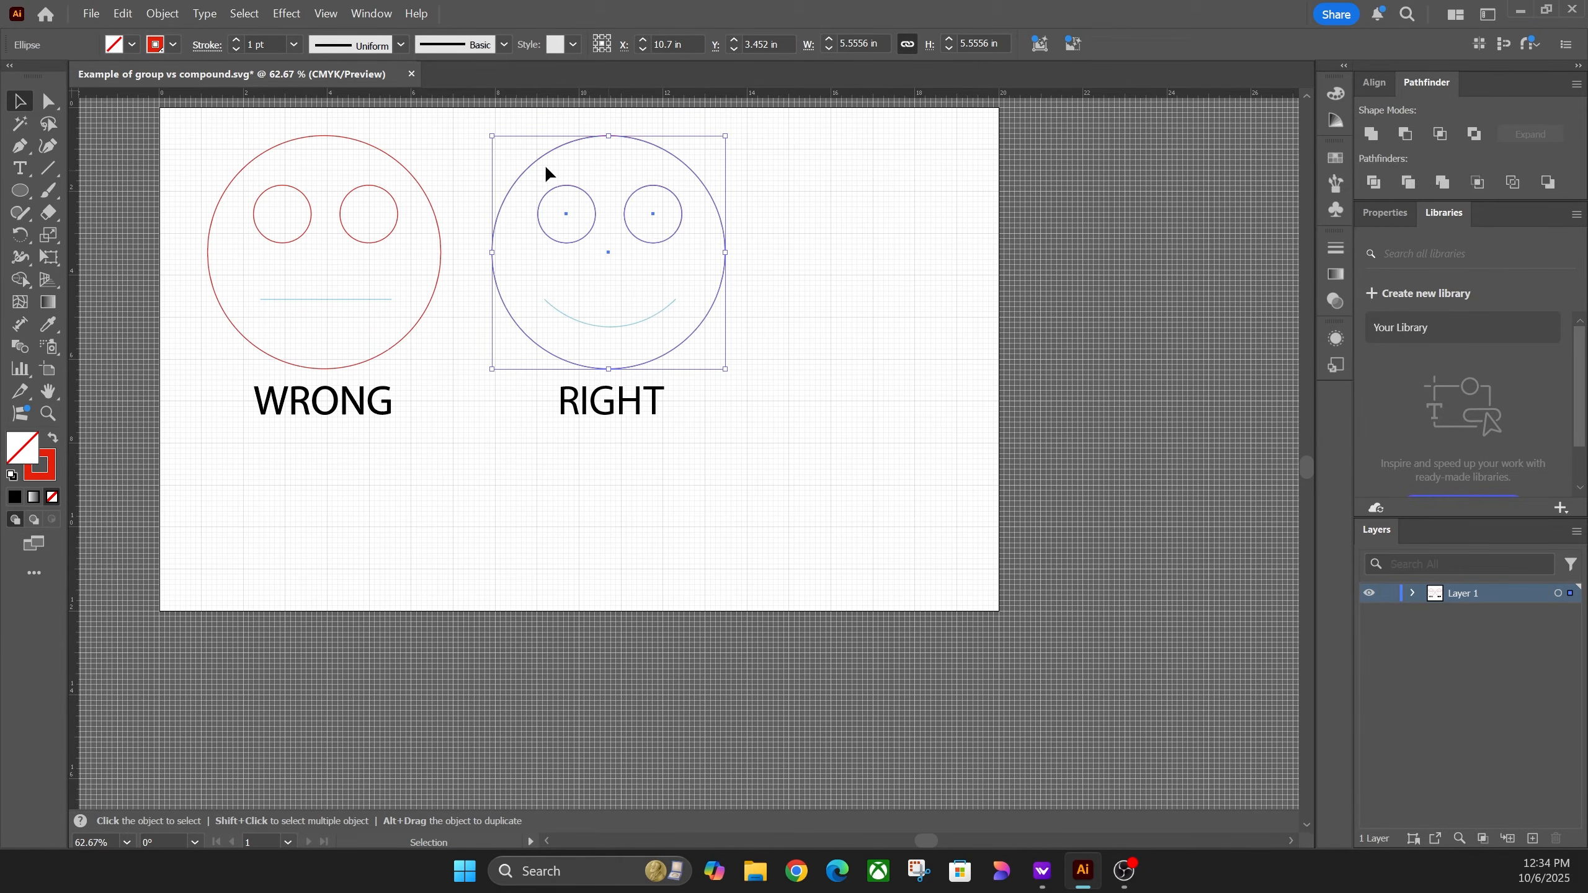
pyautogui.click(366, 14)
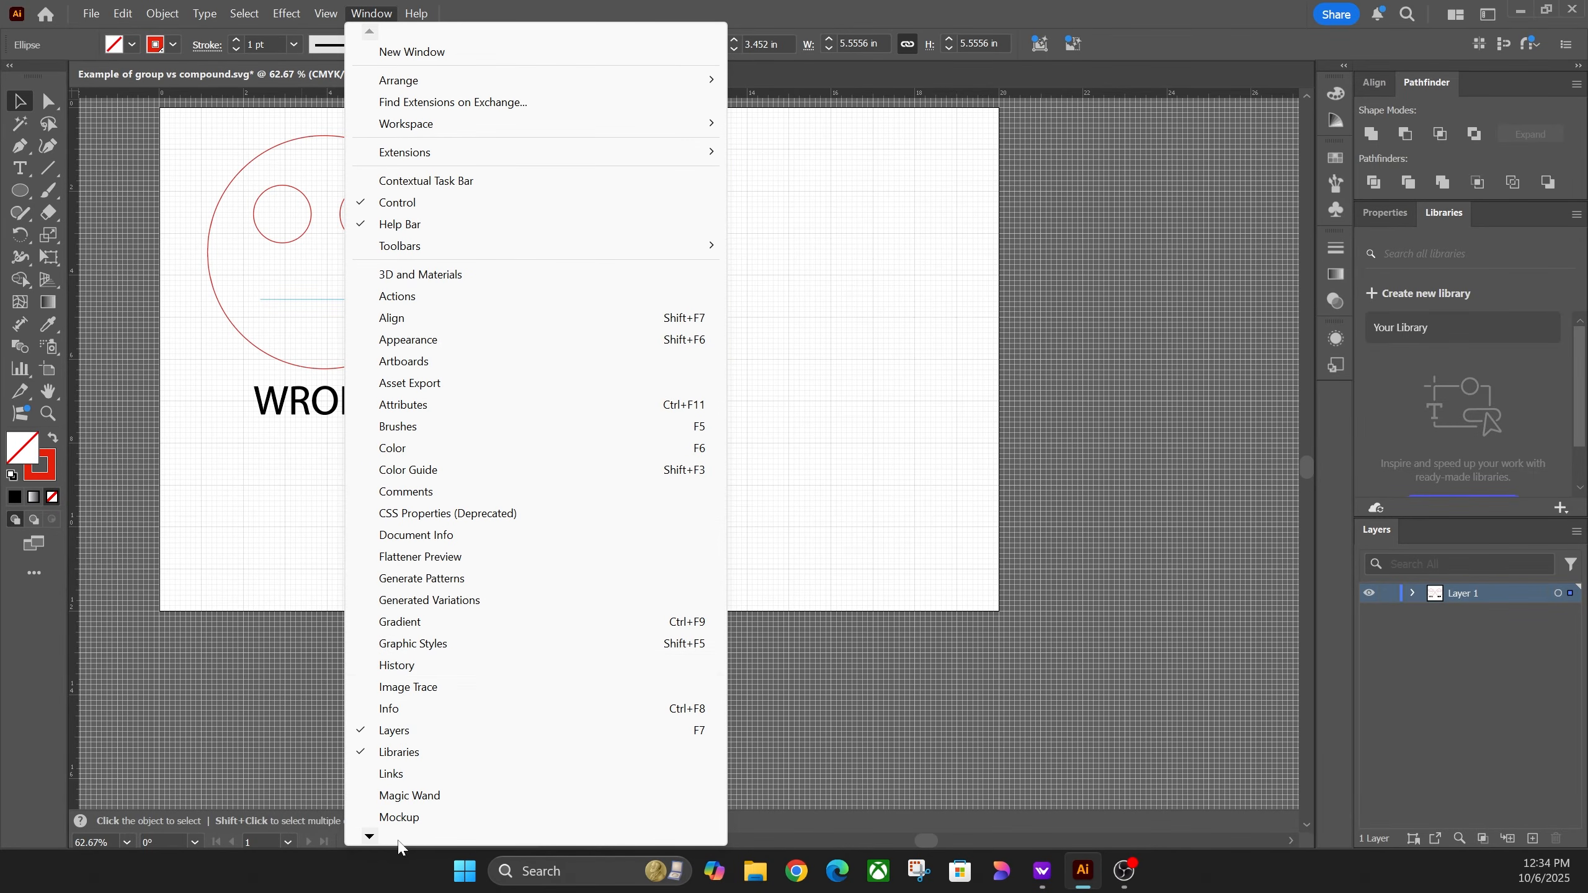
pyautogui.moveTo(371, 837)
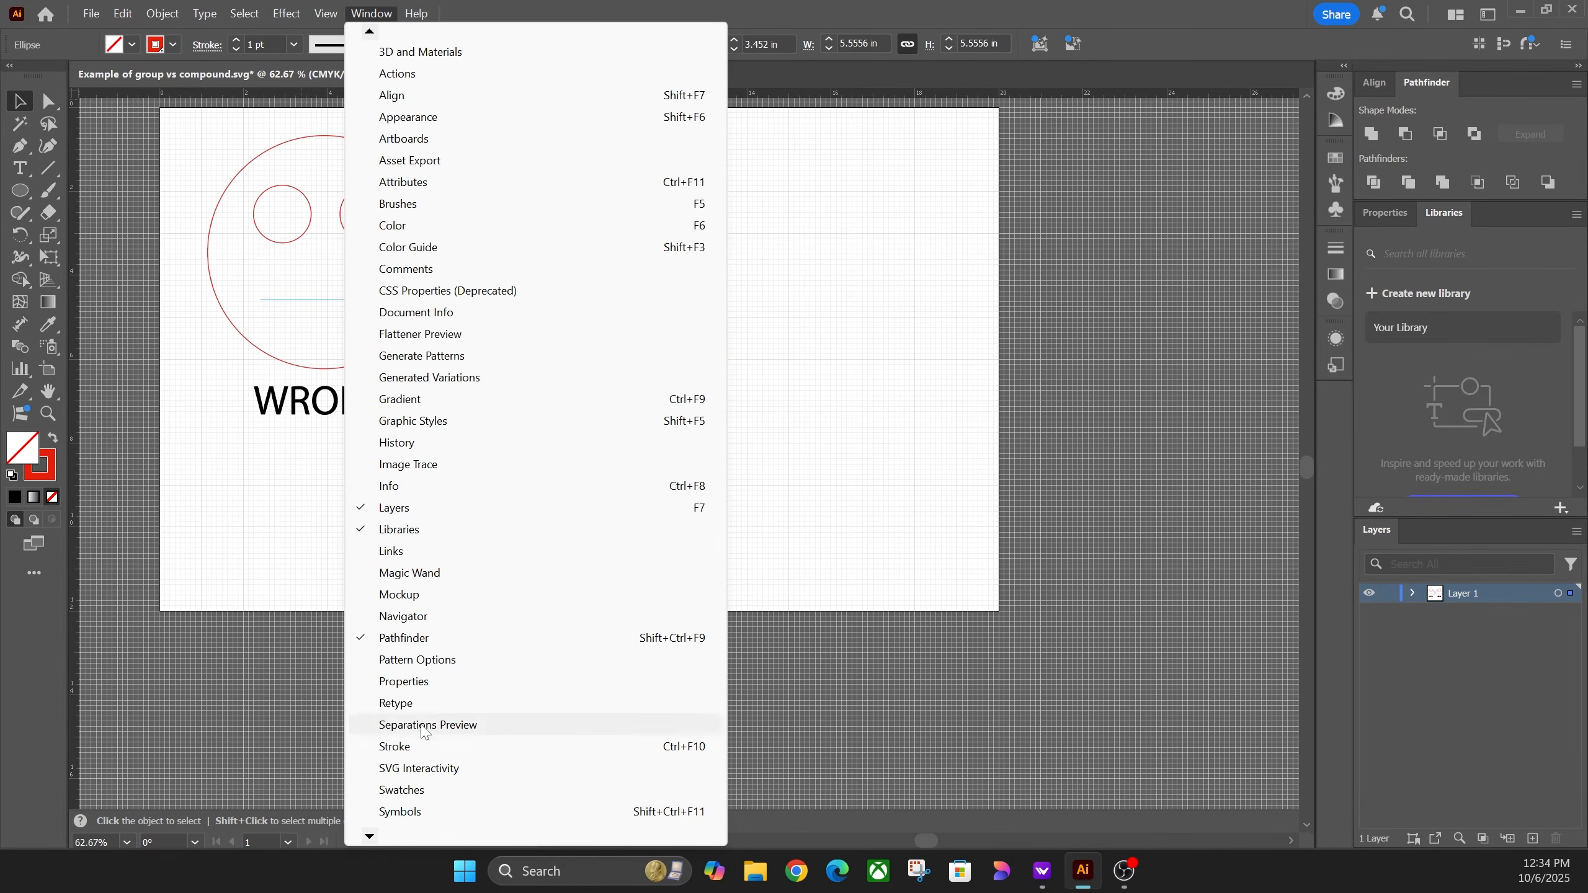
pyautogui.click(1000, 419)
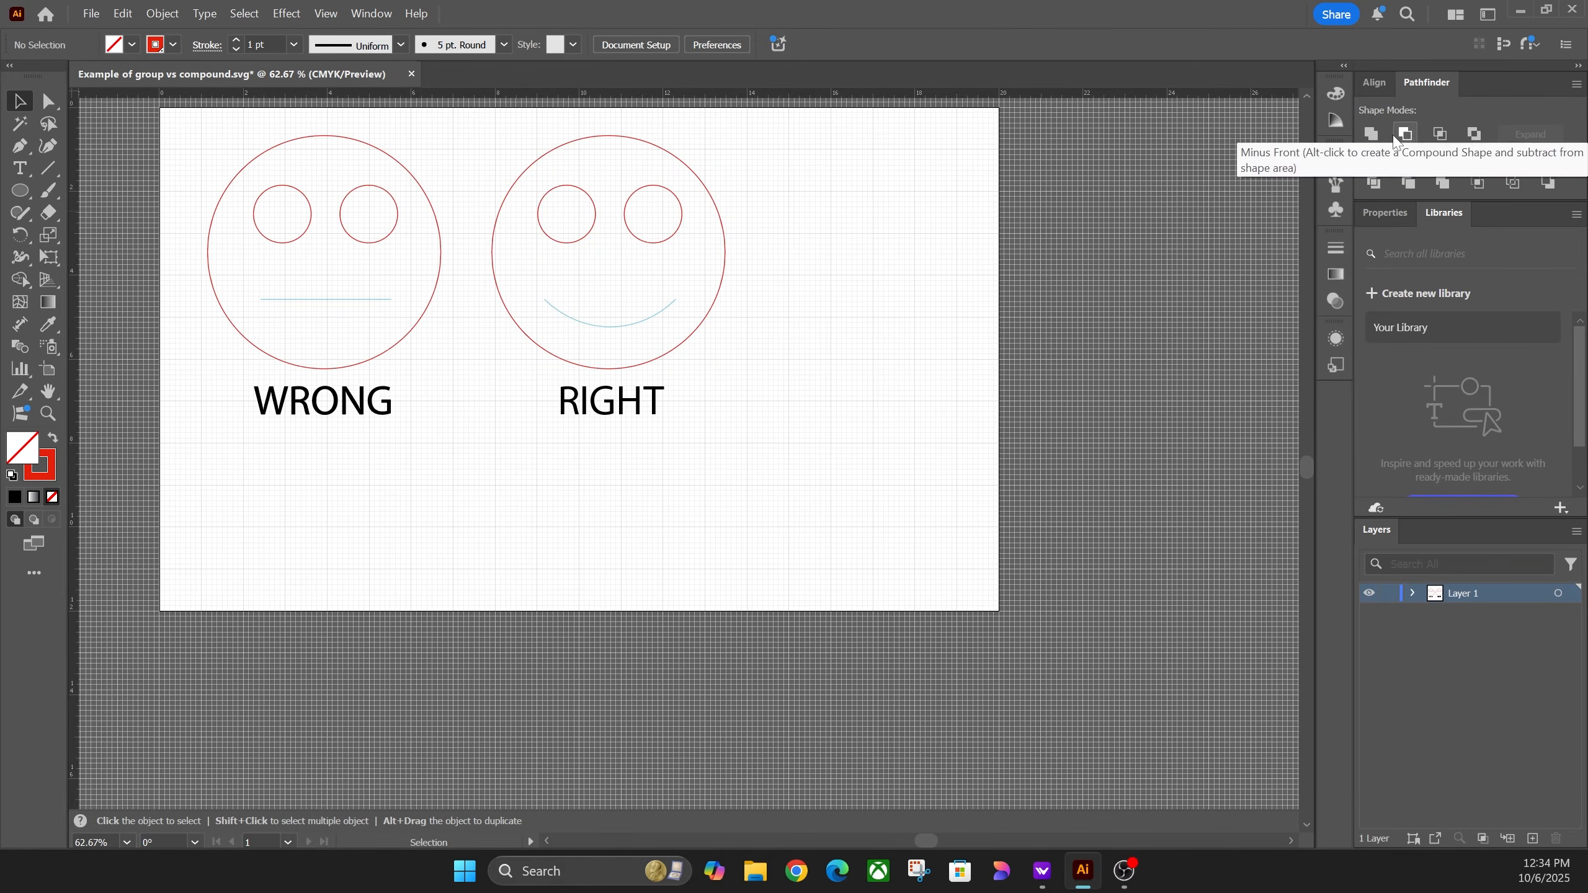
pyautogui.click(543, 242)
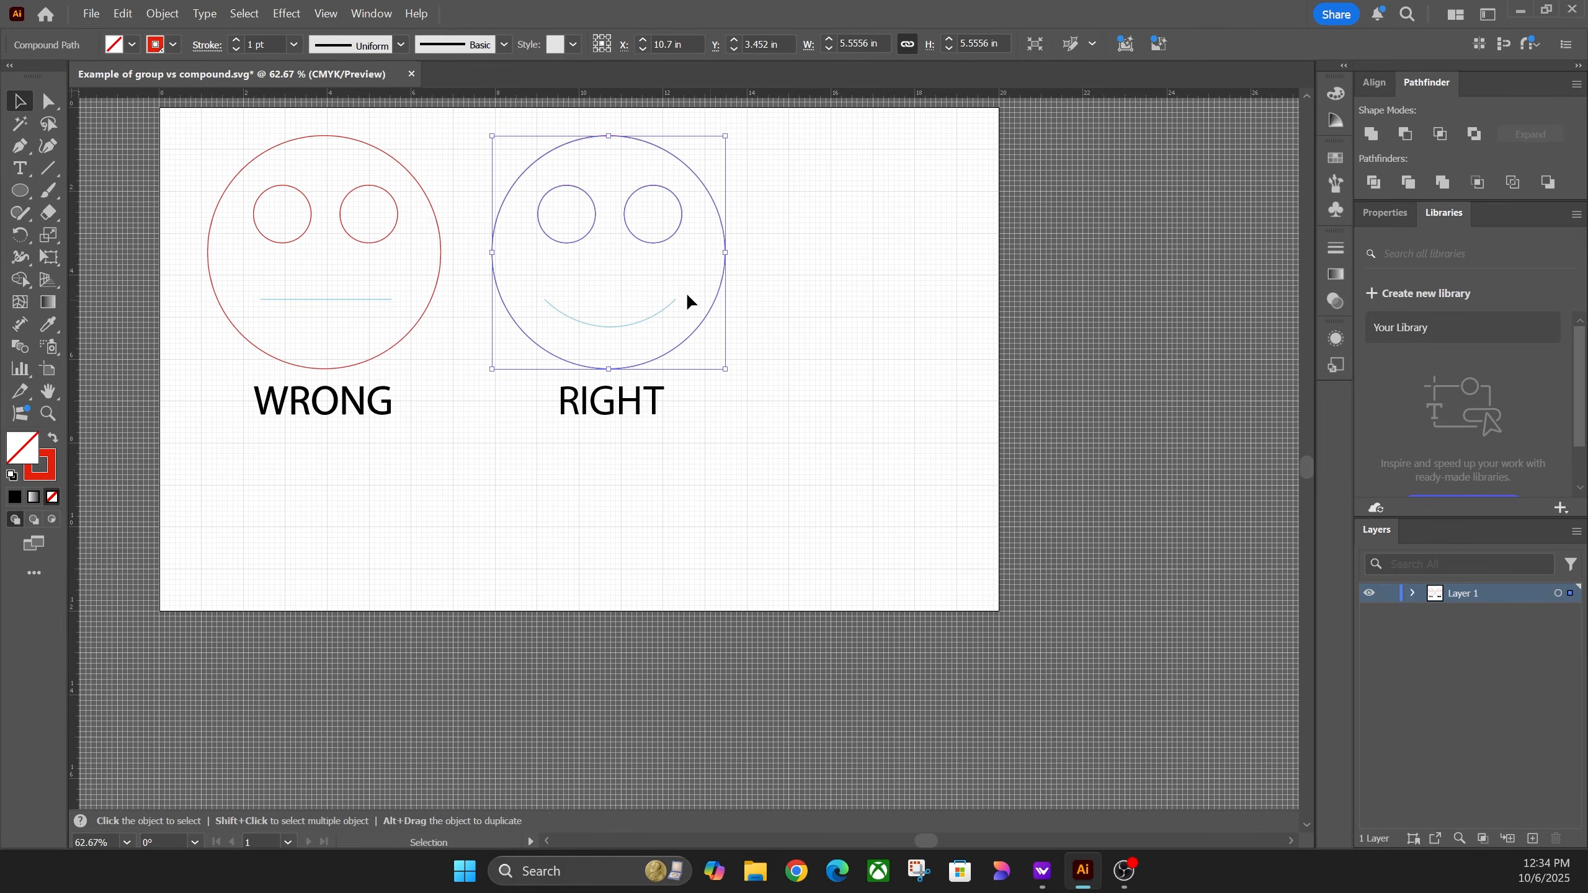
pyautogui.click(644, 240)
pyautogui.click(650, 239)
pyautogui.click(702, 463)
pyautogui.click(650, 413)
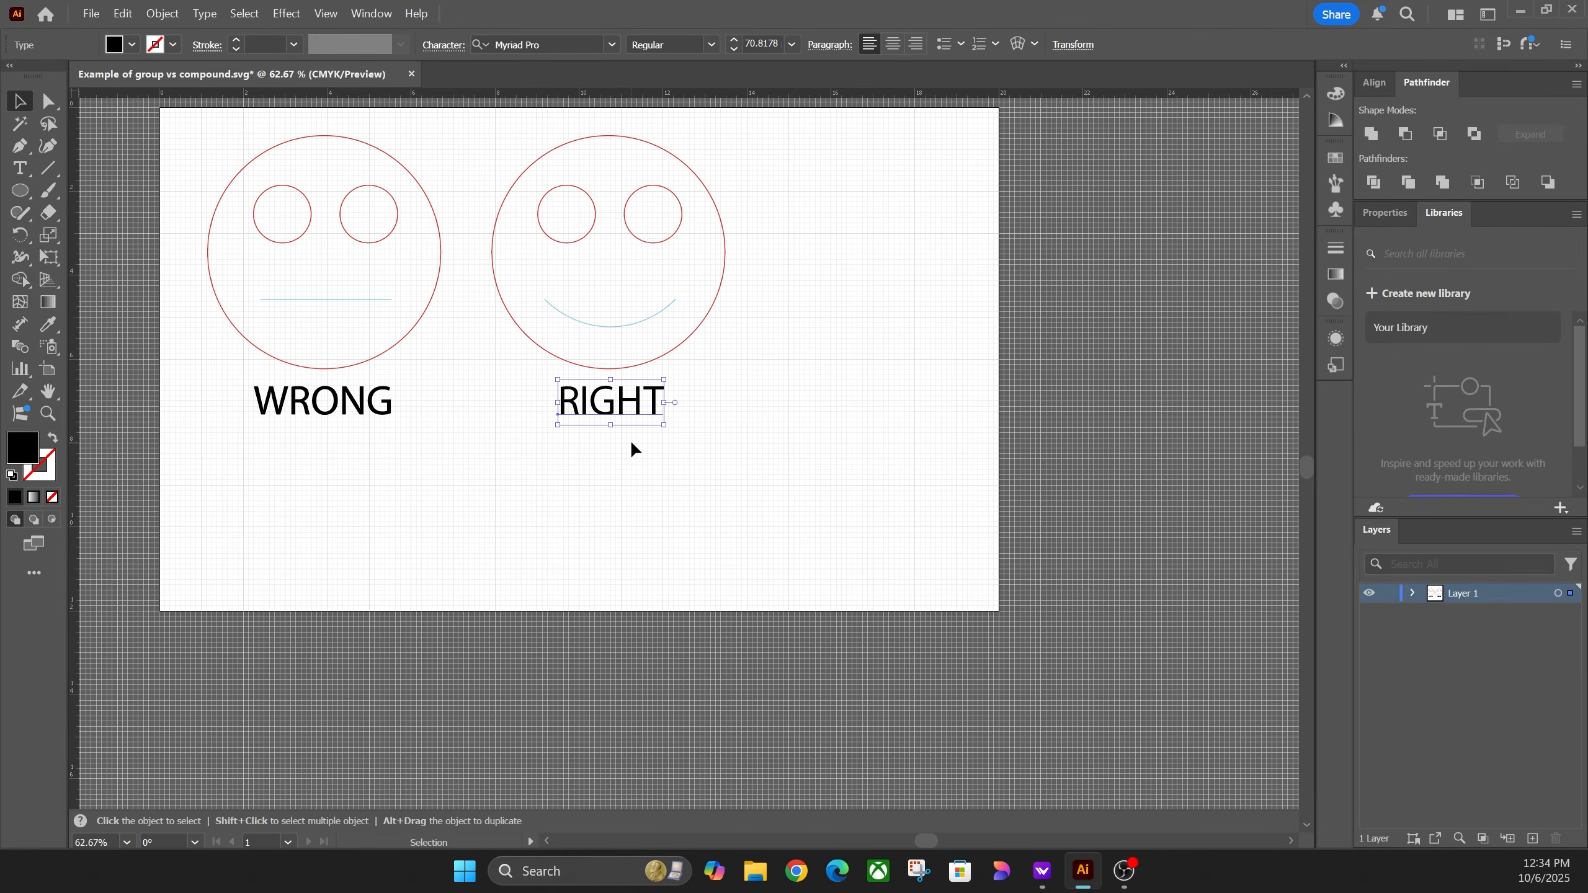
# Step: Convert the RIGHT text to outlines and make the letters one compound path
pyautogui.click(214, 11)
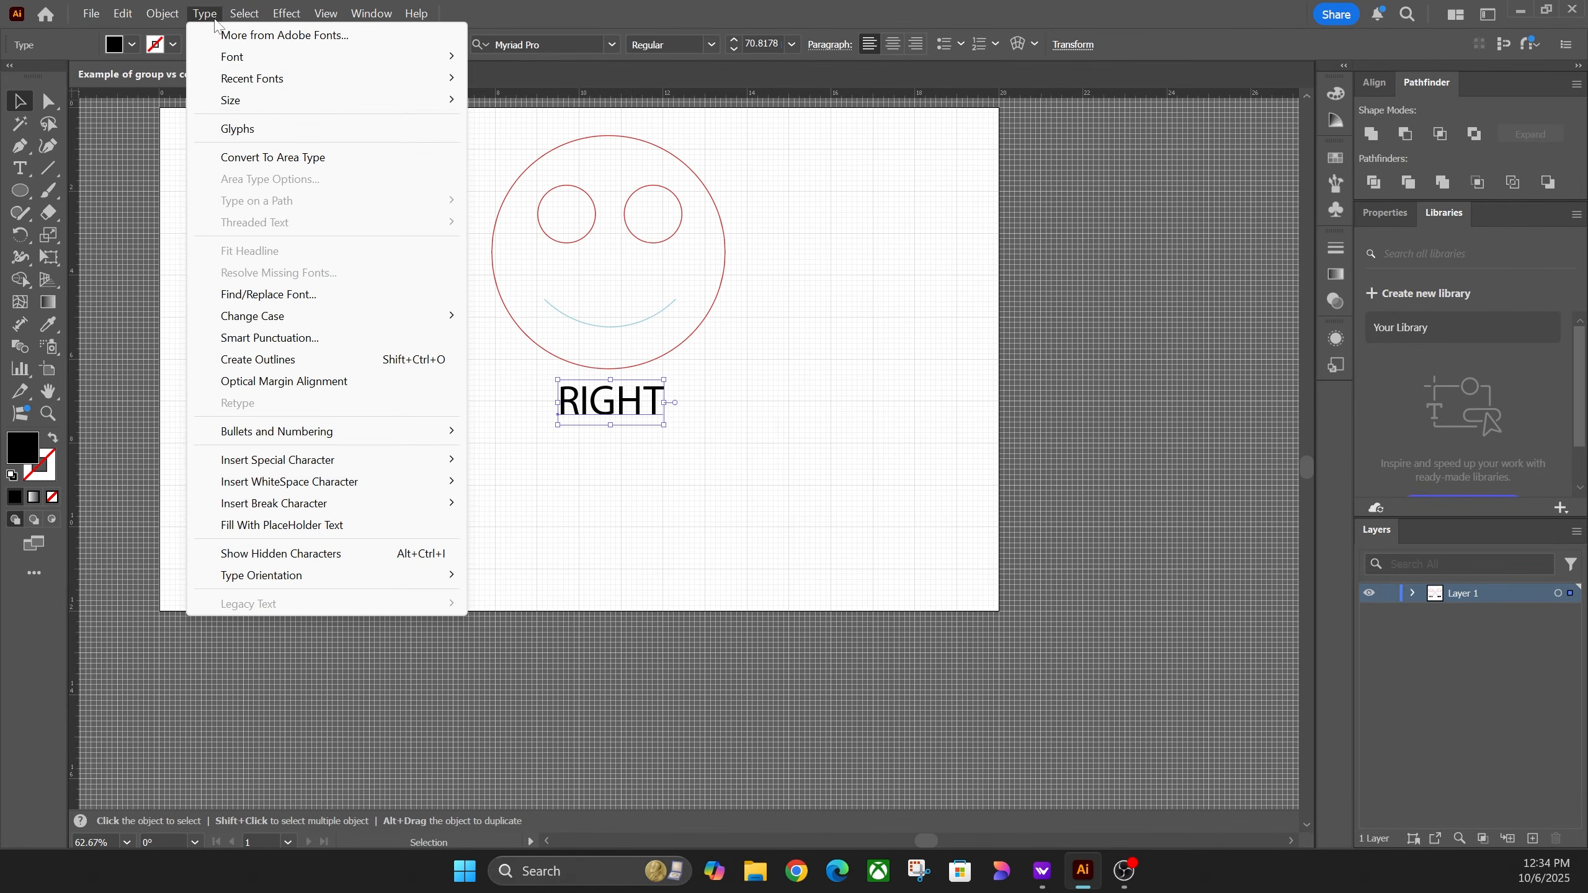
pyautogui.click(278, 360)
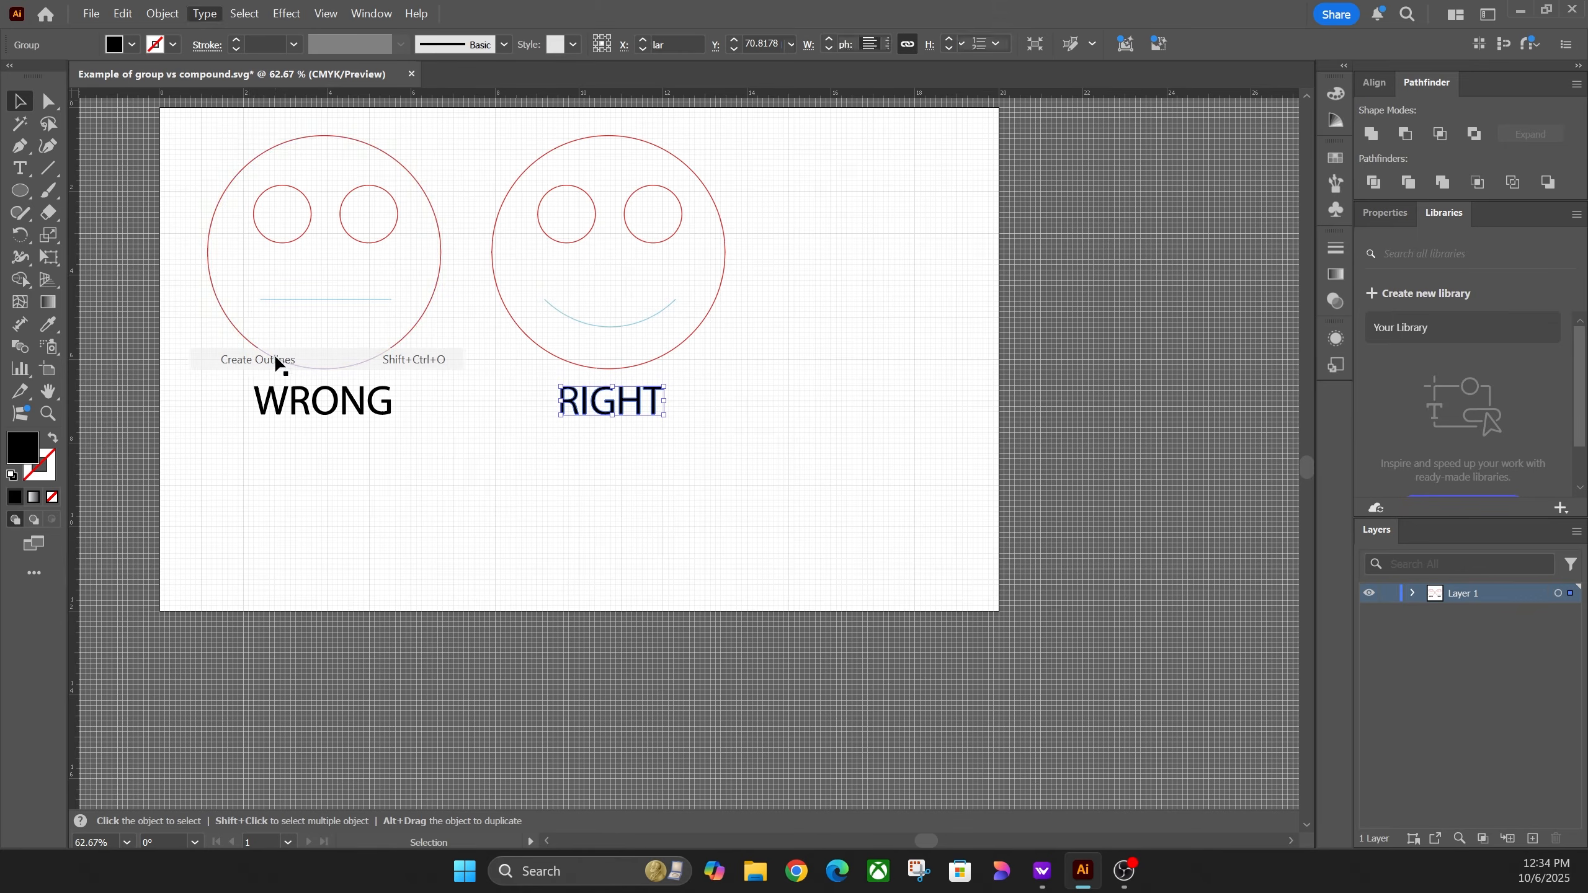
pyautogui.click(163, 14)
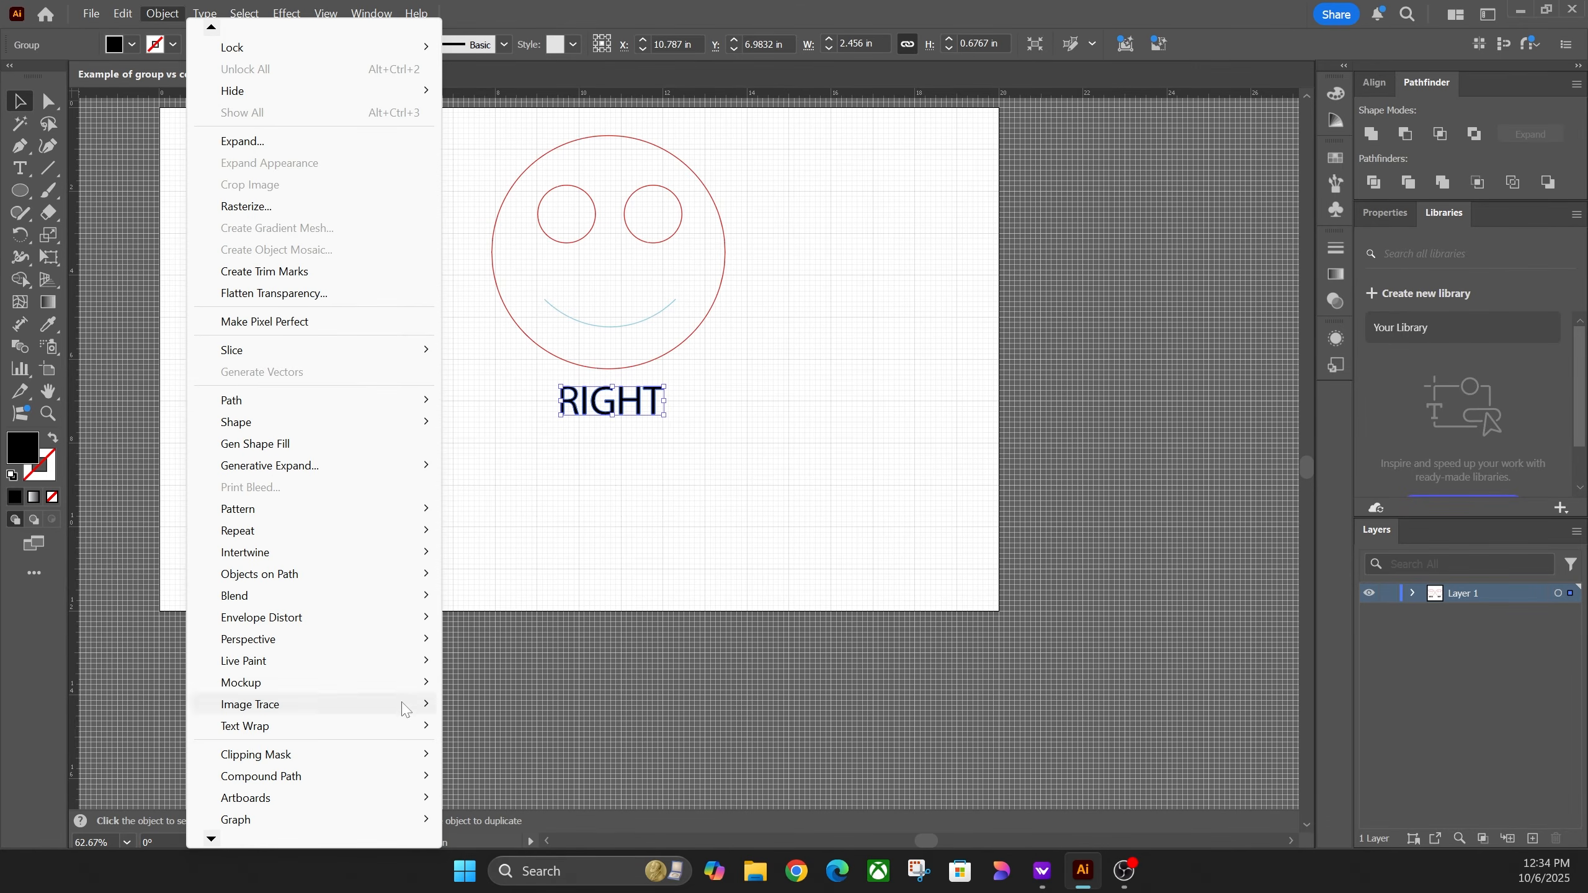
pyautogui.moveTo(392, 777)
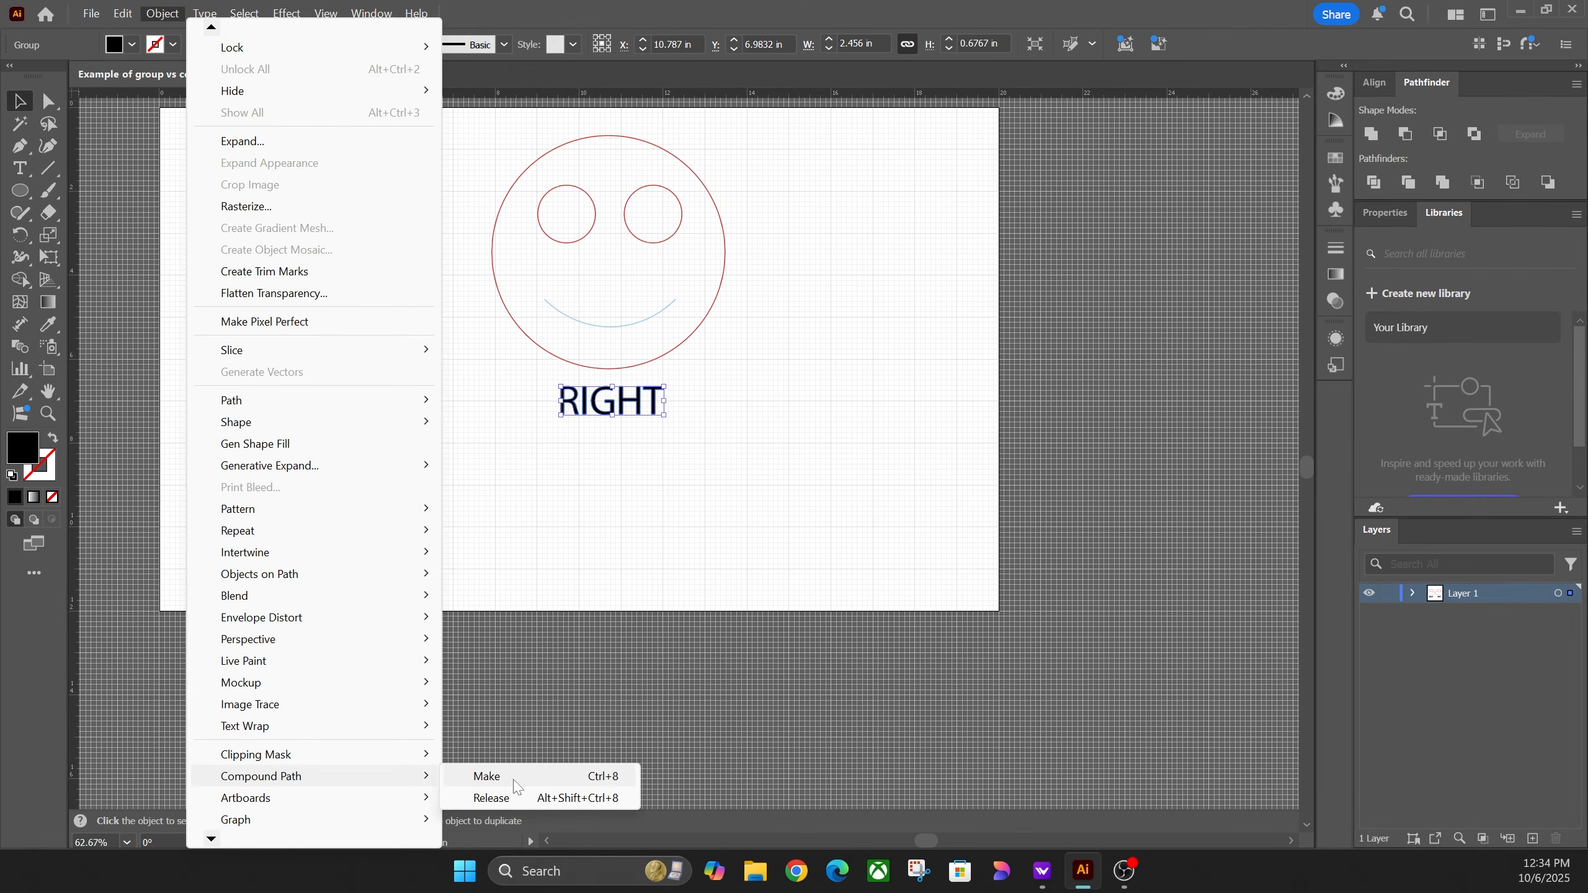
pyautogui.click(486, 776)
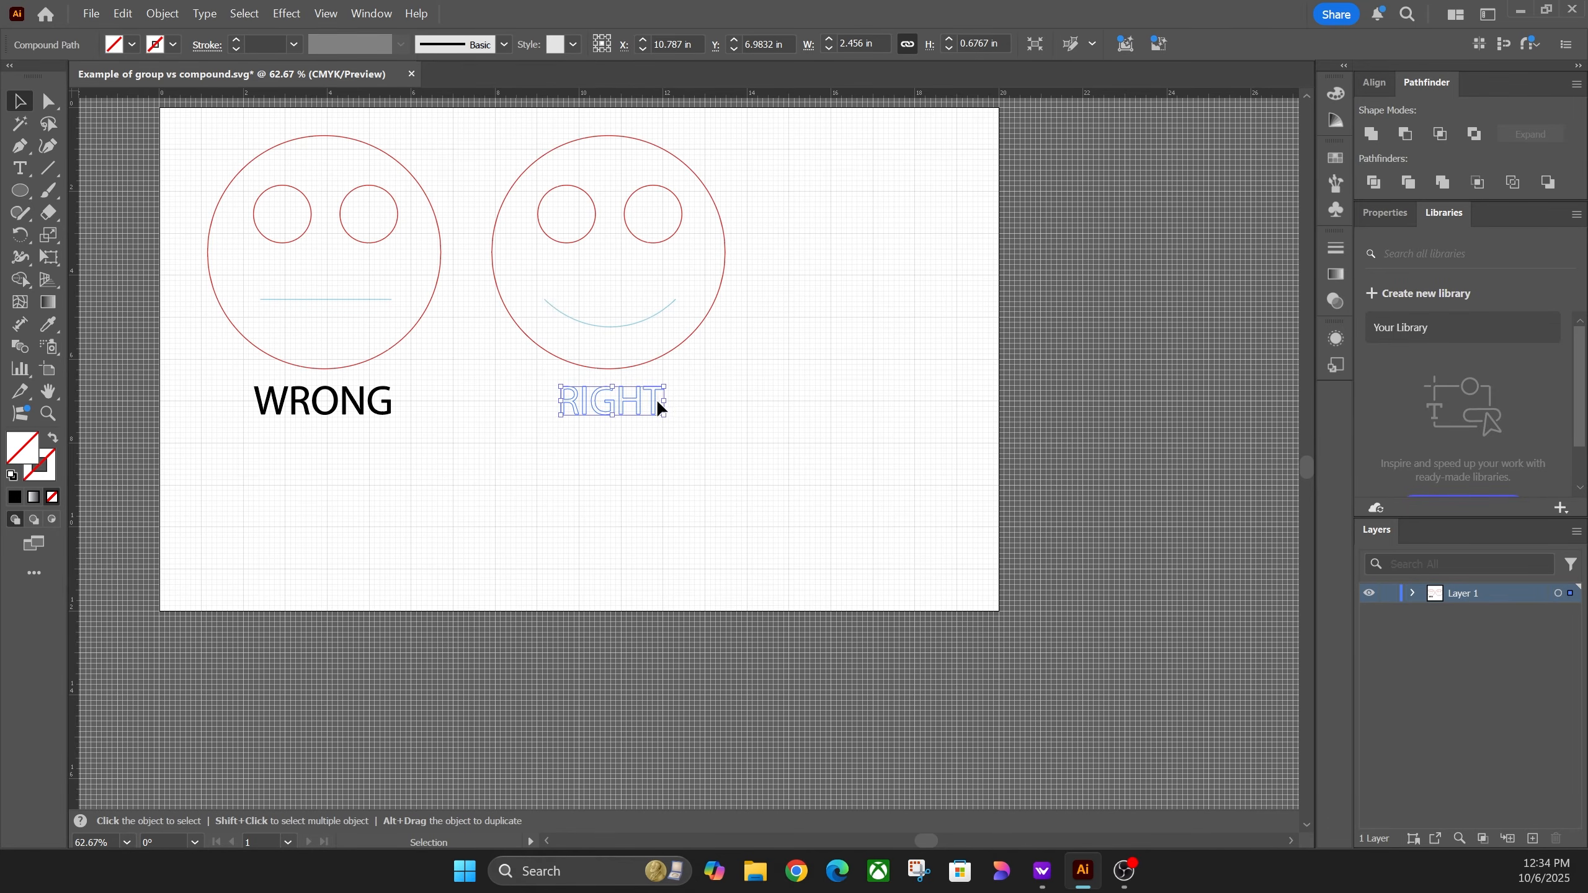
# Step: Fill the RIGHT lettering black and deselect it
pyautogui.click(131, 45)
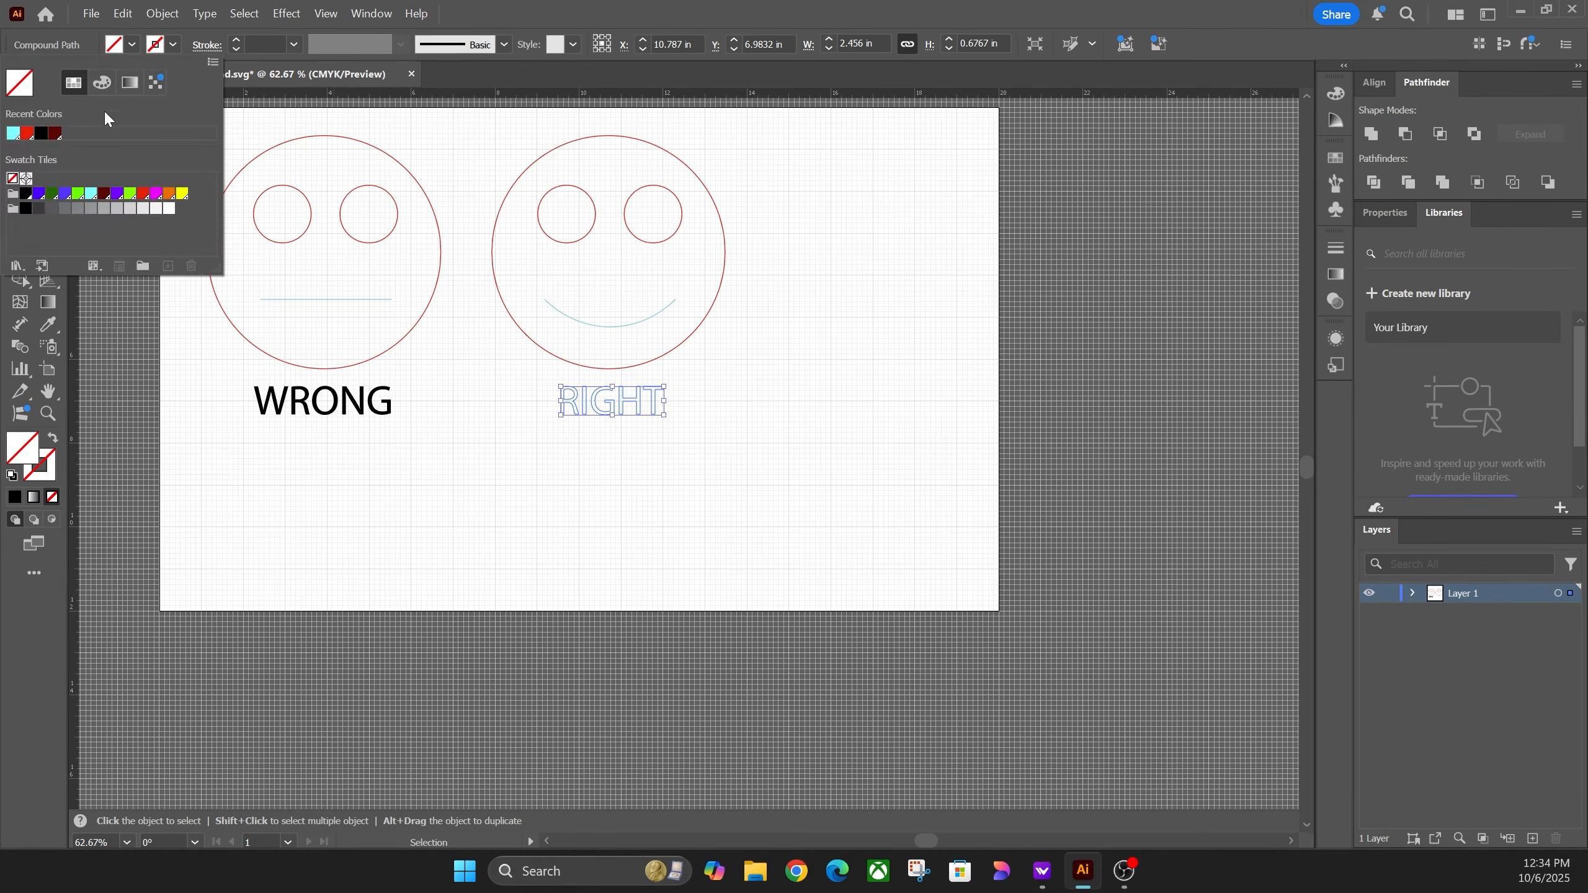
pyautogui.click(25, 194)
pyautogui.click(678, 459)
pyautogui.click(715, 405)
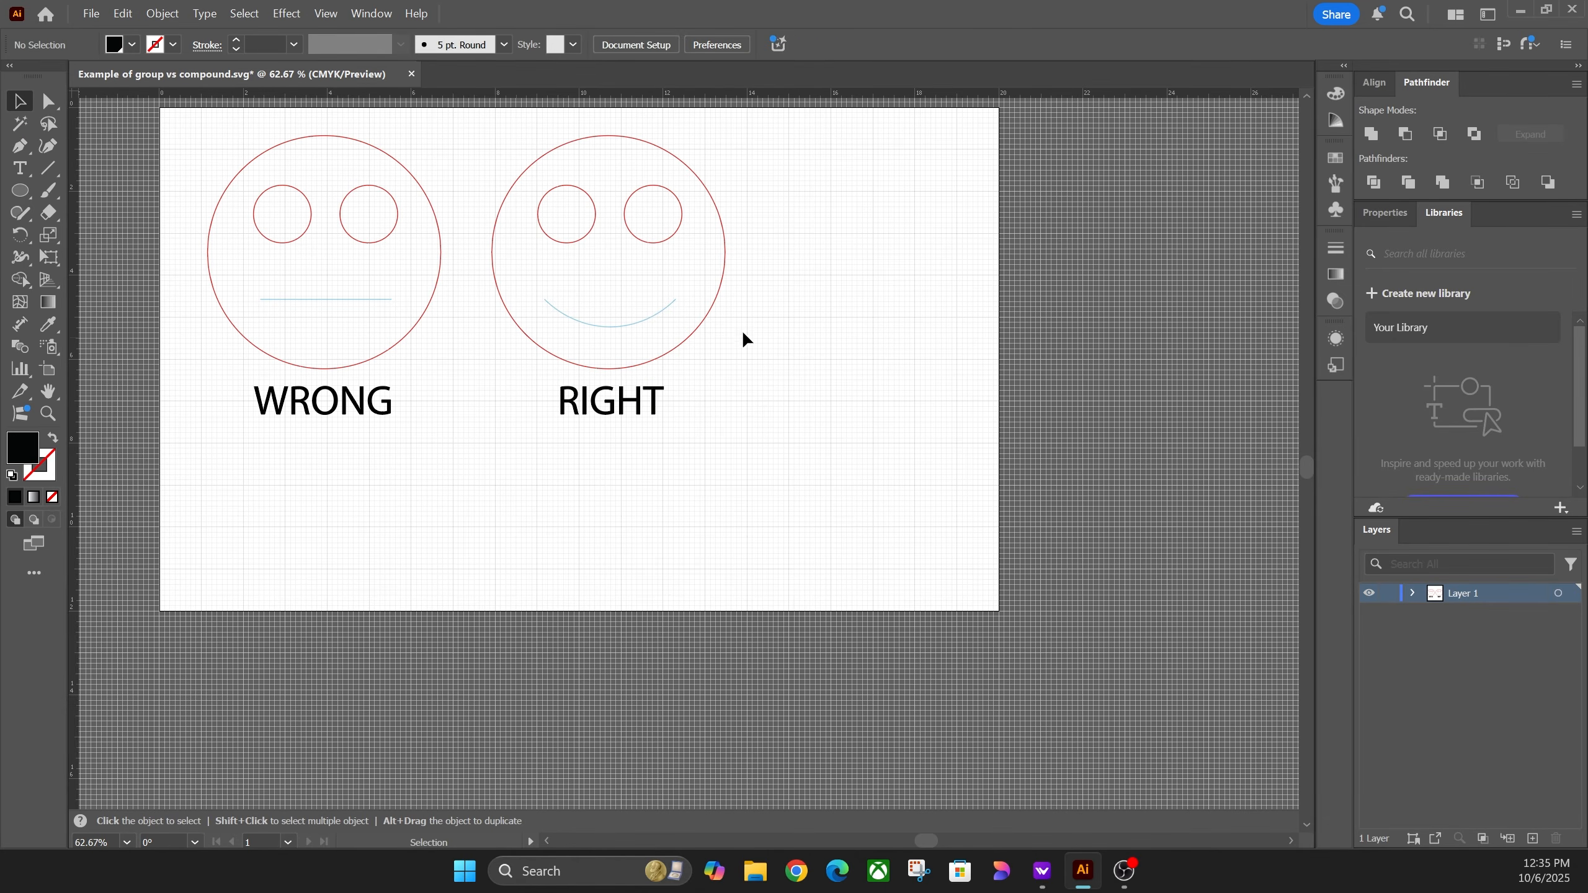
pyautogui.click(90, 13)
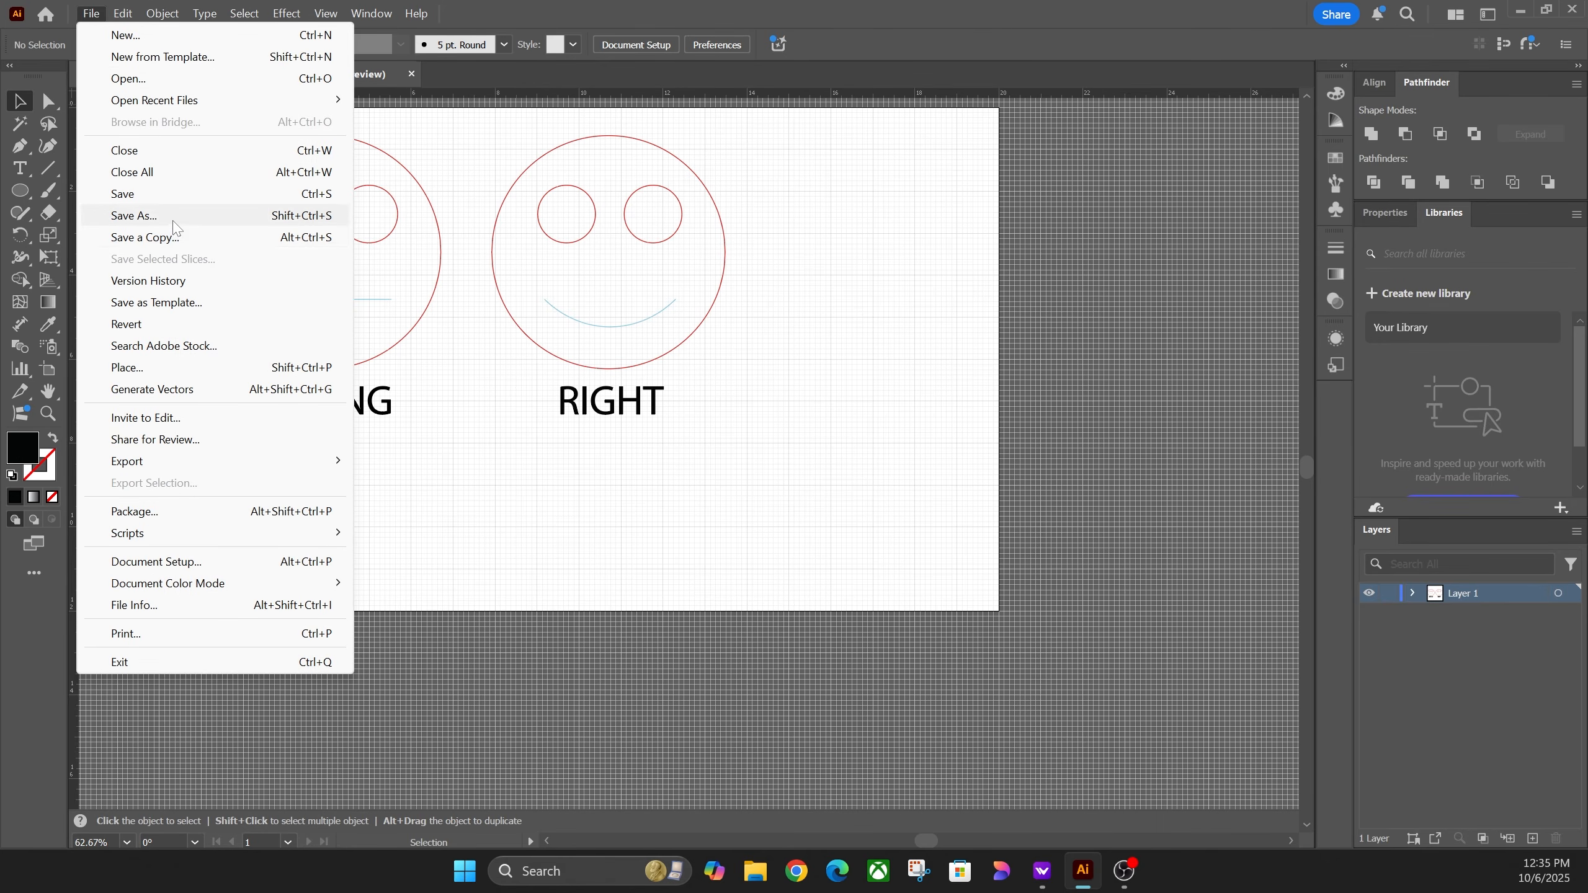
pyautogui.click(134, 215)
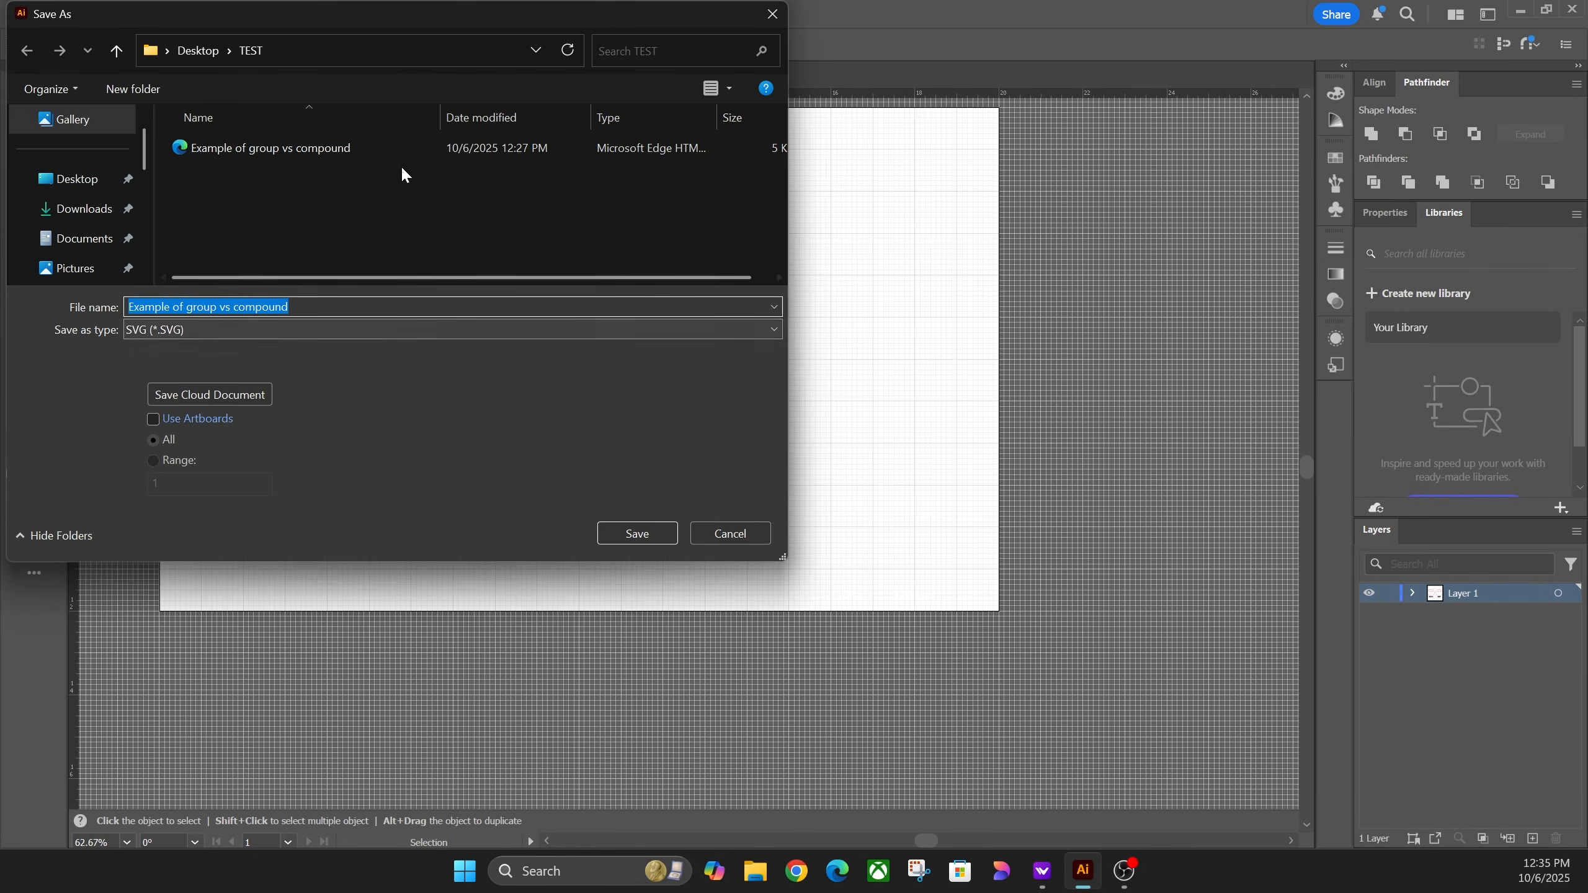
pyautogui.click(746, 533)
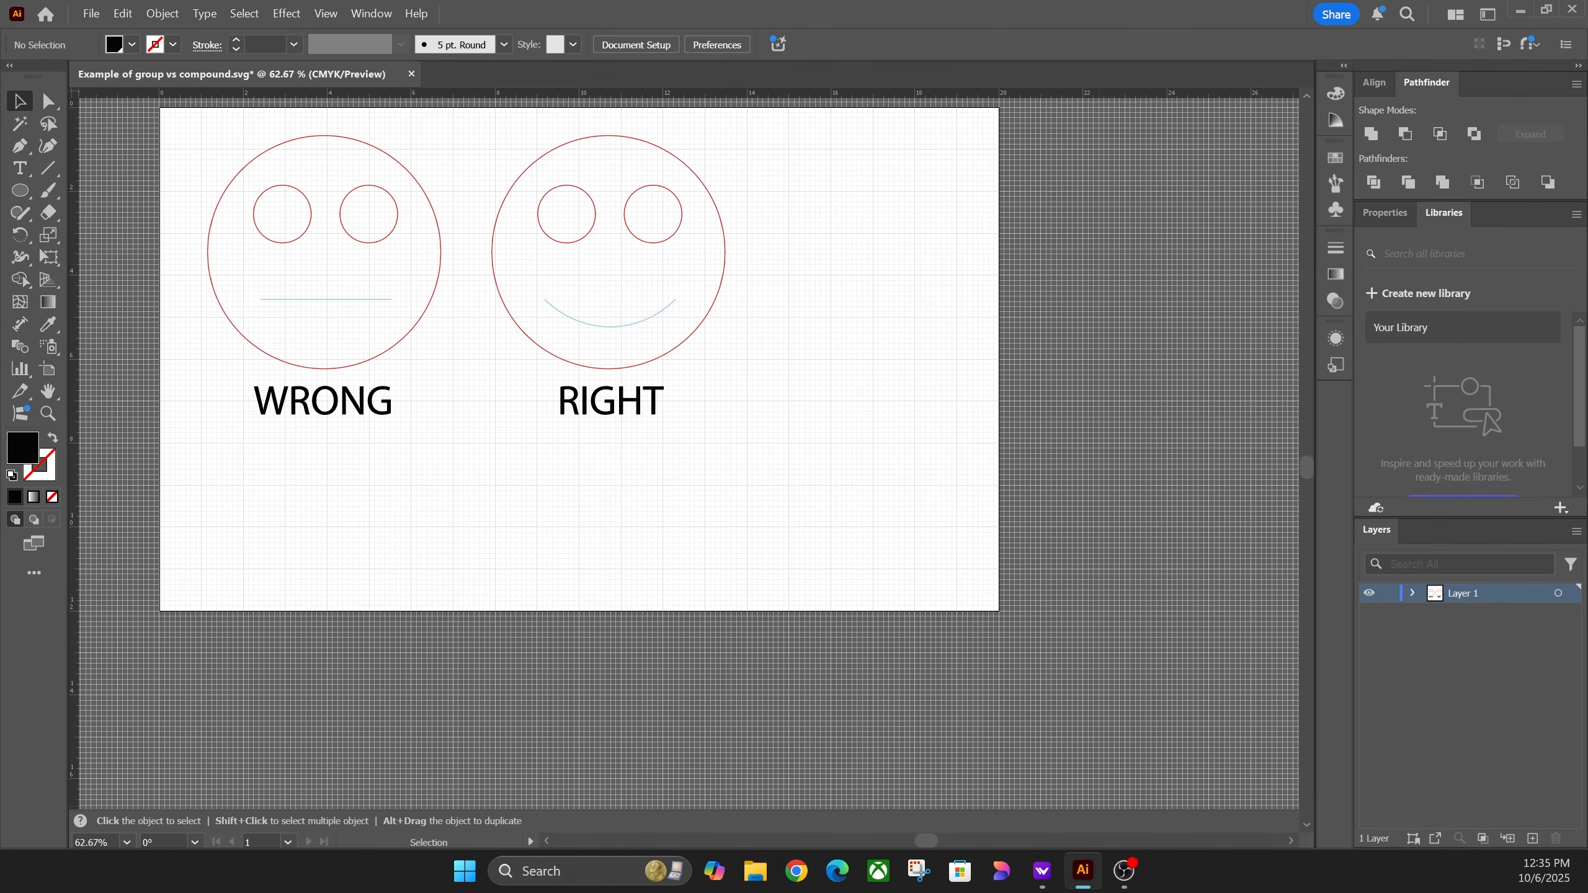
# Step: In WeCreat MakeIt, select every object of the old design and delete it
pyautogui.click(1042, 872)
pyautogui.click(1003, 692)
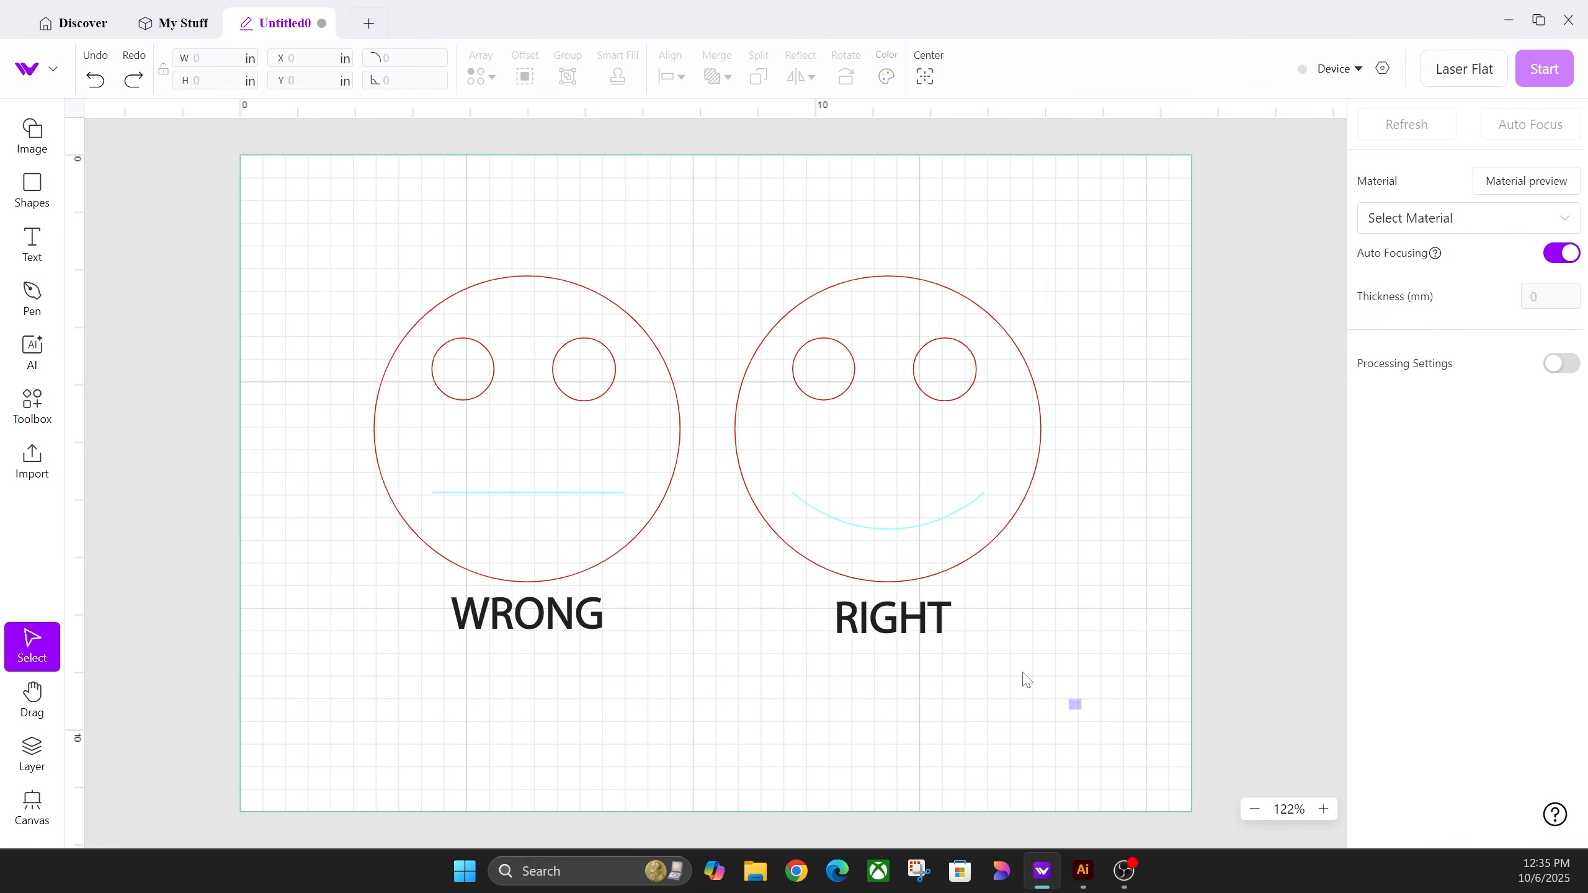
pyautogui.moveTo(1077, 708); pyautogui.dragTo(186, 245)
pyautogui.press('Delete')
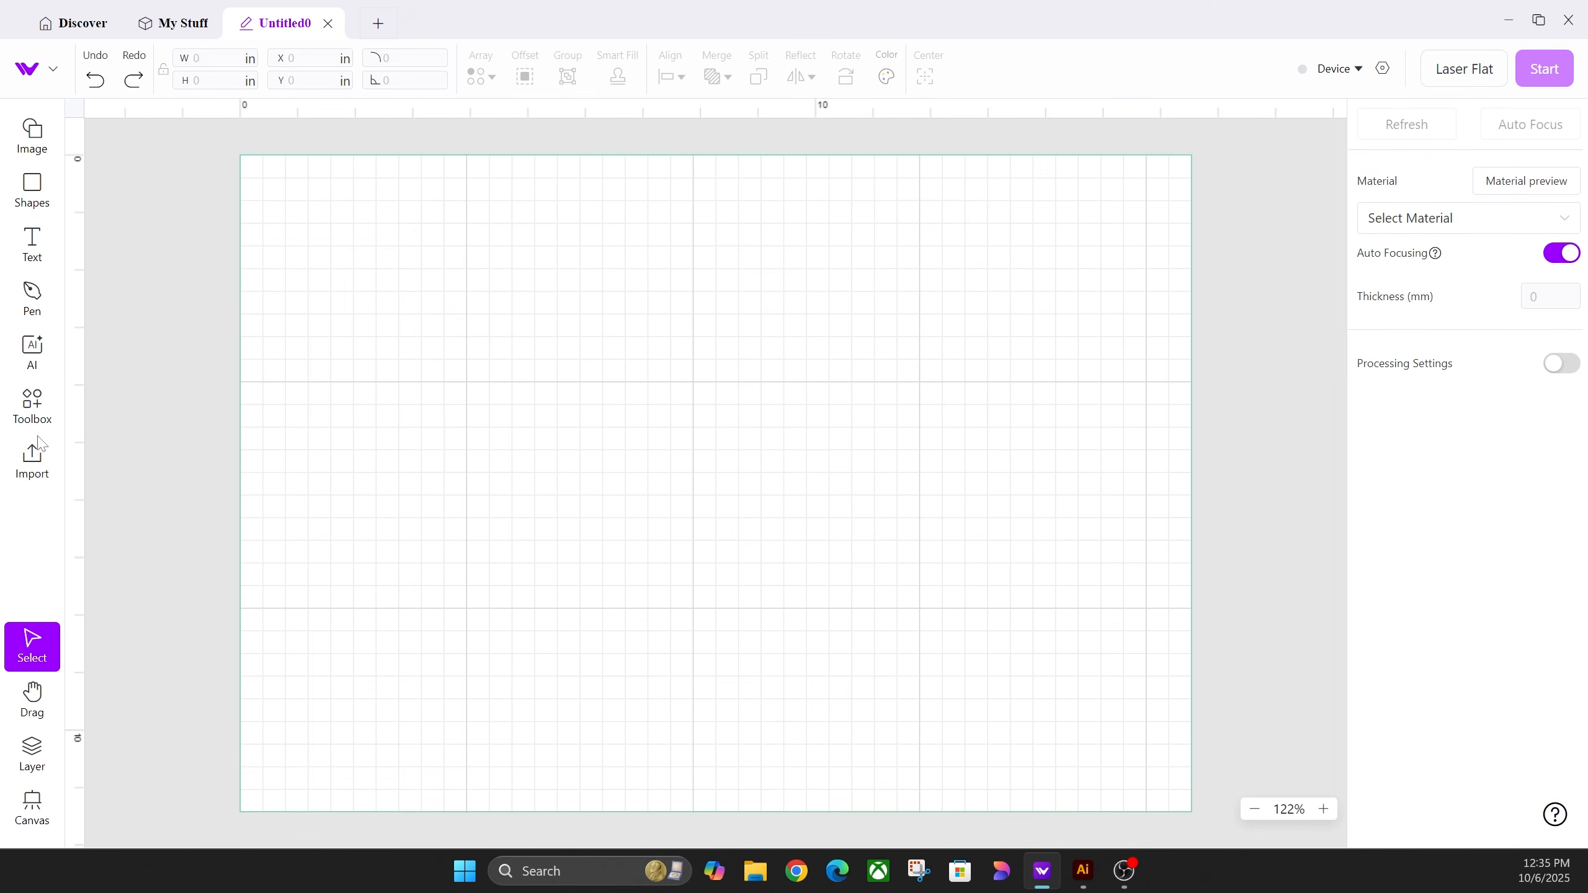
# Step: Import the 'Example of group vs compound' SVG onto the canvas
pyautogui.click(32, 459)
pyautogui.click(287, 150)
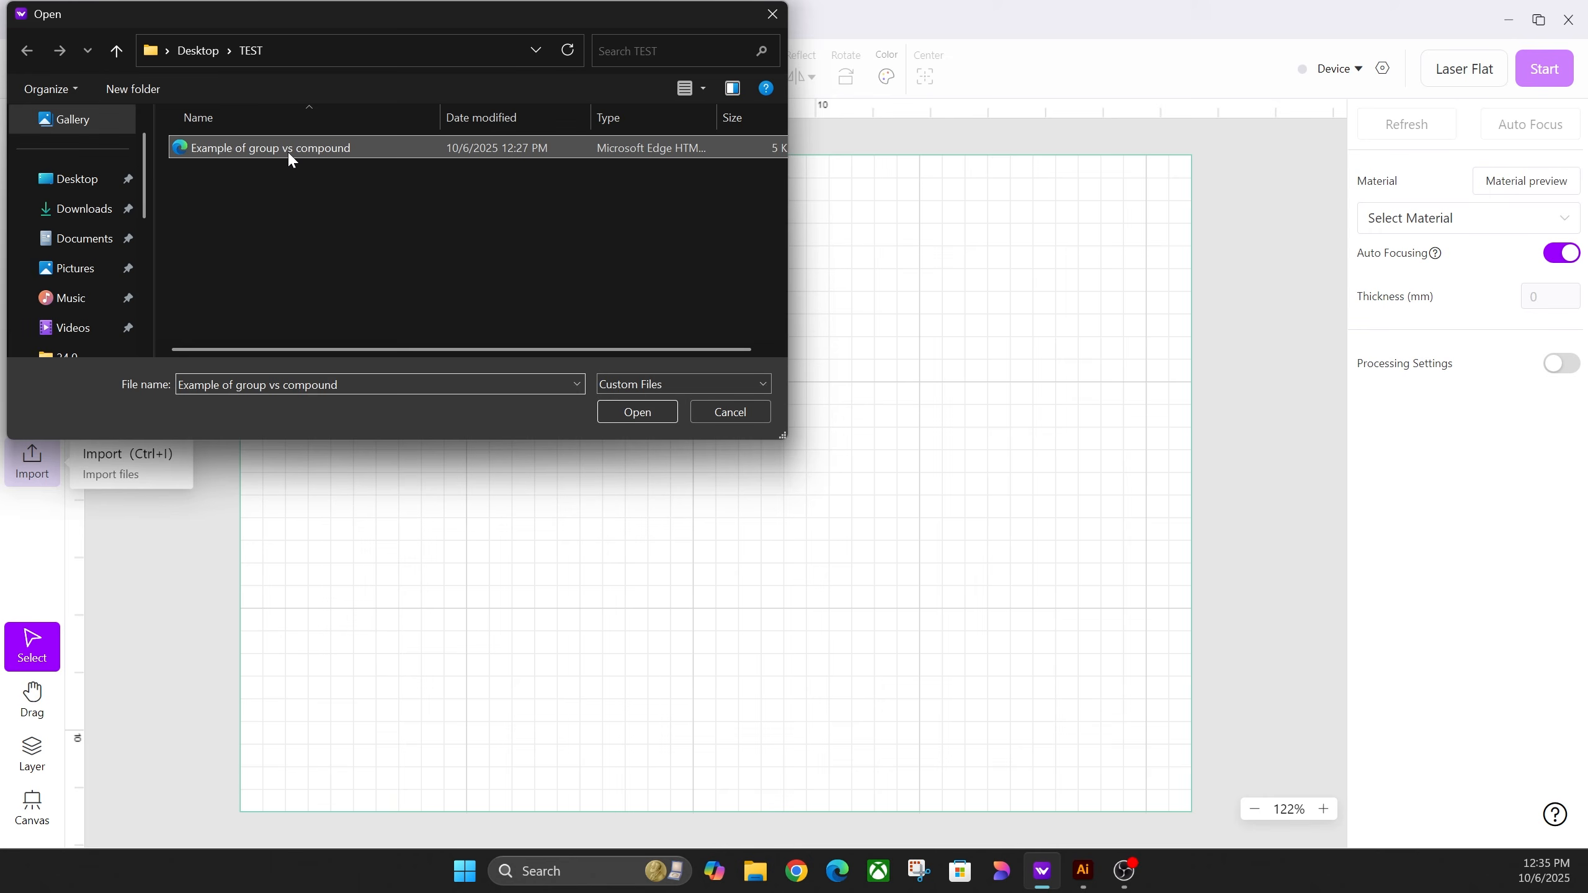
pyautogui.click(625, 415)
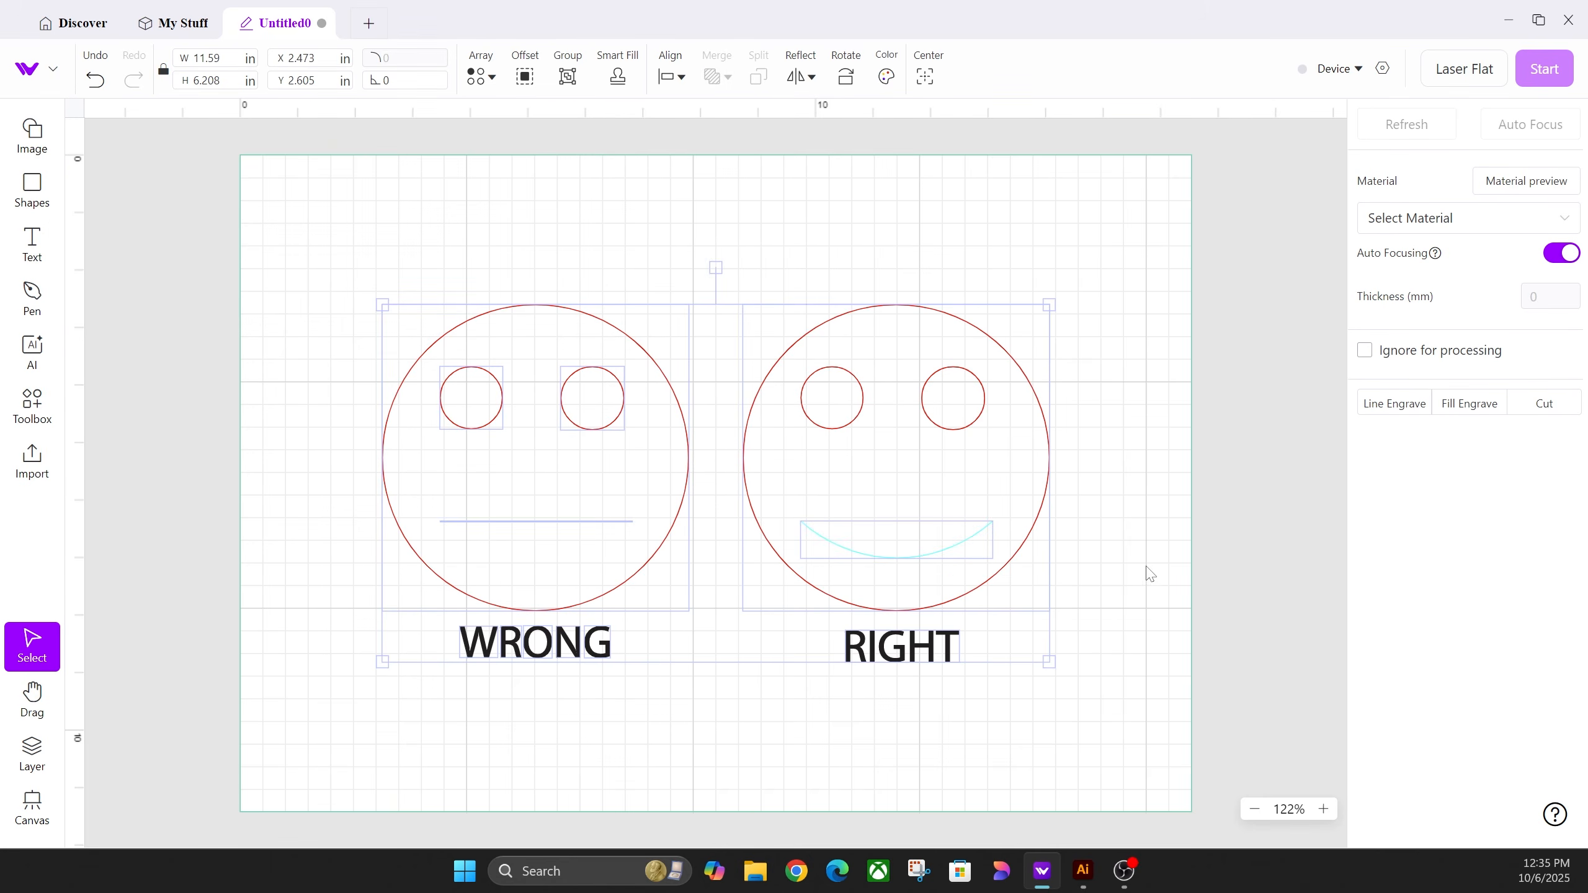